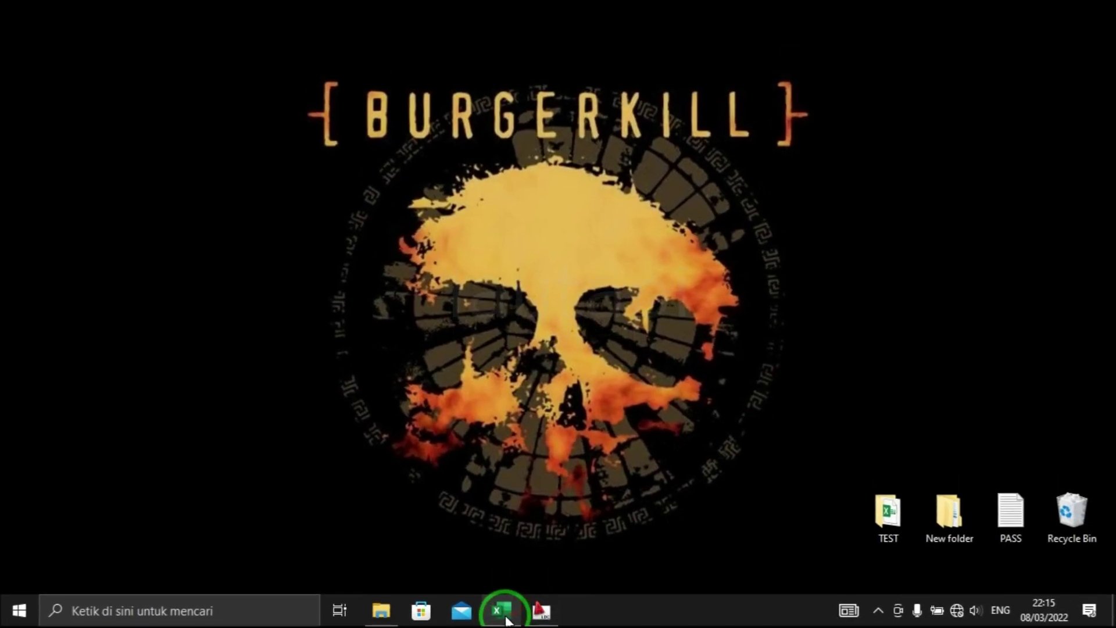
Bring up Excel and inspect the survey point values in the batimetri sheet.
{"action": "left_click", "coordinate": [504, 612]}
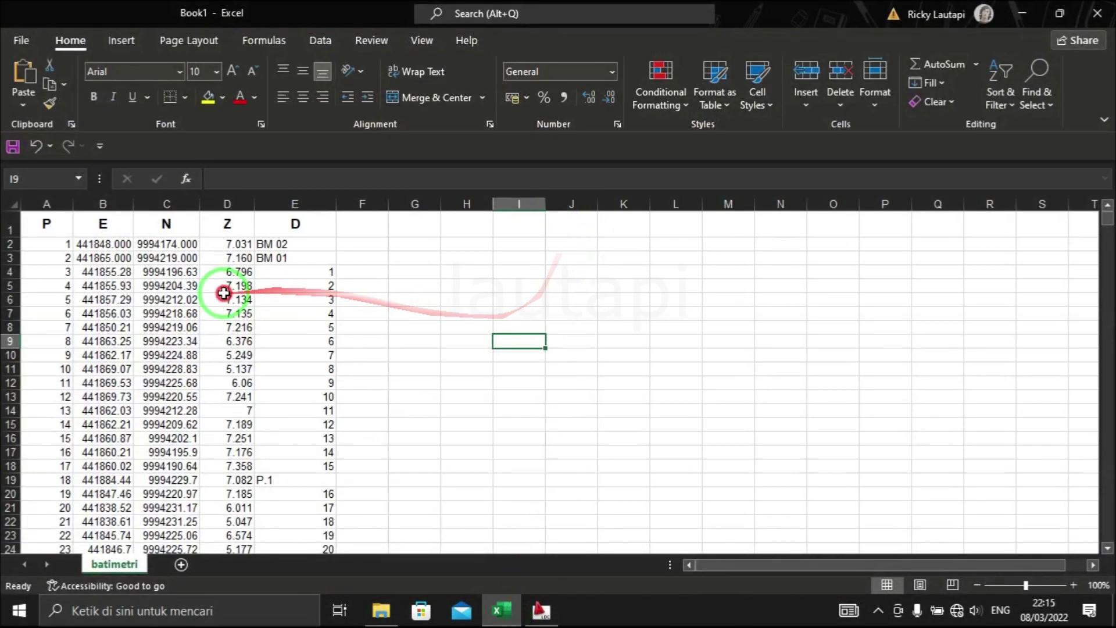
{"action": "left_click", "coordinate": [227, 298]}
{"action": "left_click", "coordinate": [40, 247]}
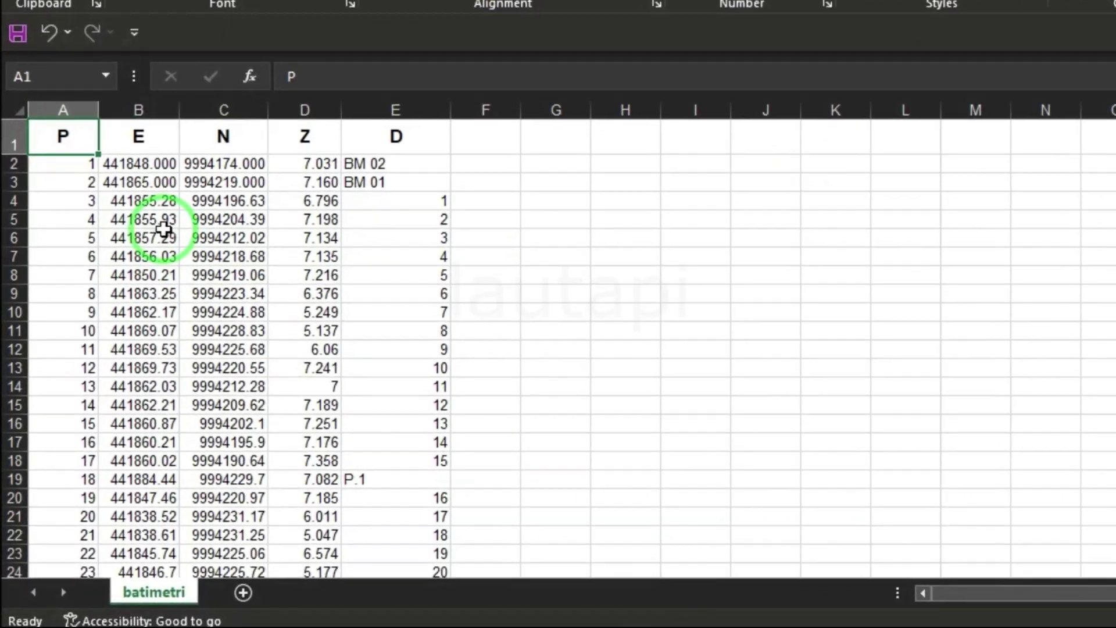
{"action": "left_click", "coordinate": [125, 300]}
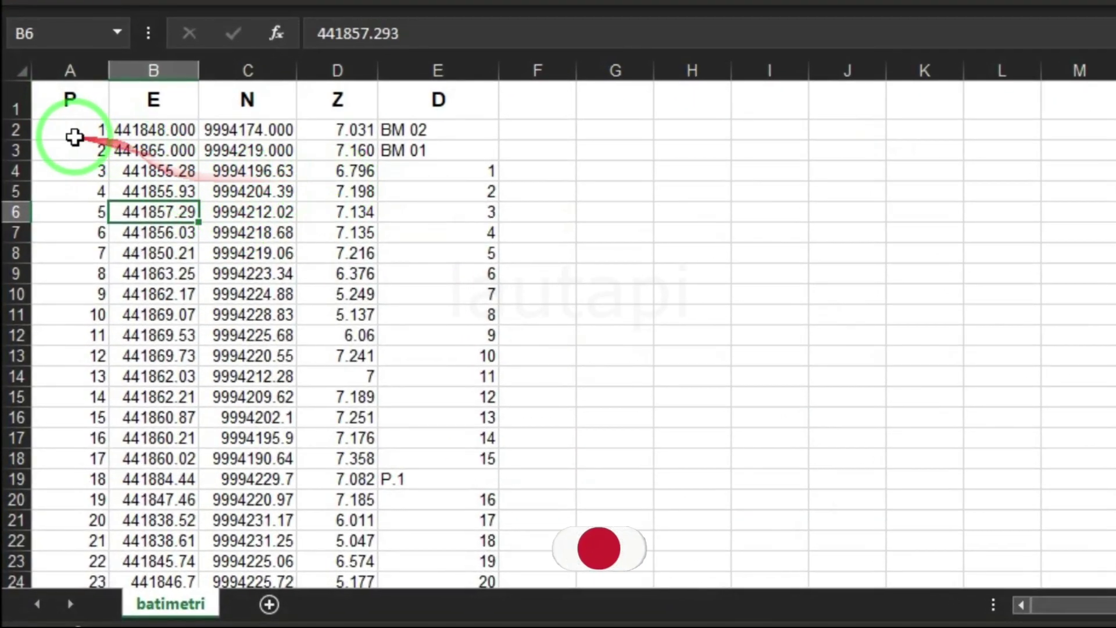
{"action": "left_click", "coordinate": [72, 140]}
{"action": "left_click", "coordinate": [456, 170]}
{"action": "scroll", "coordinate": [426, 299], "scroll_direction": "down", "scroll_amount": 4}
{"action": "scroll", "coordinate": [426, 299], "scroll_direction": "down", "scroll_amount": 1}
{"action": "scroll", "coordinate": [426, 299], "scroll_direction": "down", "scroll_amount": 7}
{"action": "scroll", "coordinate": [427, 298], "scroll_direction": "down", "scroll_amount": 3}
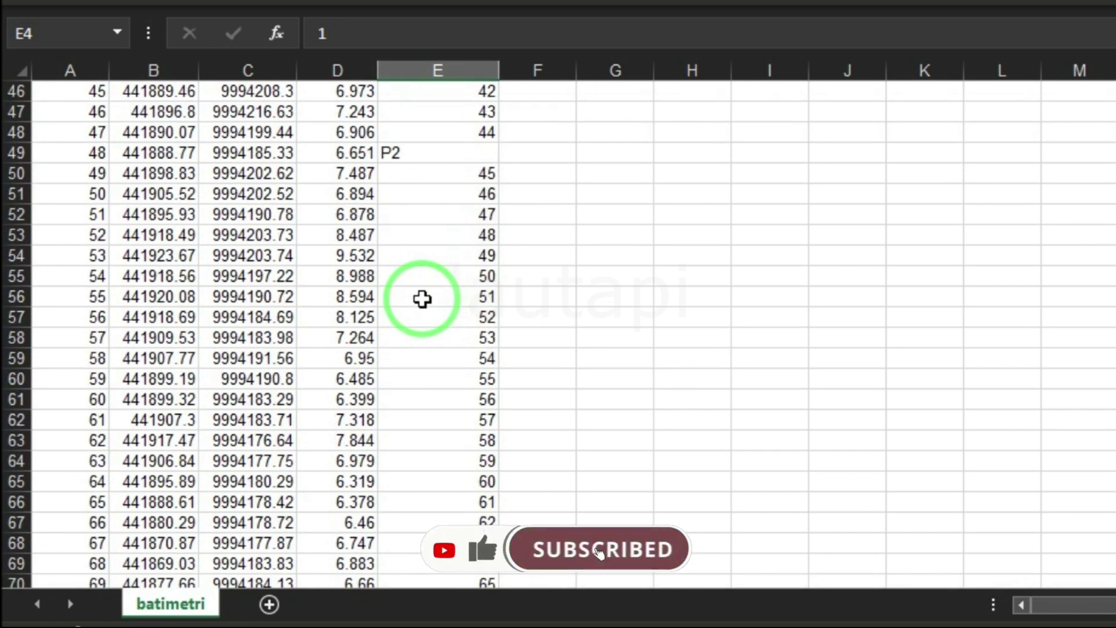
{"action": "scroll", "coordinate": [407, 298], "scroll_direction": "down", "scroll_amount": 4}
{"action": "left_click", "coordinate": [82, 279]}
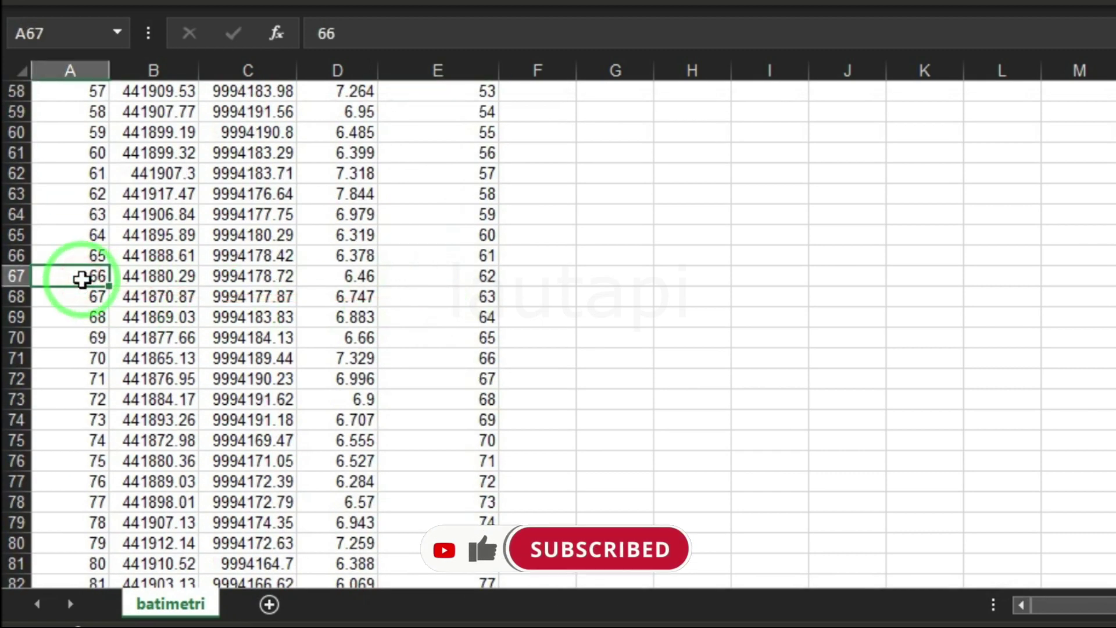
Extend the selection to the last data row, checking the final description in E4953.
{"action": "key", "text": "ctrl+shift+Down"}
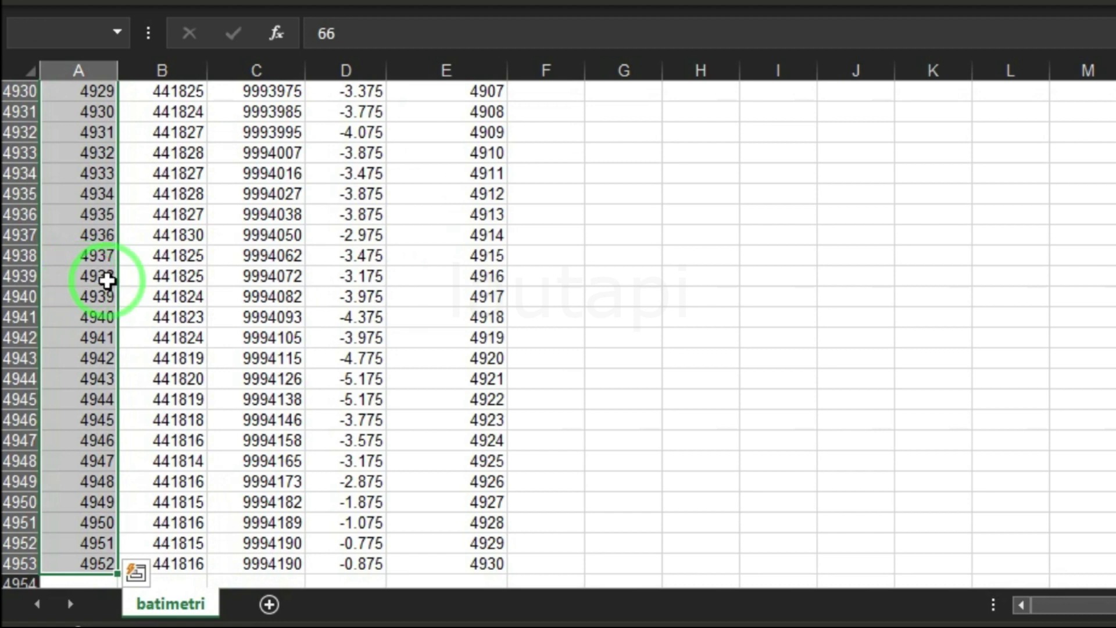
{"action": "scroll", "coordinate": [237, 302], "scroll_direction": "down", "scroll_amount": 1}
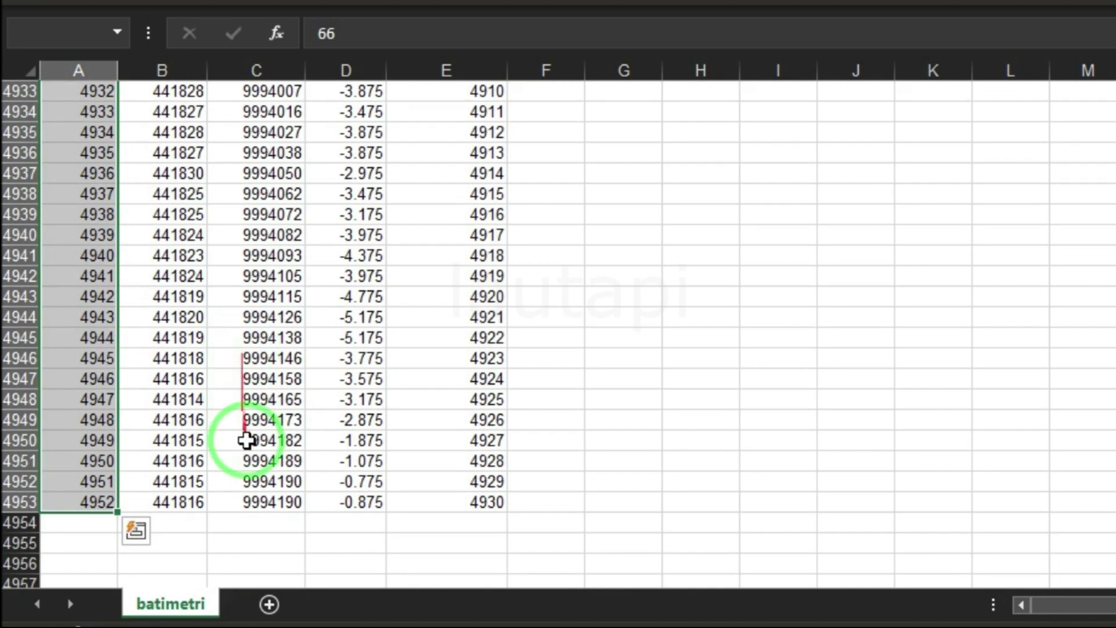
{"action": "left_click", "coordinate": [483, 510]}
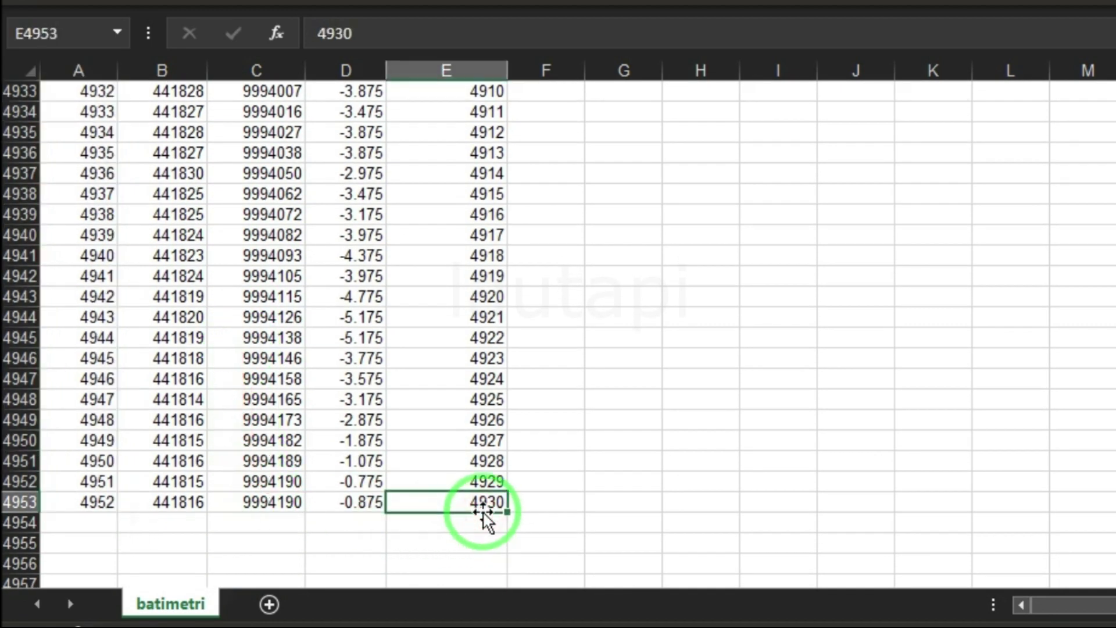
{"action": "key", "text": "ctrl+shift+Up"}
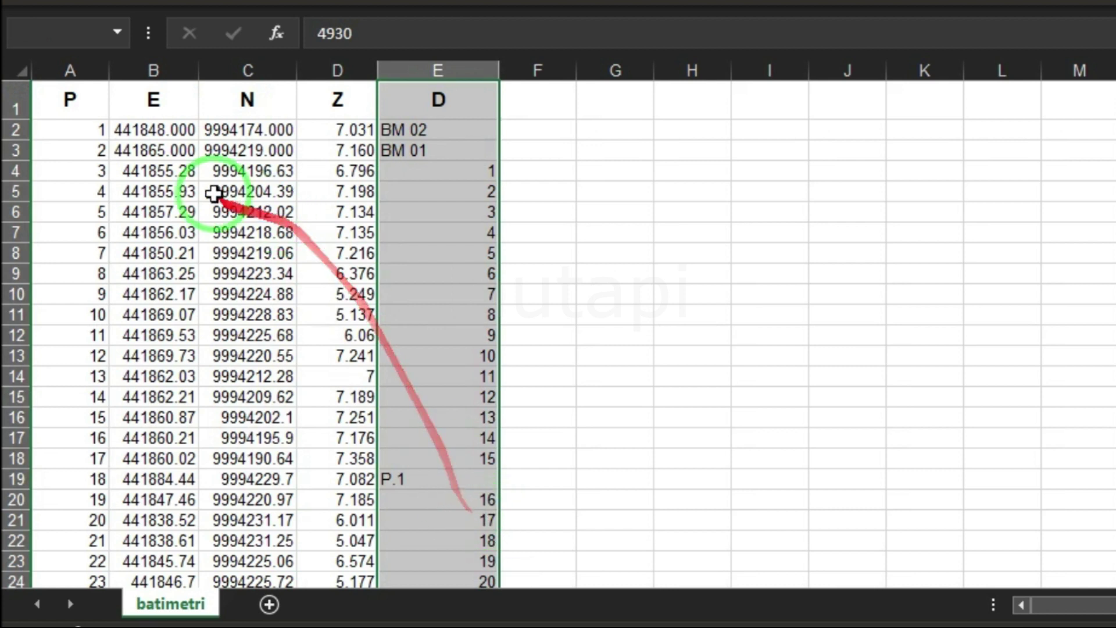
{"action": "left_click", "coordinate": [228, 191]}
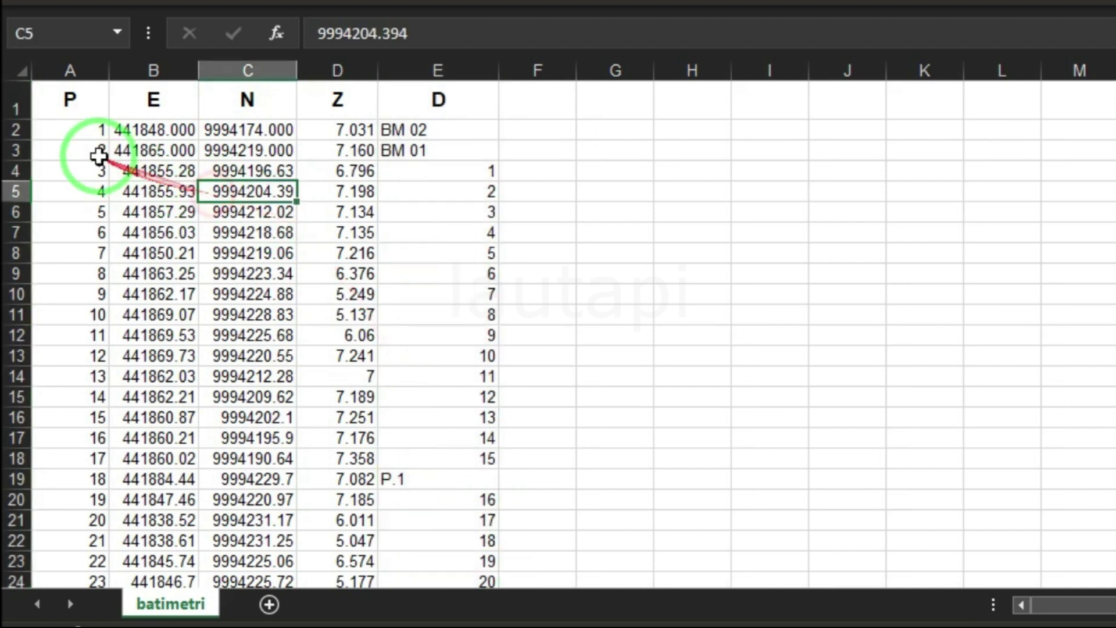
Review the P, E, N, Z and D column headers in row 1.
{"action": "left_click", "coordinate": [69, 104]}
{"action": "left_click", "coordinate": [150, 102]}
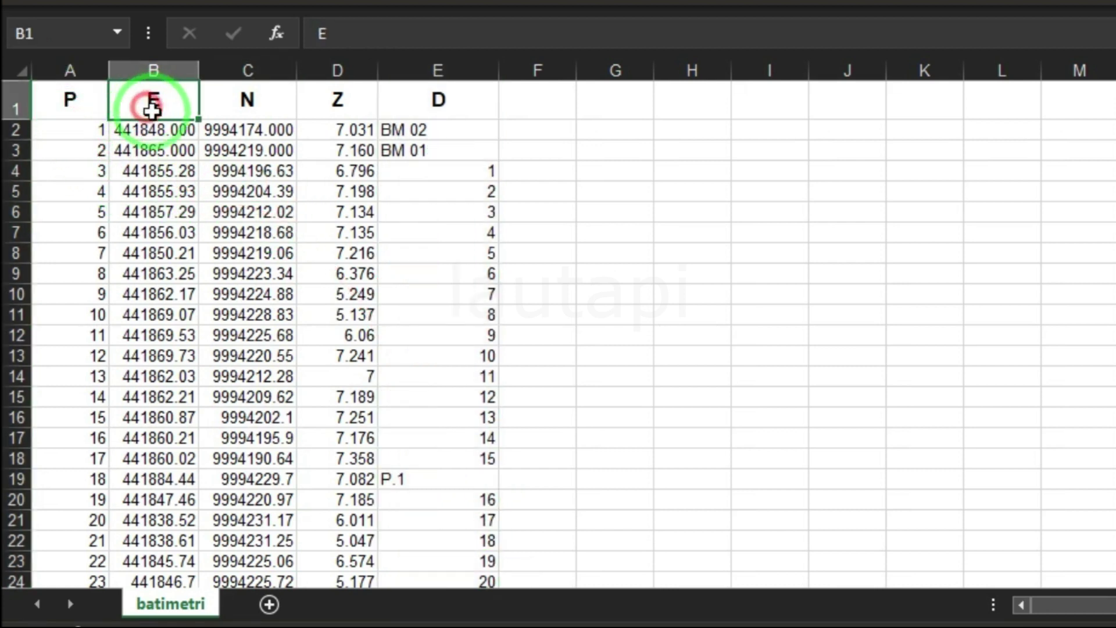
{"action": "left_click", "coordinate": [239, 104]}
{"action": "left_click", "coordinate": [319, 103]}
{"action": "left_click", "coordinate": [470, 108]}
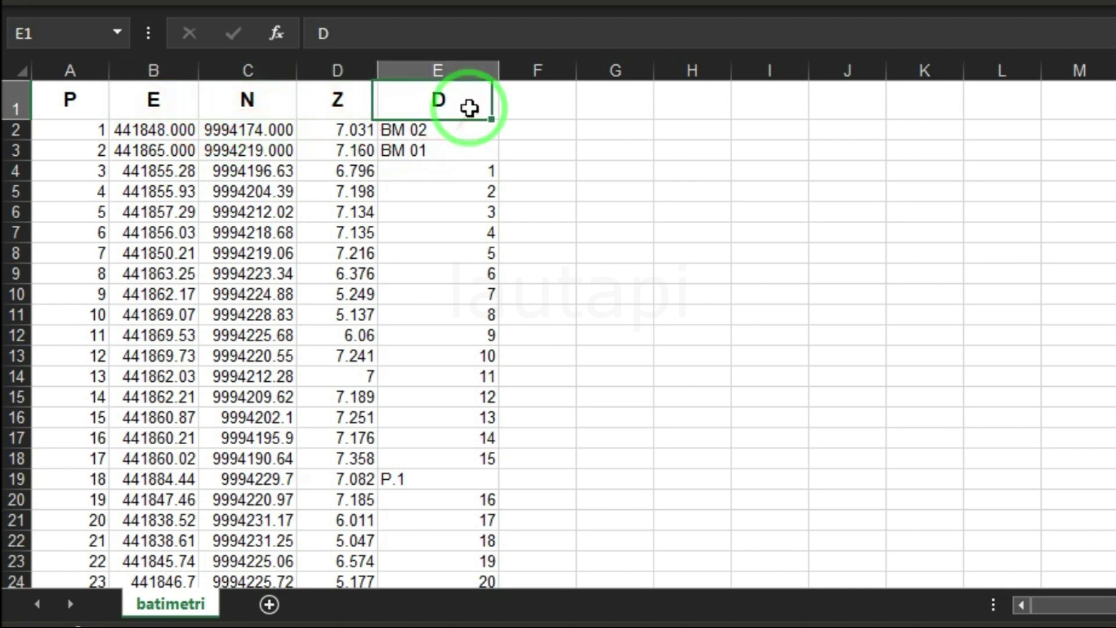
{"action": "left_click", "coordinate": [75, 103]}
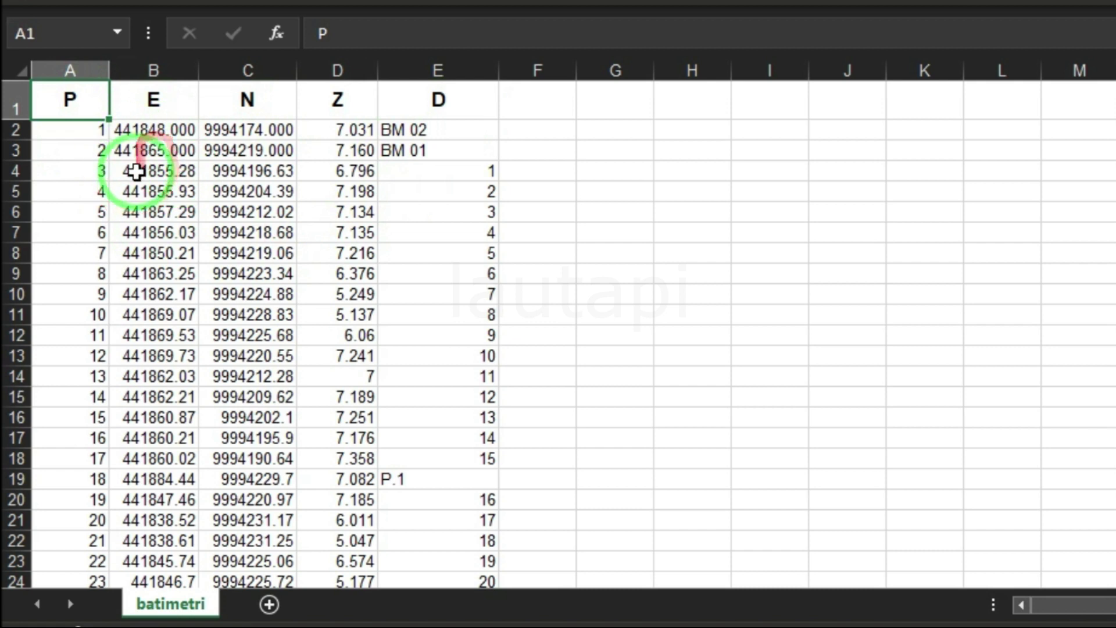
{"action": "left_click", "coordinate": [145, 104]}
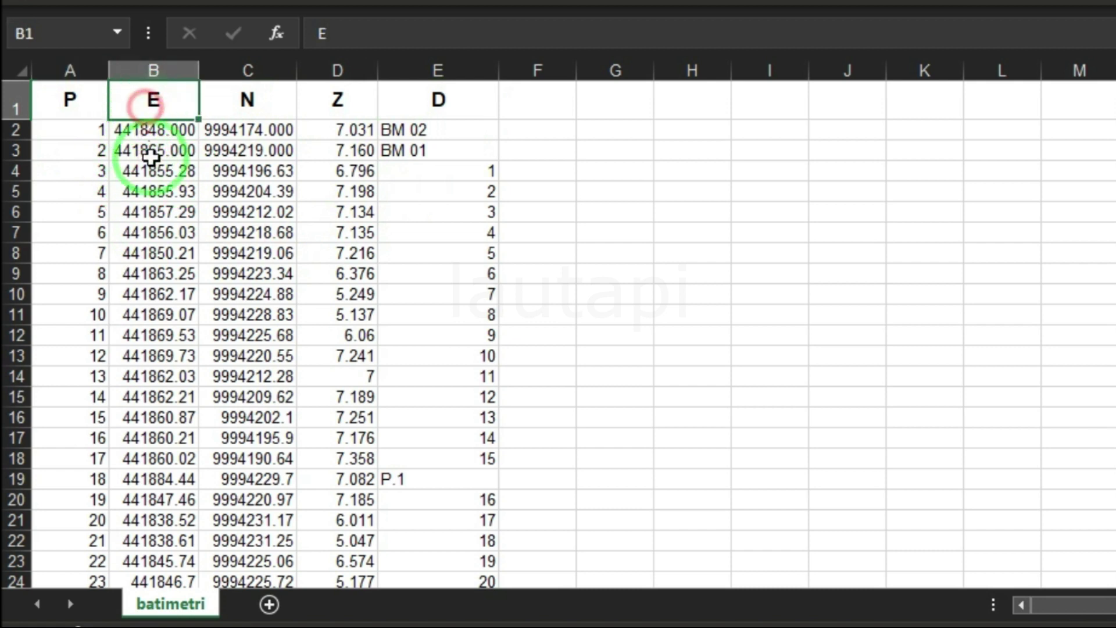
{"action": "left_click", "coordinate": [262, 103]}
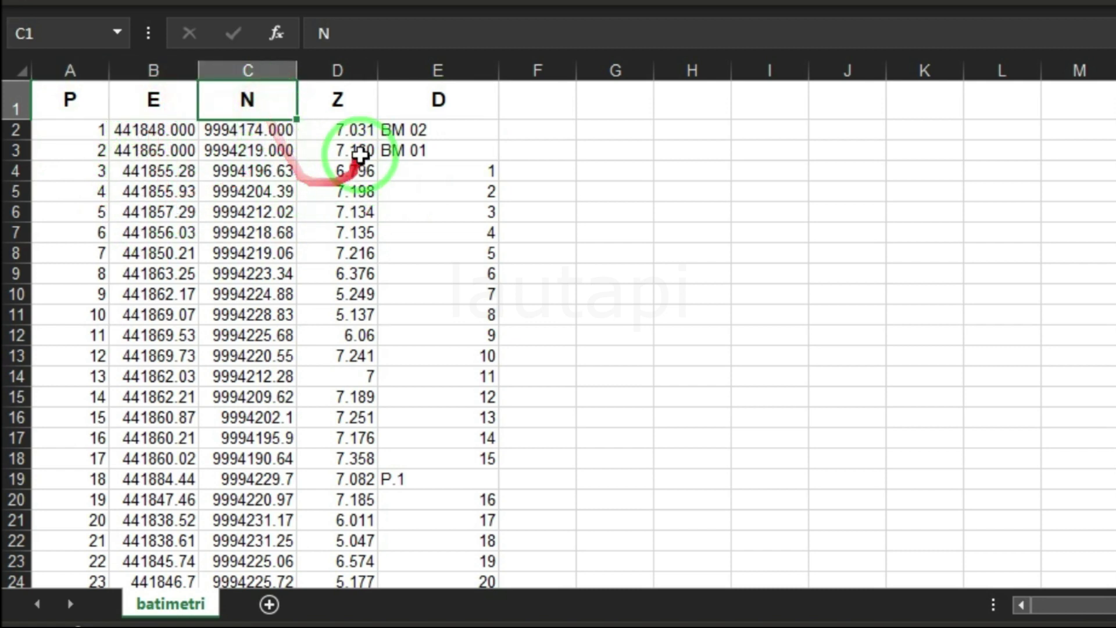
{"action": "left_click", "coordinate": [342, 102]}
{"action": "left_click", "coordinate": [429, 104]}
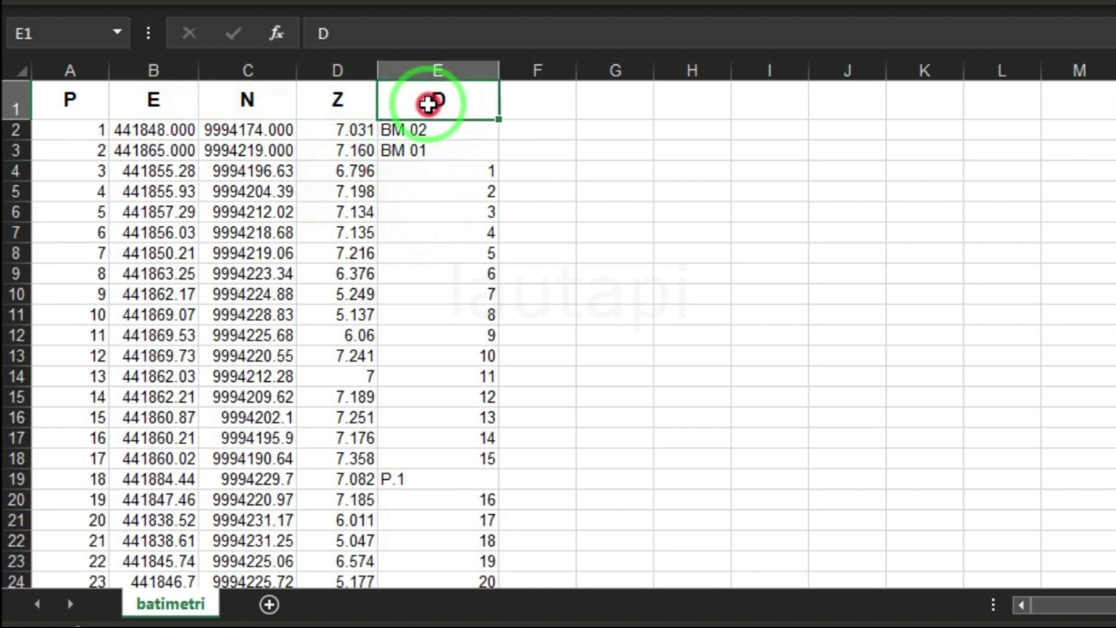
Select A2:E2 down to row 4953 and copy the point data.
{"action": "scroll", "coordinate": [1075, 262], "scroll_direction": "down", "scroll_amount": 1}
{"action": "scroll", "coordinate": [1076, 261], "scroll_direction": "up", "scroll_amount": 1}
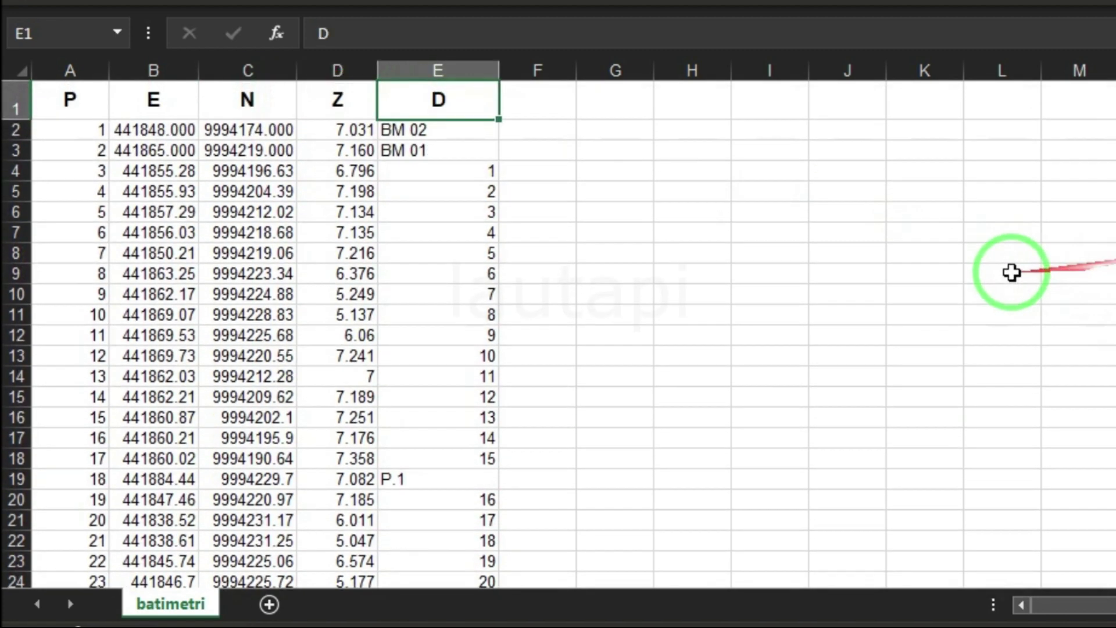
{"action": "left_click_drag", "start_coordinate": [80, 135], "coordinate": [440, 129]}
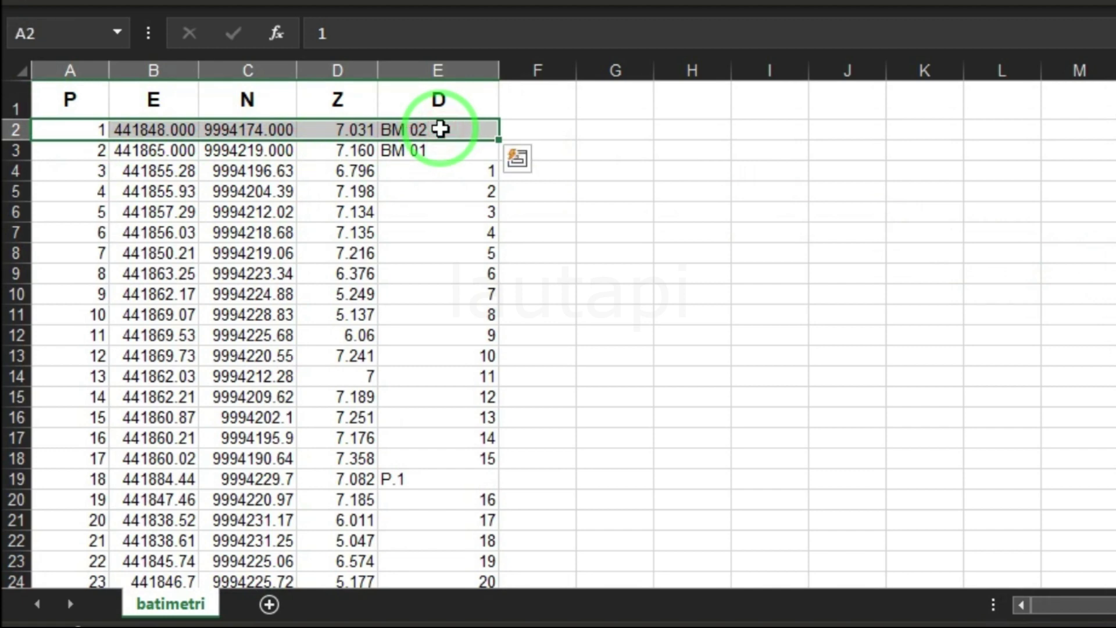
{"action": "key", "text": "ctrl+shift+Down"}
{"action": "key", "text": "ctrl+q"}
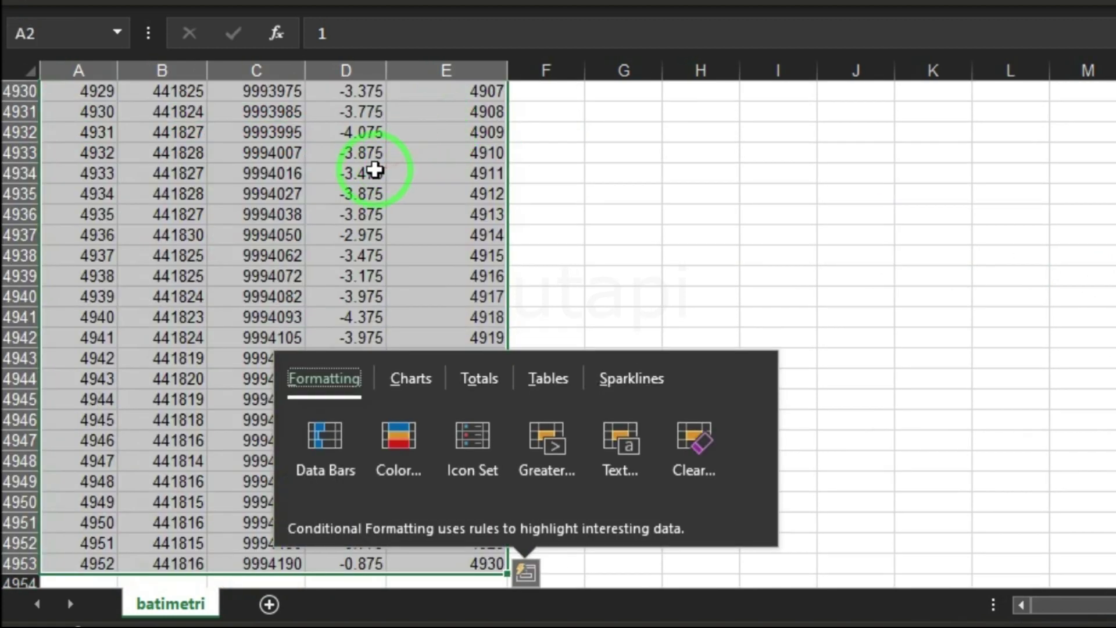
{"action": "right_click", "coordinate": [375, 169]}
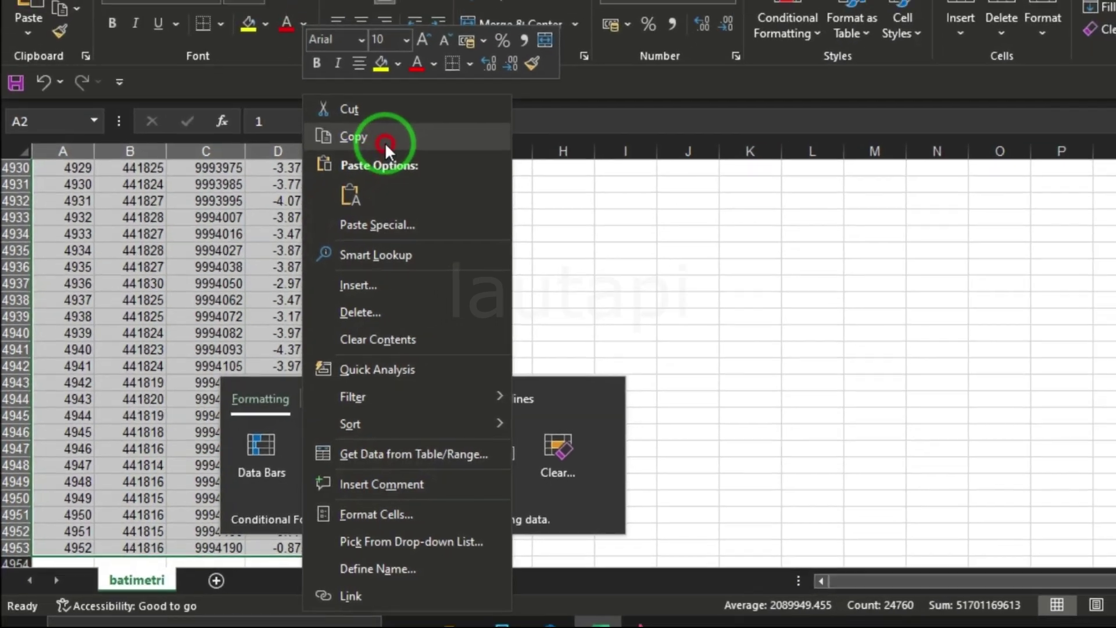
{"action": "left_click", "coordinate": [387, 140]}
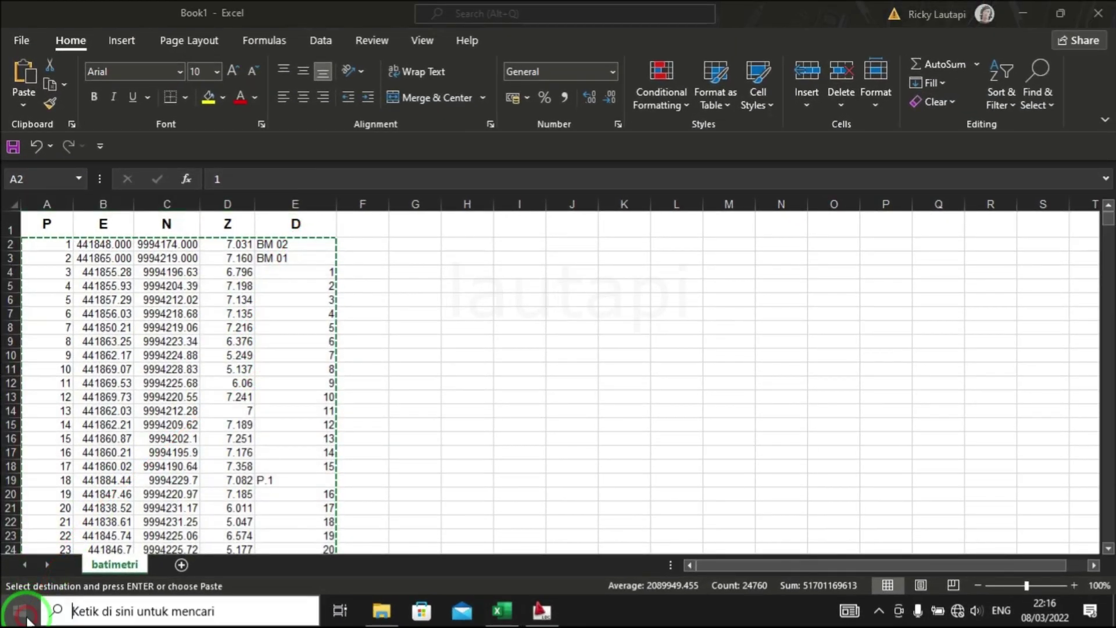
Launch Notepad and paste the copied survey points into it.
{"action": "left_click", "coordinate": [24, 614]}
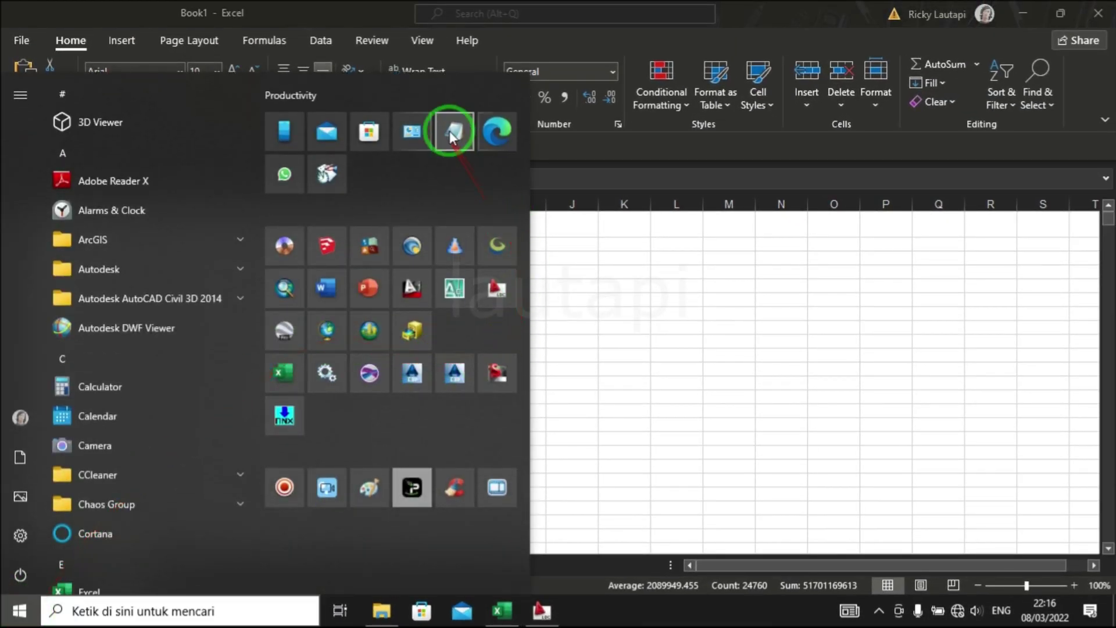
{"action": "left_click", "coordinate": [453, 133]}
{"action": "right_click", "coordinate": [126, 229]}
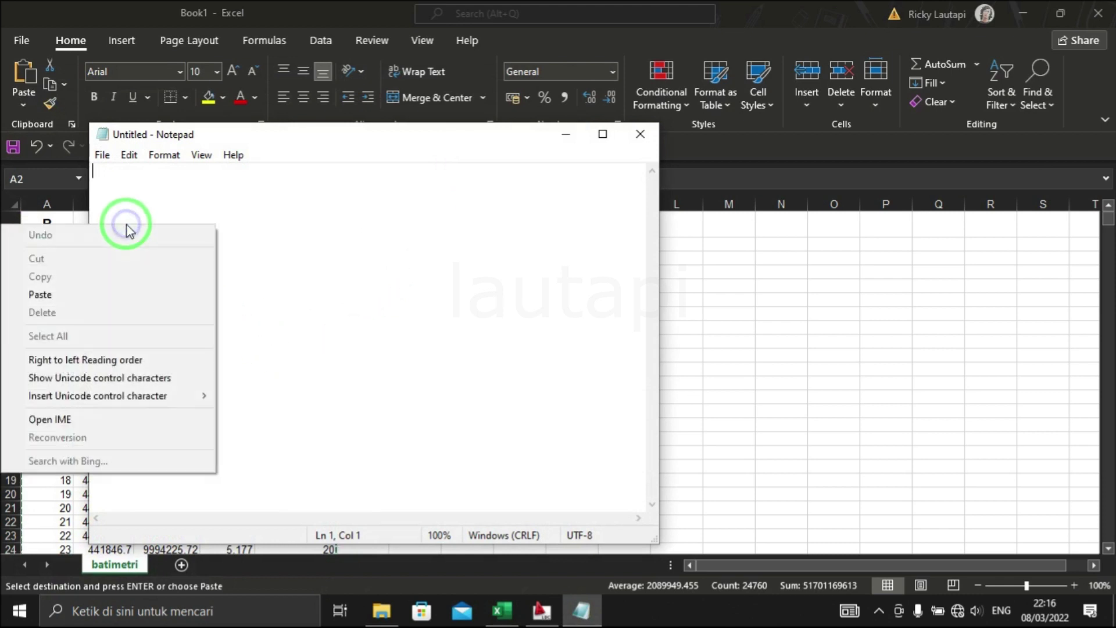
{"action": "left_click", "coordinate": [92, 299]}
Scroll back to the top of the pasted point list.
{"action": "scroll", "coordinate": [362, 294], "scroll_direction": "up", "scroll_amount": 5}
{"action": "scroll", "coordinate": [361, 294], "scroll_direction": "up", "scroll_amount": 6}
{"action": "scroll", "coordinate": [362, 295], "scroll_direction": "up", "scroll_amount": 9}
{"action": "scroll", "coordinate": [361, 295], "scroll_direction": "up", "scroll_amount": 12}
{"action": "scroll", "coordinate": [362, 295], "scroll_direction": "up", "scroll_amount": 6}
{"action": "scroll", "coordinate": [362, 296], "scroll_direction": "up", "scroll_amount": 4}
{"action": "mouse_move", "coordinate": [652, 483]}
{"action": "left_mouse_down"}
{"action": "mouse_move", "coordinate": [648, 316]}
{"action": "mouse_move", "coordinate": [626, 175]}
{"action": "left_mouse_up"}
{"action": "left_click", "coordinate": [169, 185]}
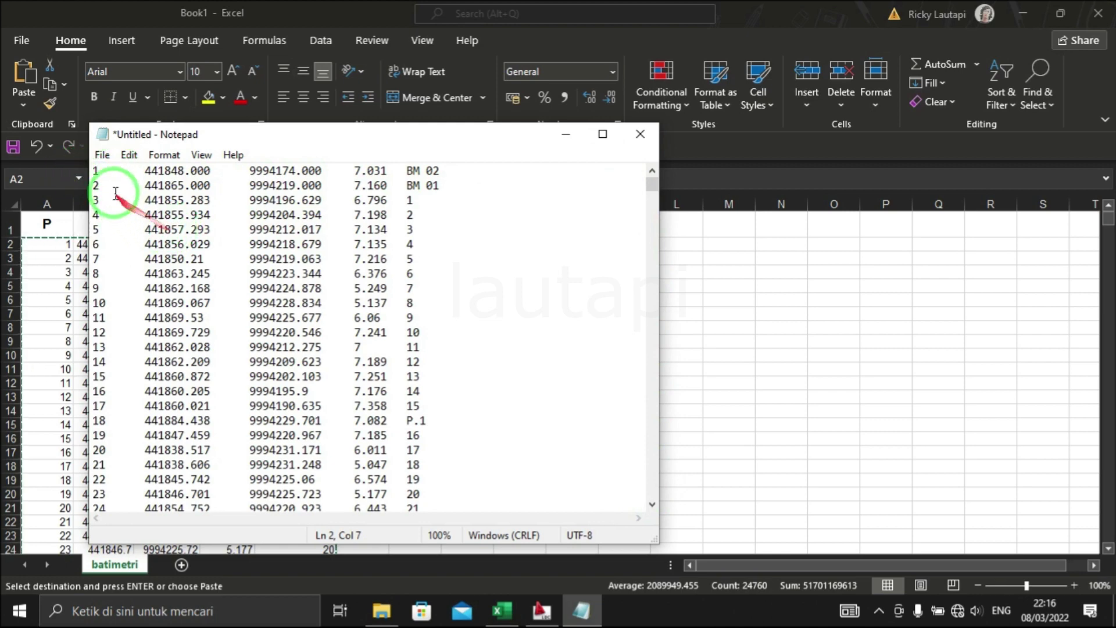
{"action": "left_click", "coordinate": [103, 164]}
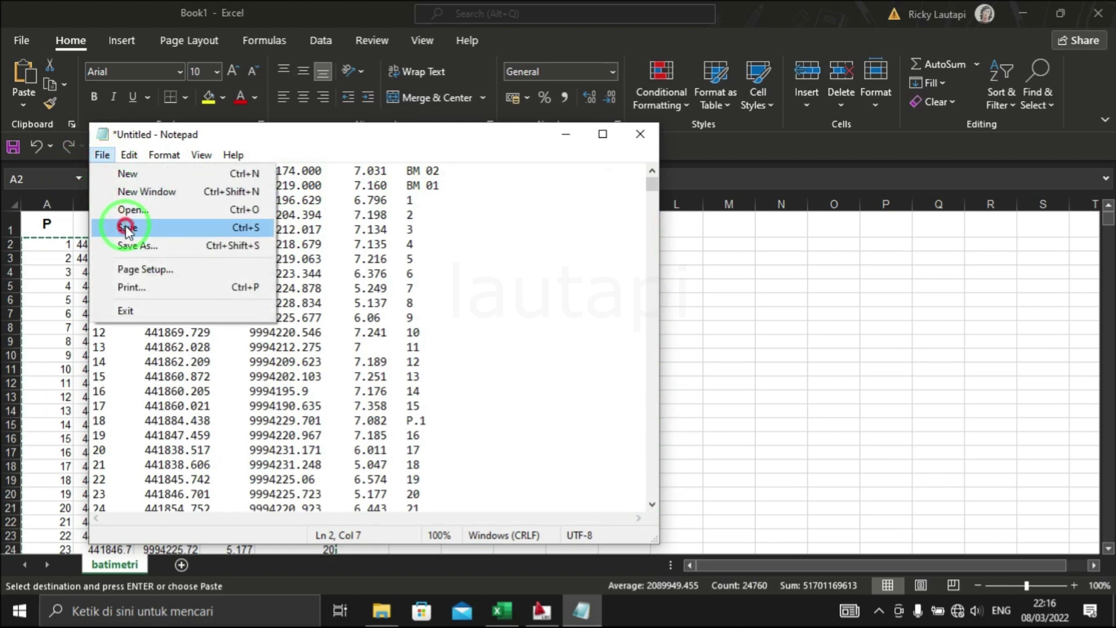
Save the point list as test.txt in the Desktop\TEST folder.
{"action": "left_click", "coordinate": [124, 225]}
{"action": "left_click", "coordinate": [181, 324]}
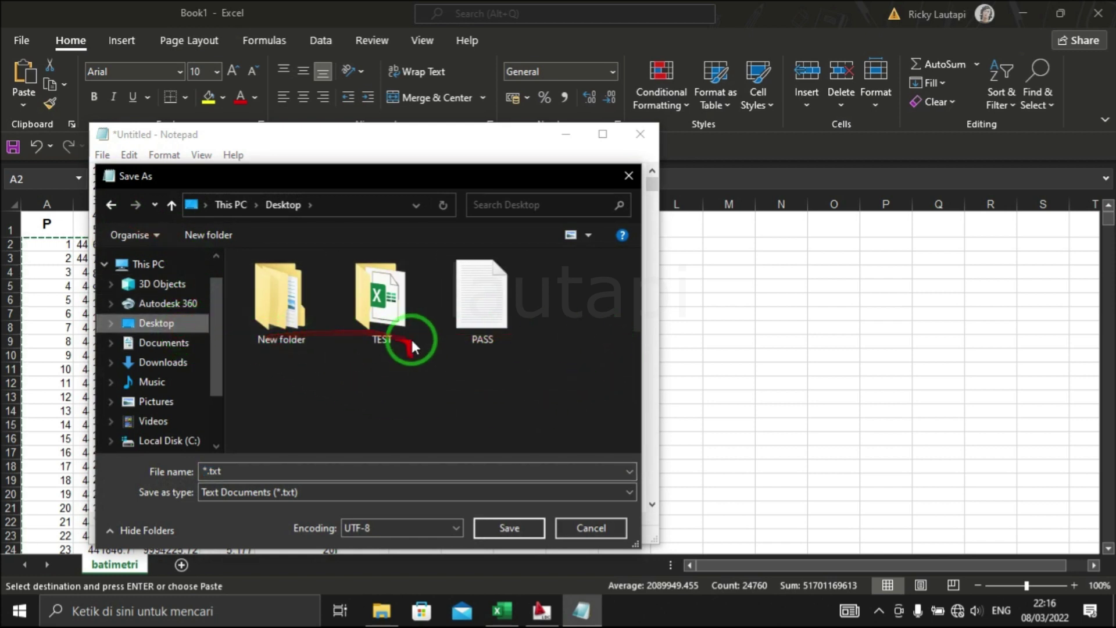
{"action": "double_click", "coordinate": [403, 323]}
{"action": "left_click", "coordinate": [225, 471]}
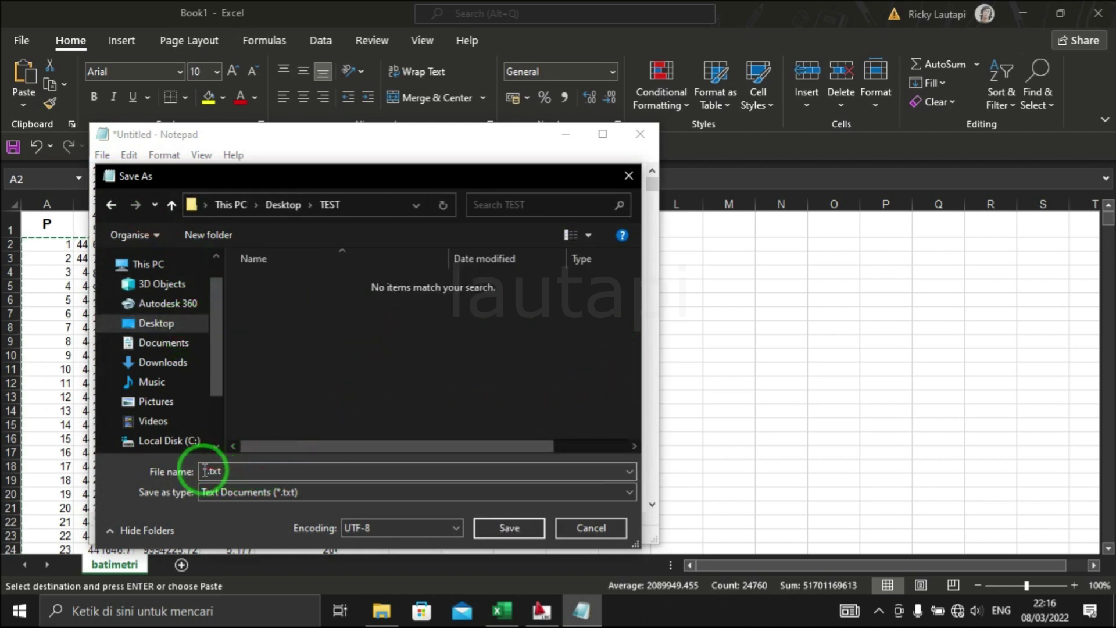
{"action": "key", "text": "Home"}
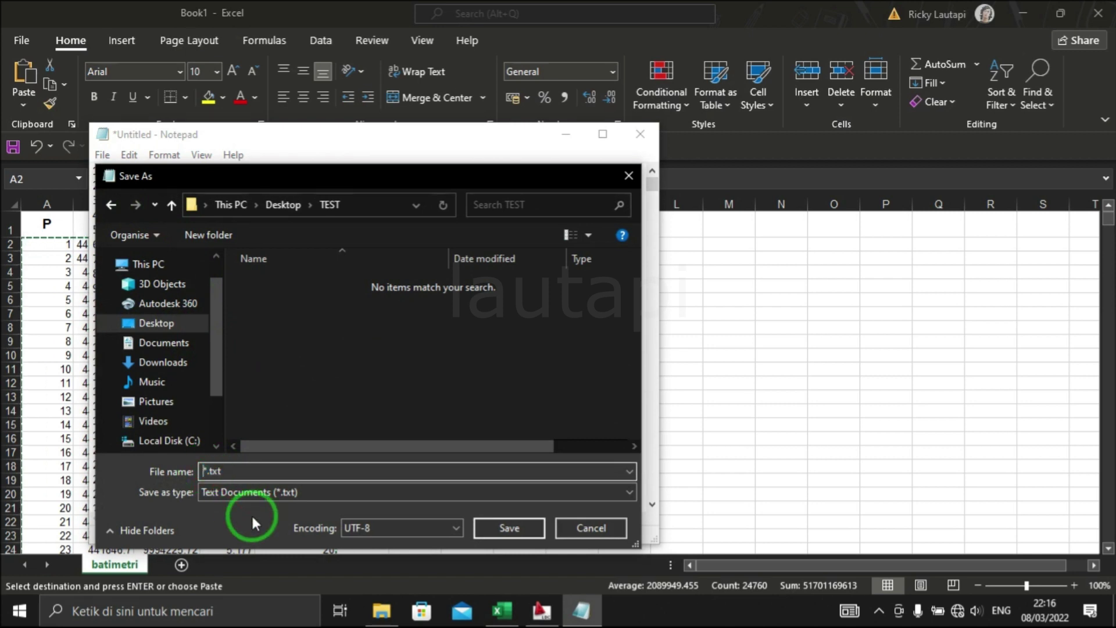
{"action": "key", "text": "Delete"}
{"action": "type", "text": "test"}
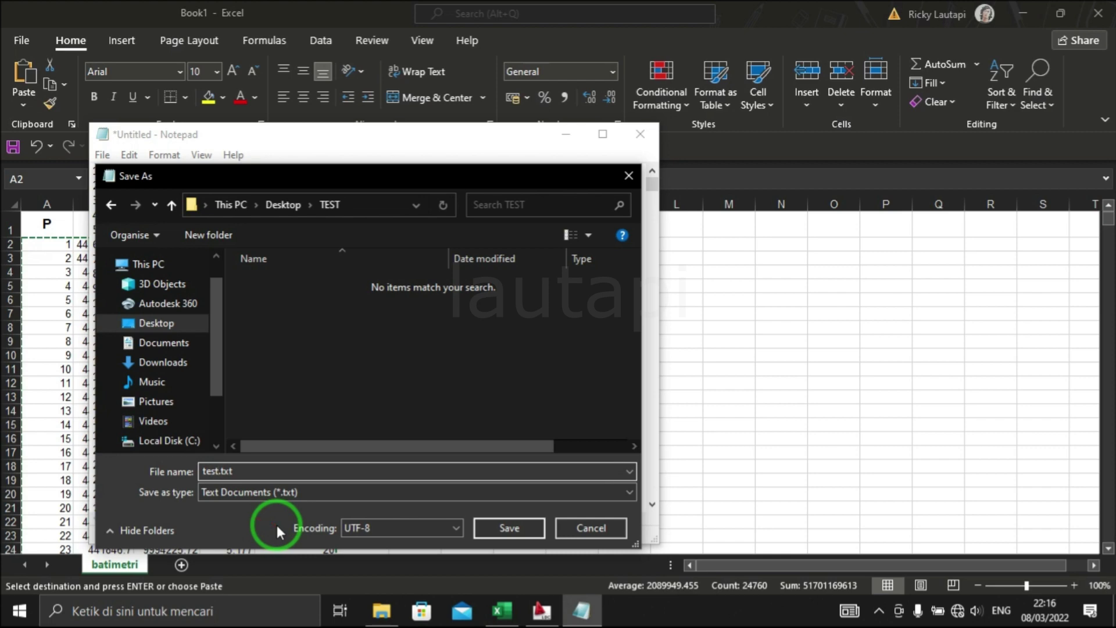
{"action": "left_click", "coordinate": [512, 534]}
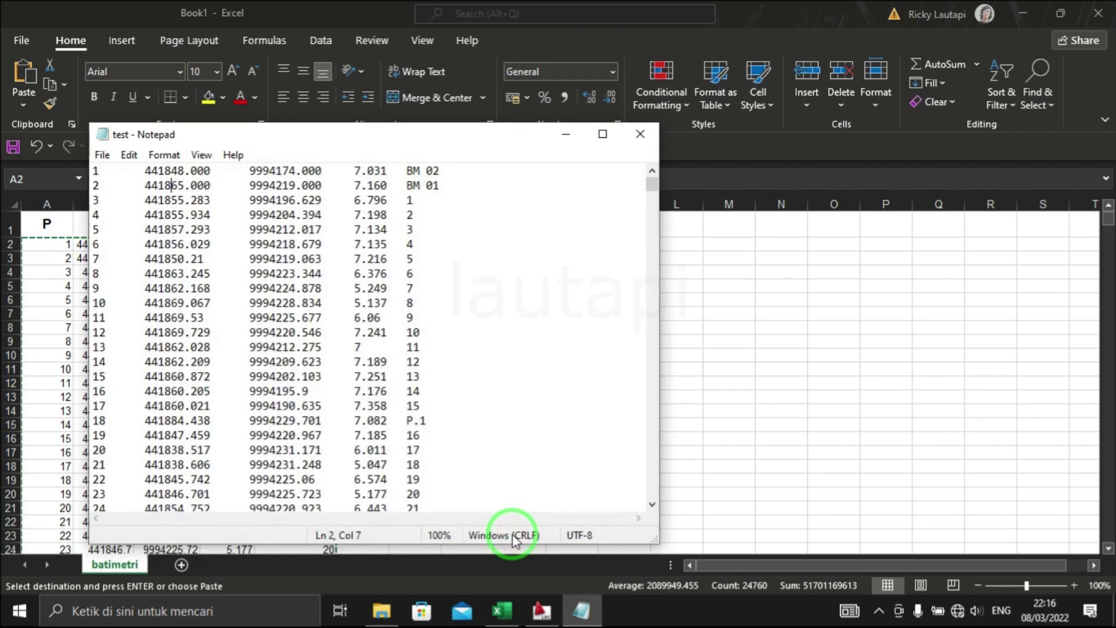
Close Notepad, minimize Excel and refresh the desktop.
{"action": "left_click", "coordinate": [642, 135]}
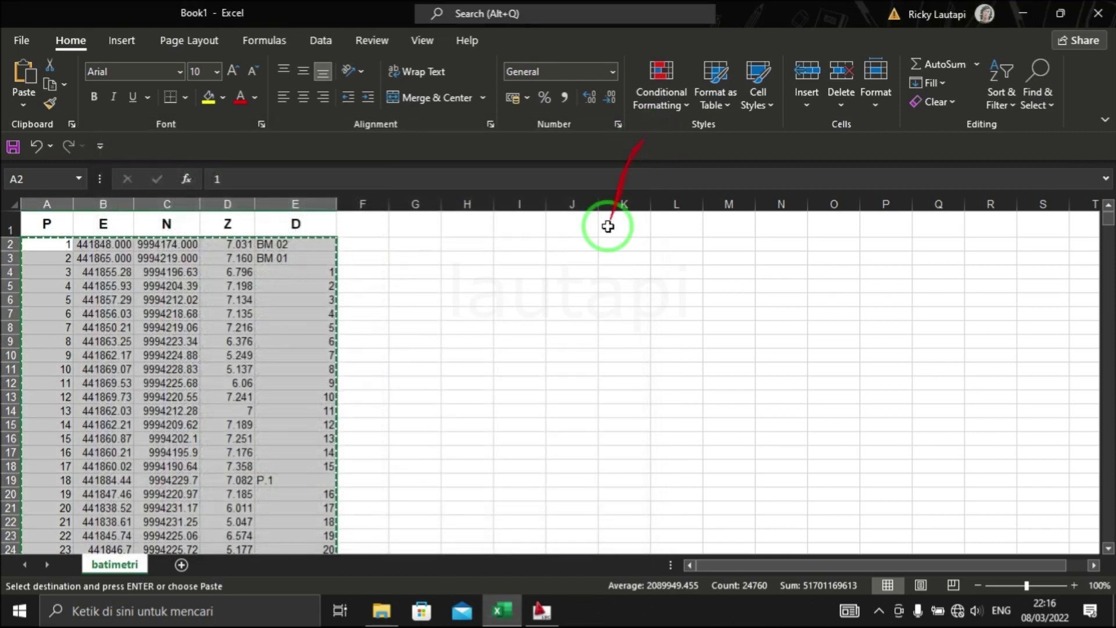
{"action": "left_click", "coordinate": [567, 329]}
{"action": "left_click", "coordinate": [1024, 13]}
{"action": "right_click", "coordinate": [400, 277]}
{"action": "left_click", "coordinate": [369, 322]}
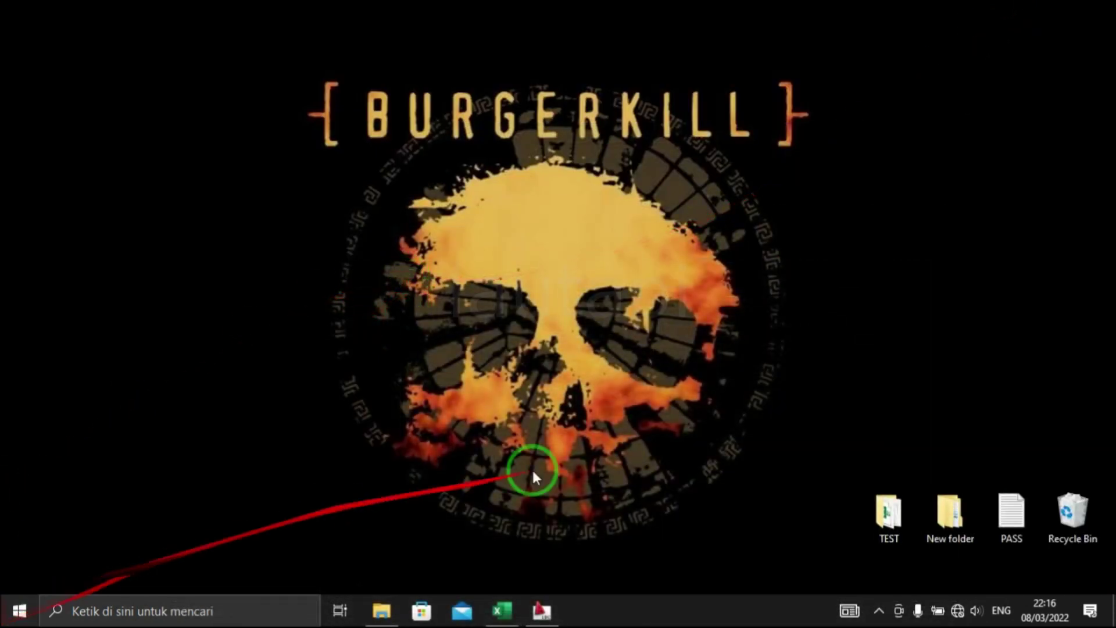
{"action": "left_click", "coordinate": [544, 610]}
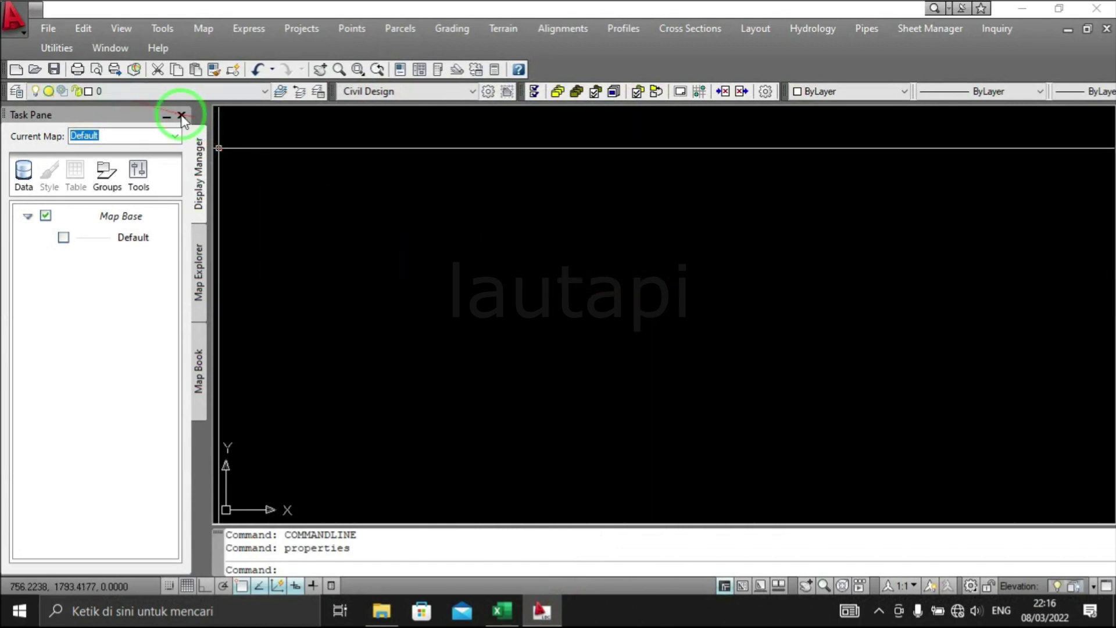
Close the Task Pane and begin a new project-based drawing via File > New.
{"action": "left_click", "coordinate": [181, 112]}
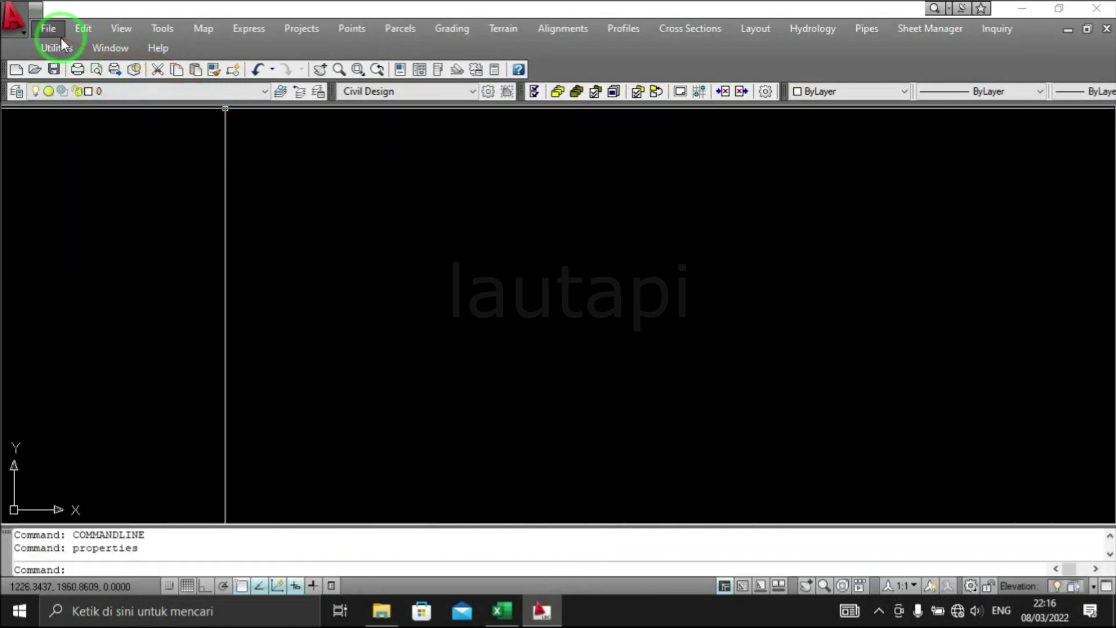
{"action": "left_click", "coordinate": [52, 30]}
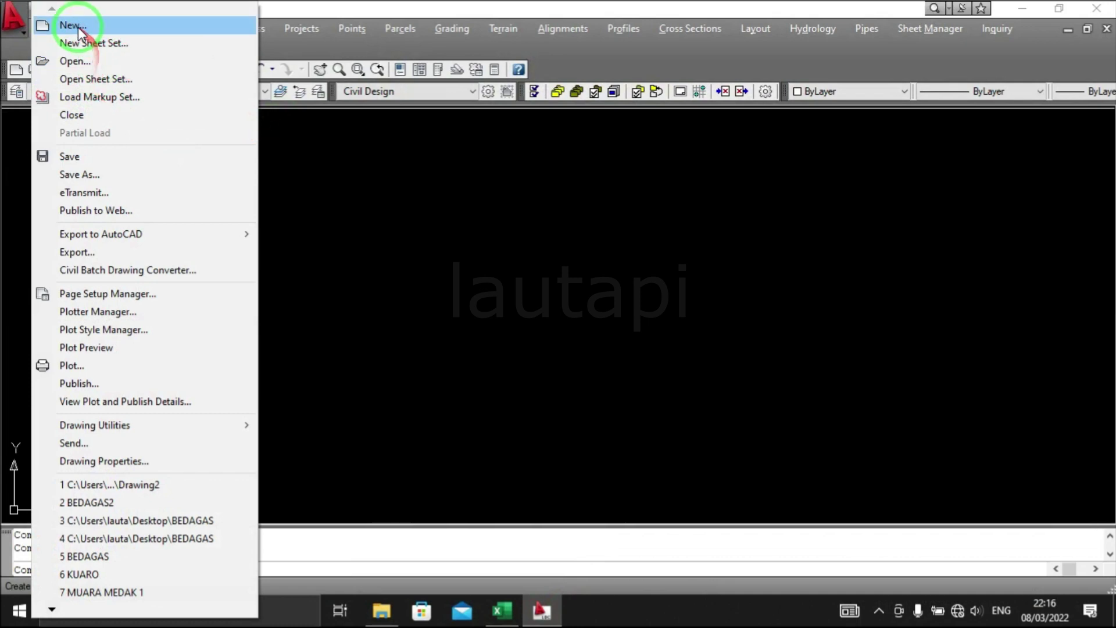
{"action": "left_click", "coordinate": [517, 224]}
{"action": "left_click", "coordinate": [166, 137]}
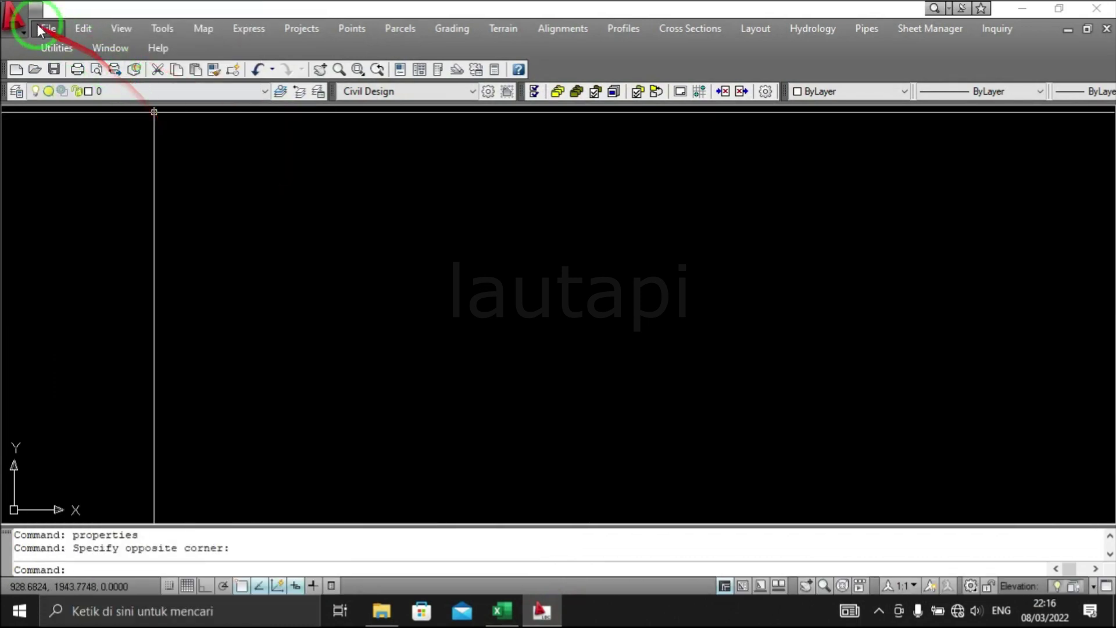
{"action": "left_click", "coordinate": [36, 29]}
{"action": "left_click", "coordinate": [123, 28]}
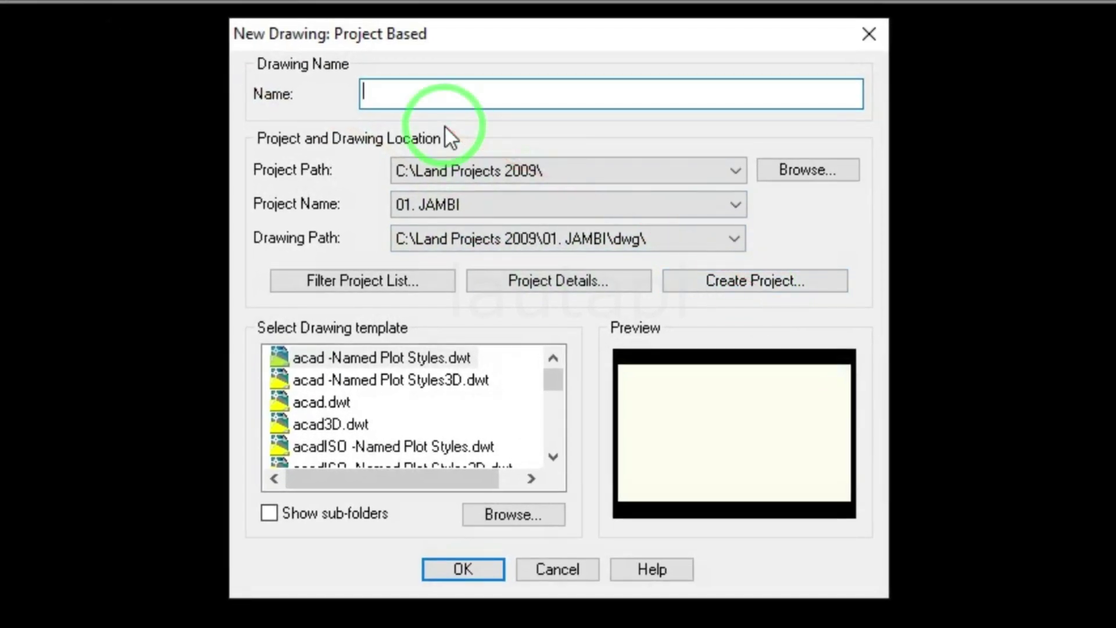
Name the drawing test and create project test from the Default (Meters) prototype.
{"action": "type", "text": "test"}
{"action": "left_click", "coordinate": [737, 288]}
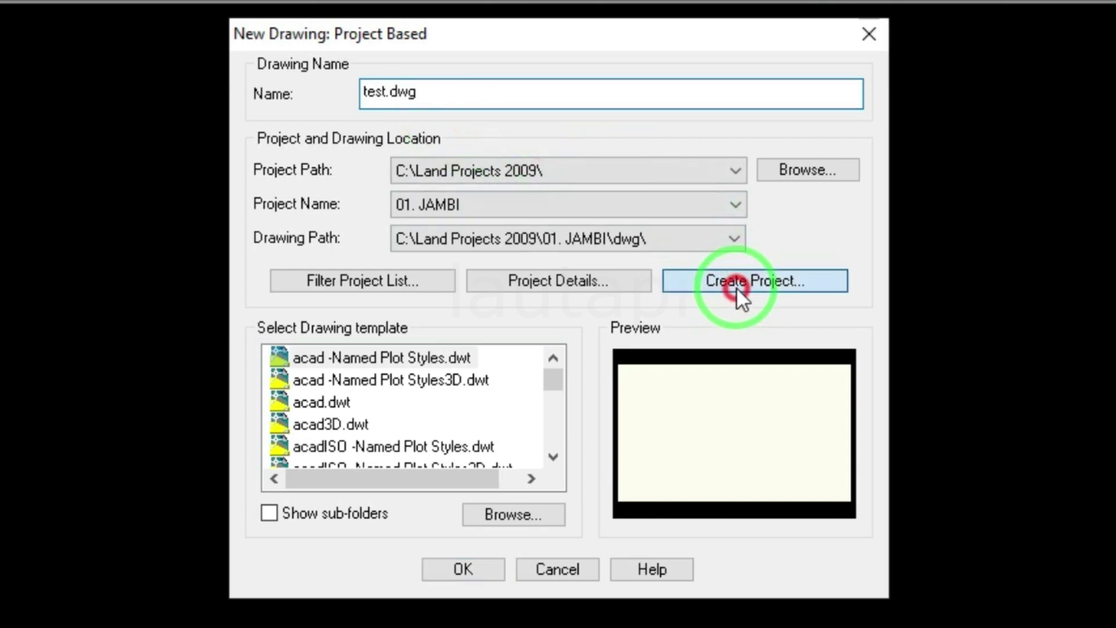
{"action": "left_click", "coordinate": [521, 111]}
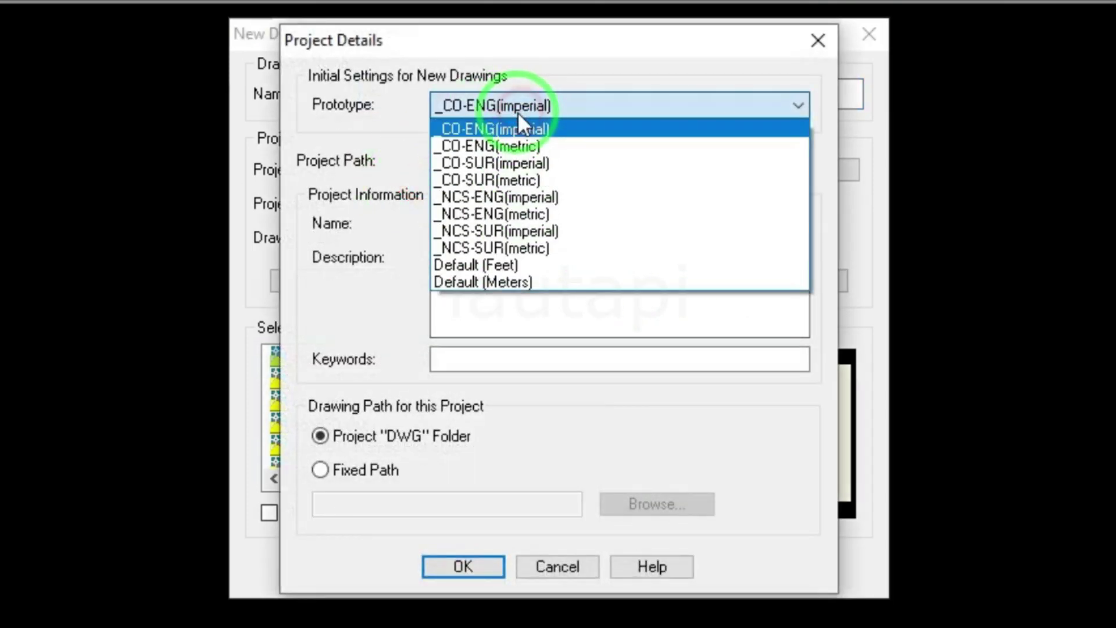
{"action": "left_click", "coordinate": [511, 282]}
{"action": "left_click", "coordinate": [495, 224]}
{"action": "type", "text": "test"}
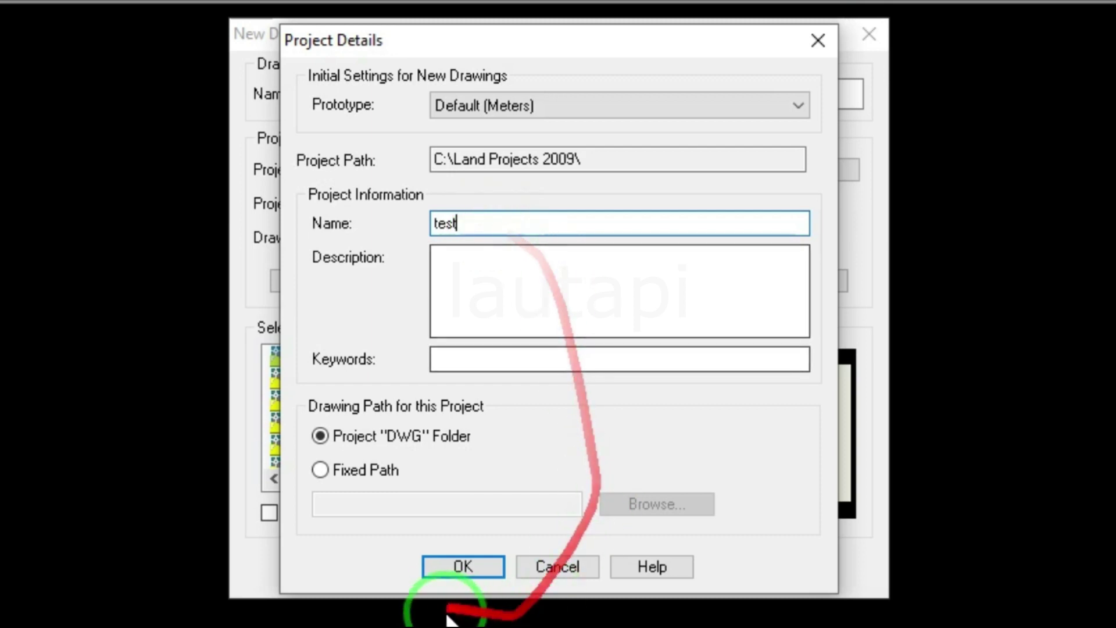
{"action": "left_click", "coordinate": [468, 562]}
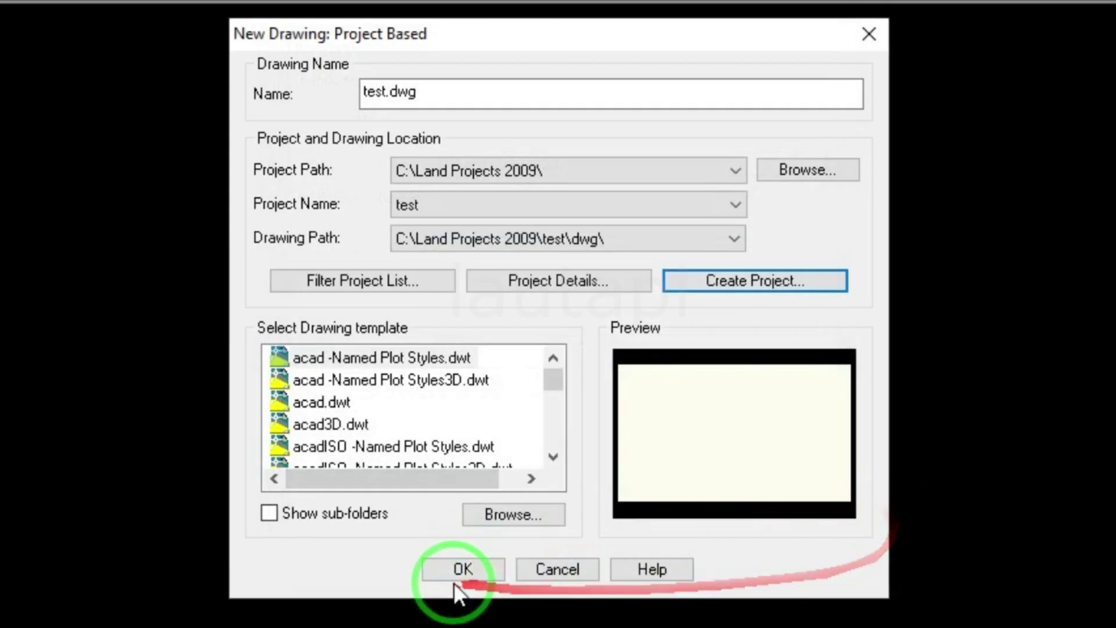
{"action": "left_click", "coordinate": [463, 570]}
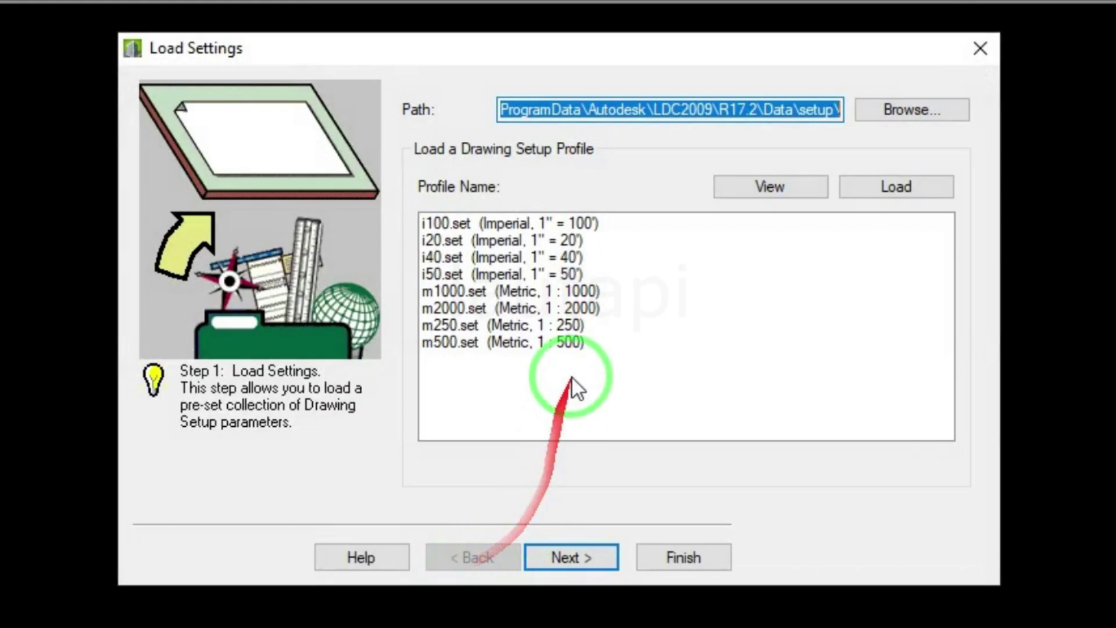
Choose the m1000.set profile, keeping 1:100 vertical scale and the Lat Longs zone category.
{"action": "left_click", "coordinate": [549, 294]}
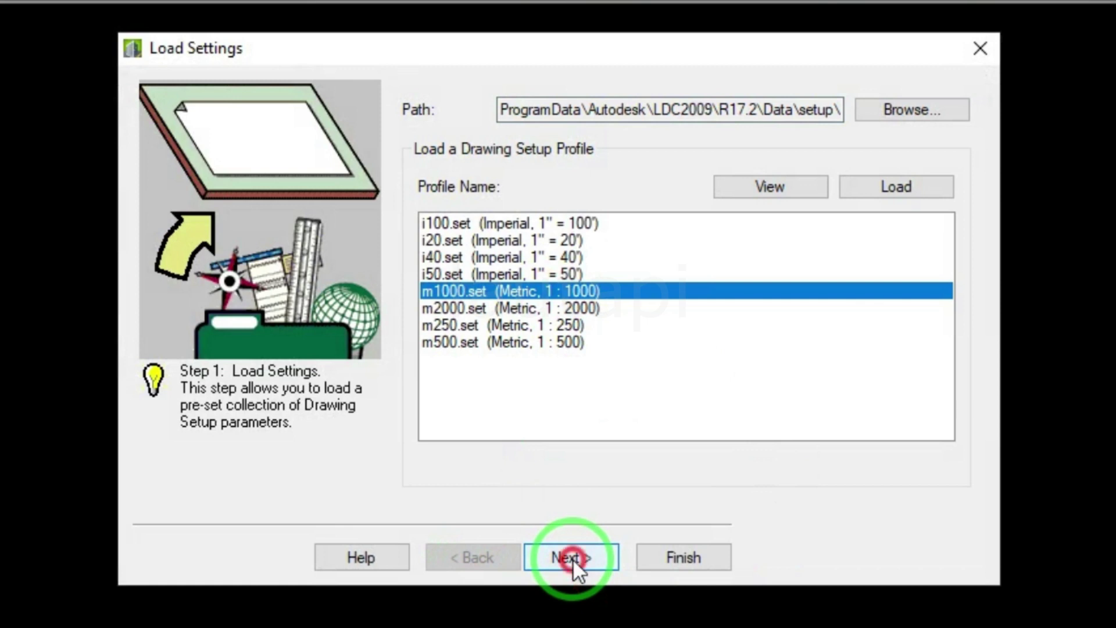
{"action": "left_click", "coordinate": [574, 558]}
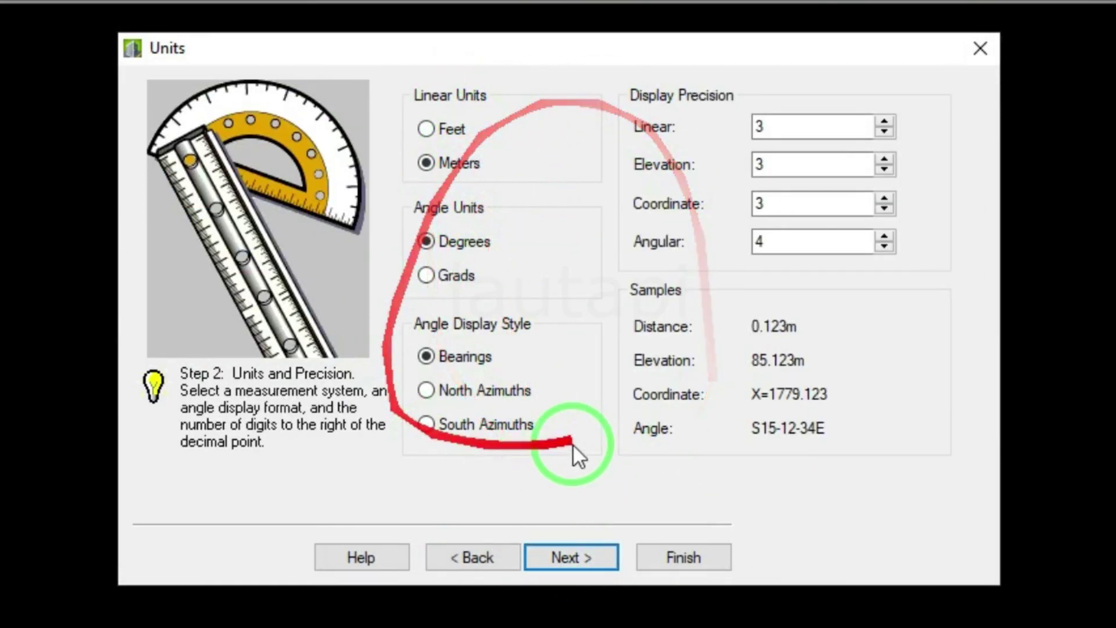
{"action": "left_click", "coordinate": [573, 559]}
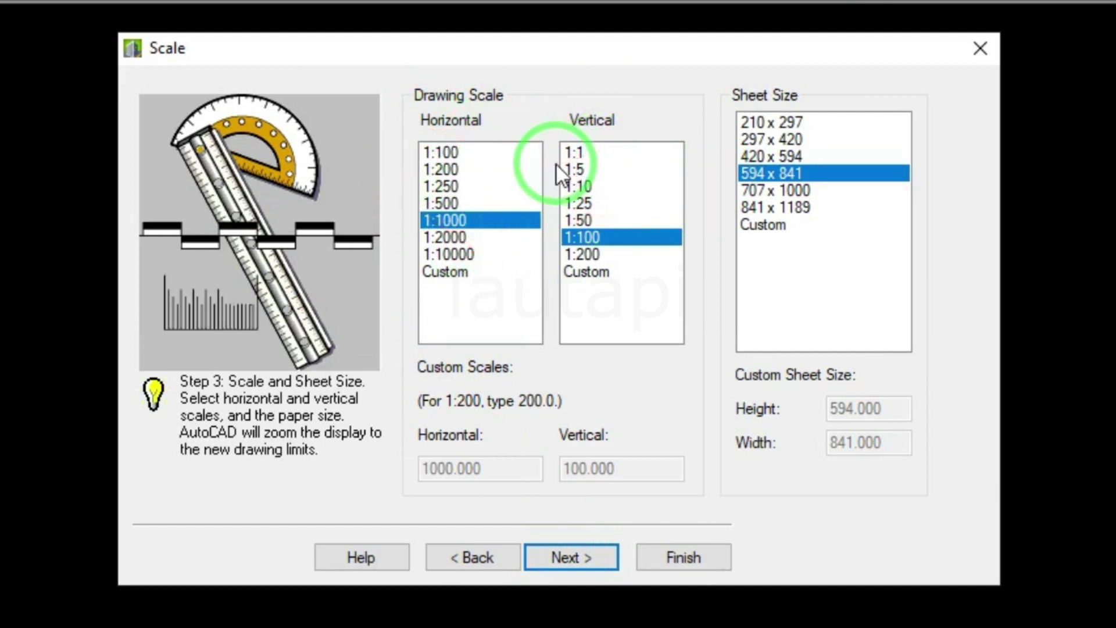
{"action": "left_click", "coordinate": [598, 242]}
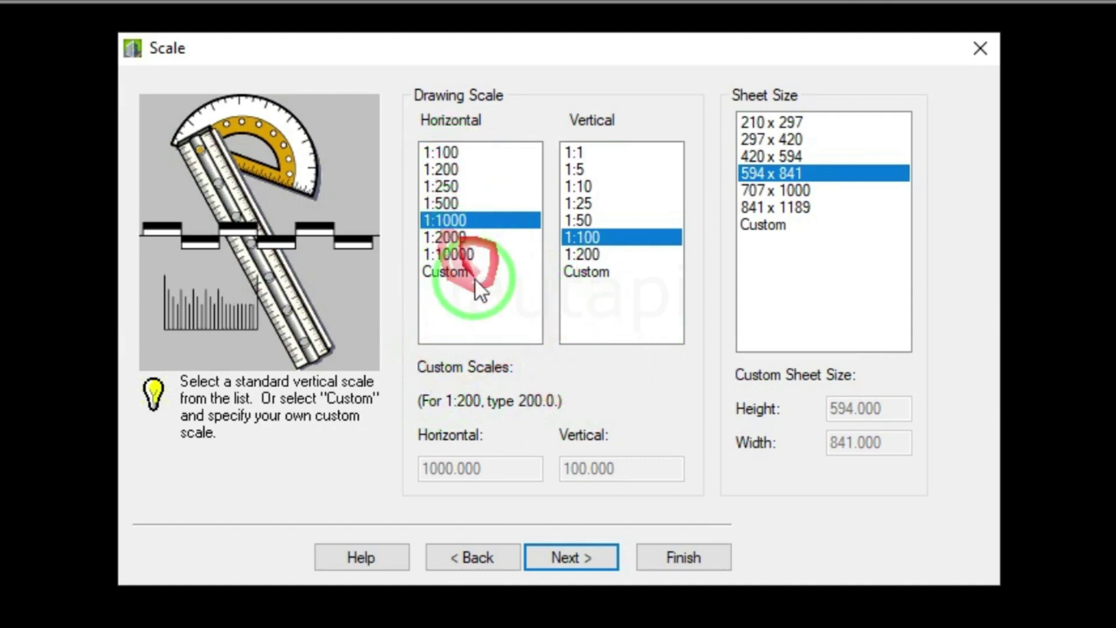
{"action": "left_click", "coordinate": [587, 551]}
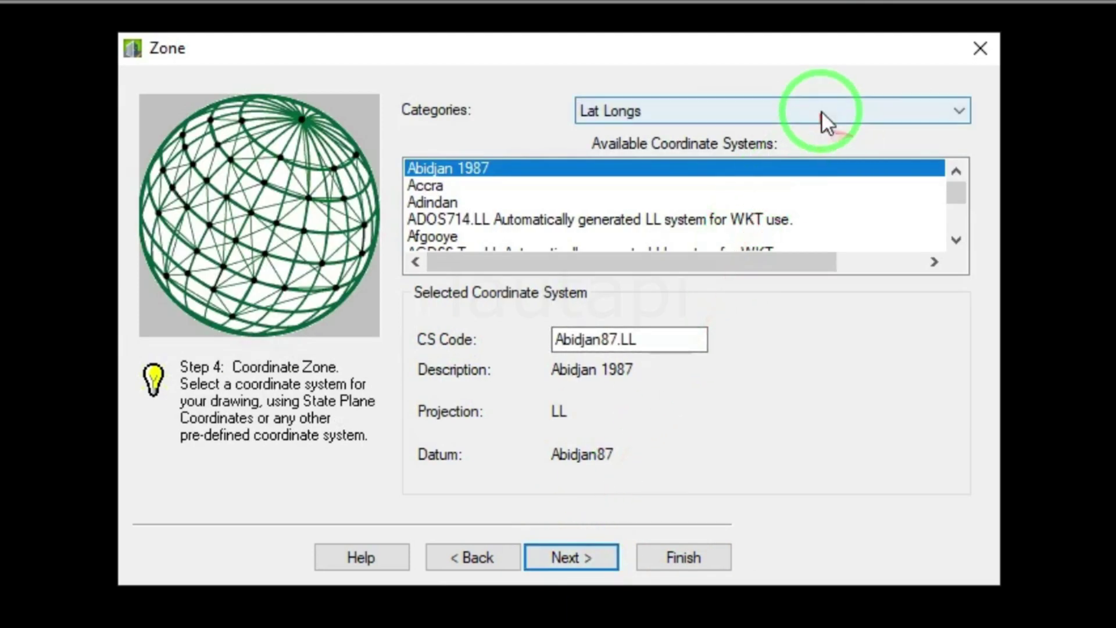
{"action": "left_click", "coordinate": [822, 112]}
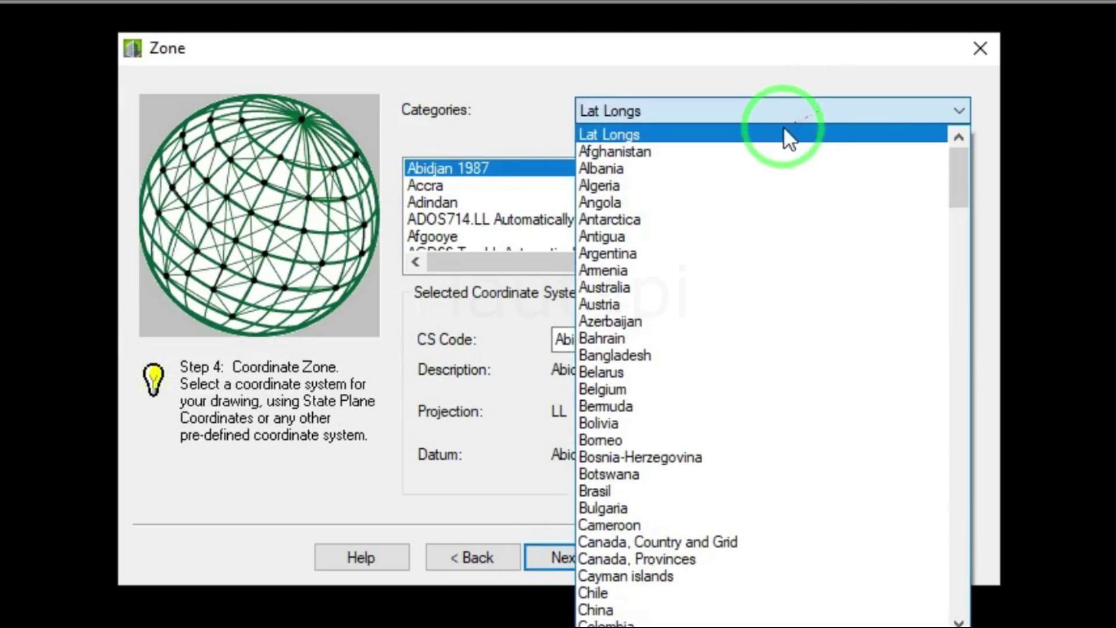
{"action": "left_click", "coordinate": [490, 103]}
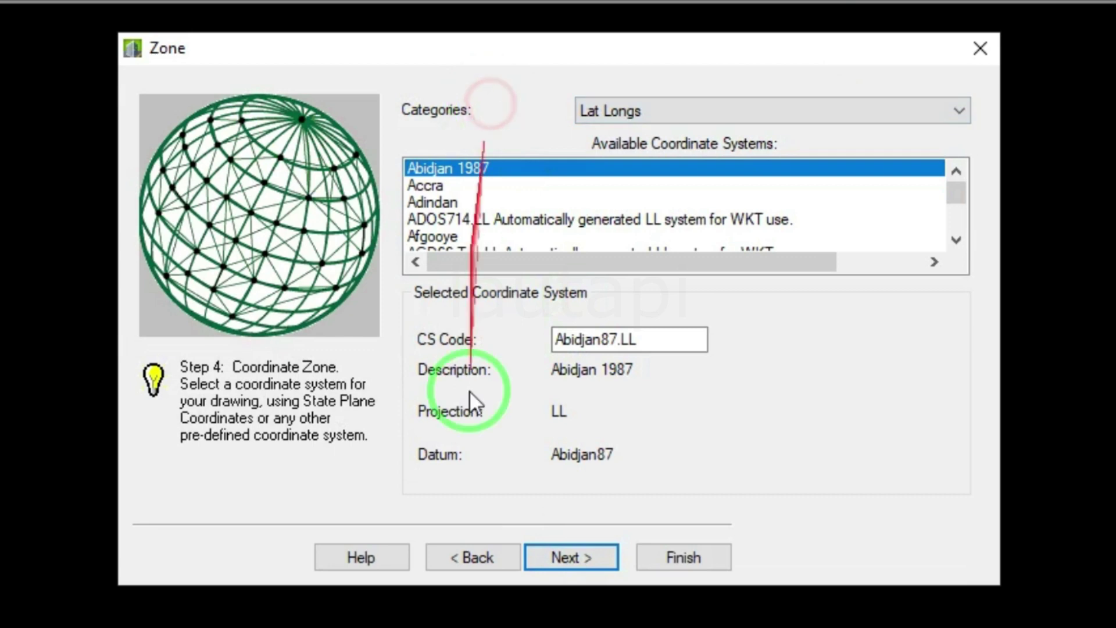
Accept orientation, text style and border defaults, saving settings as m1000.set.
{"action": "left_click", "coordinate": [570, 572]}
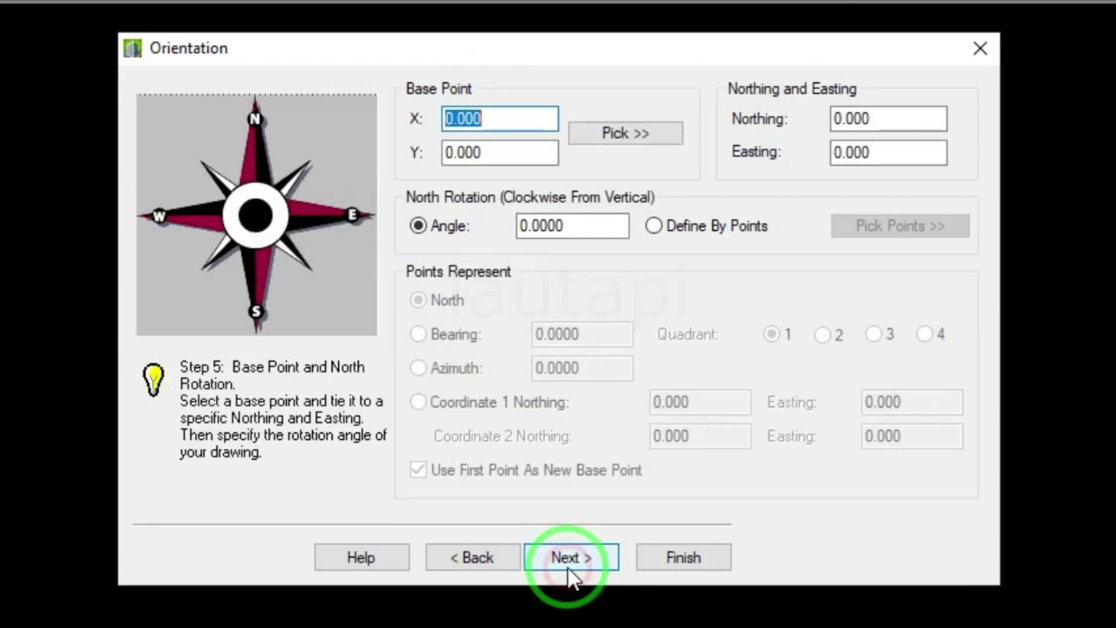
{"action": "left_click", "coordinate": [576, 558]}
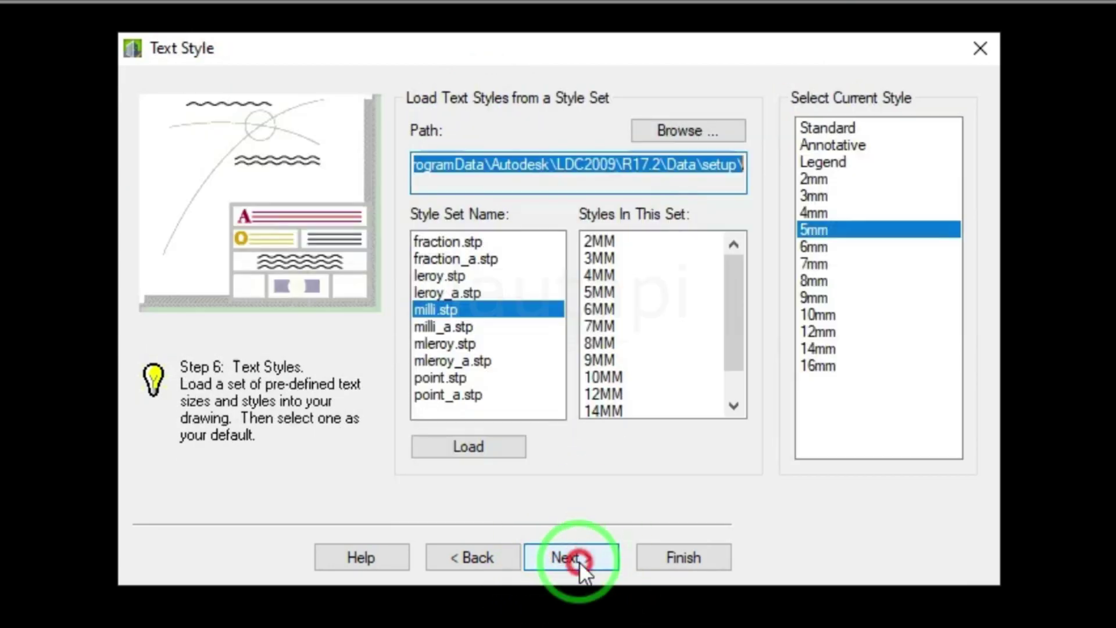
{"action": "left_click", "coordinate": [580, 563]}
{"action": "left_click", "coordinate": [580, 563]}
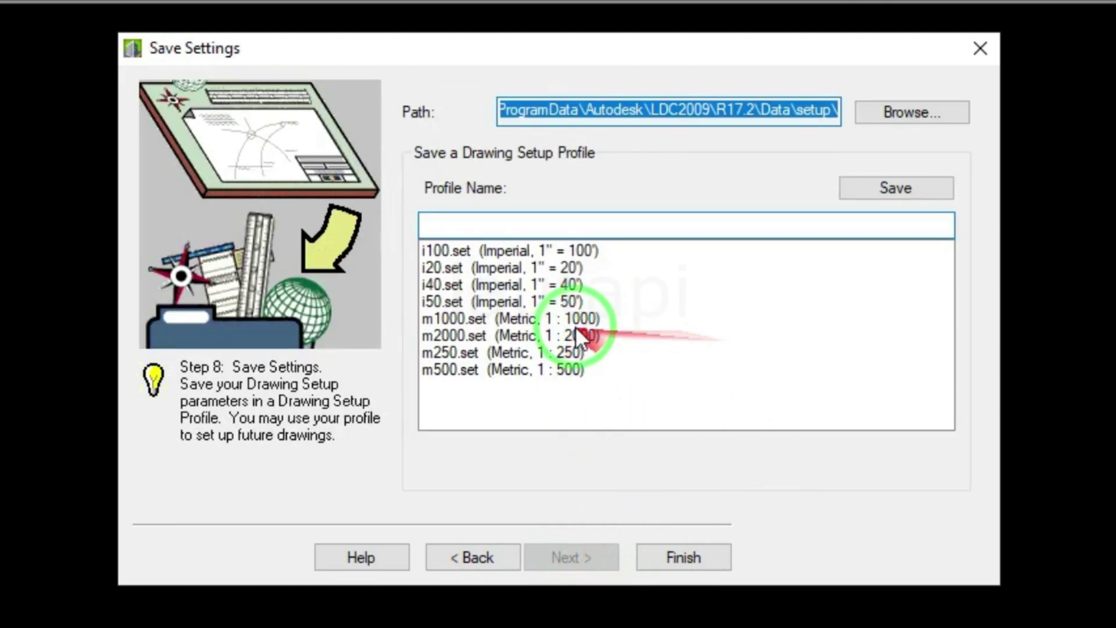
{"action": "left_click", "coordinate": [575, 319]}
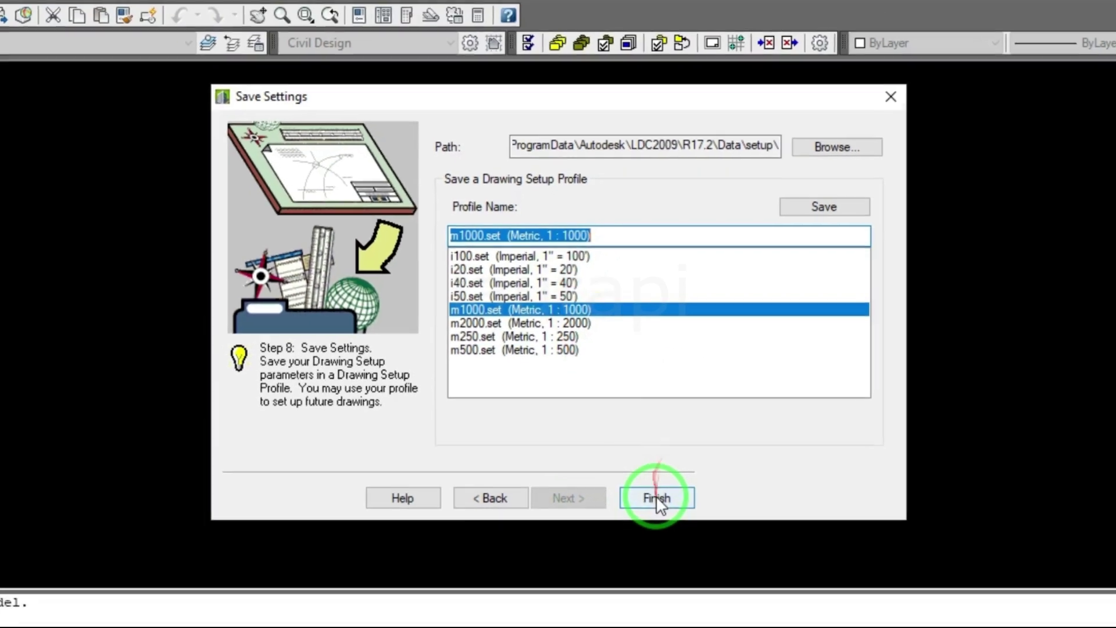
{"action": "left_click", "coordinate": [656, 496]}
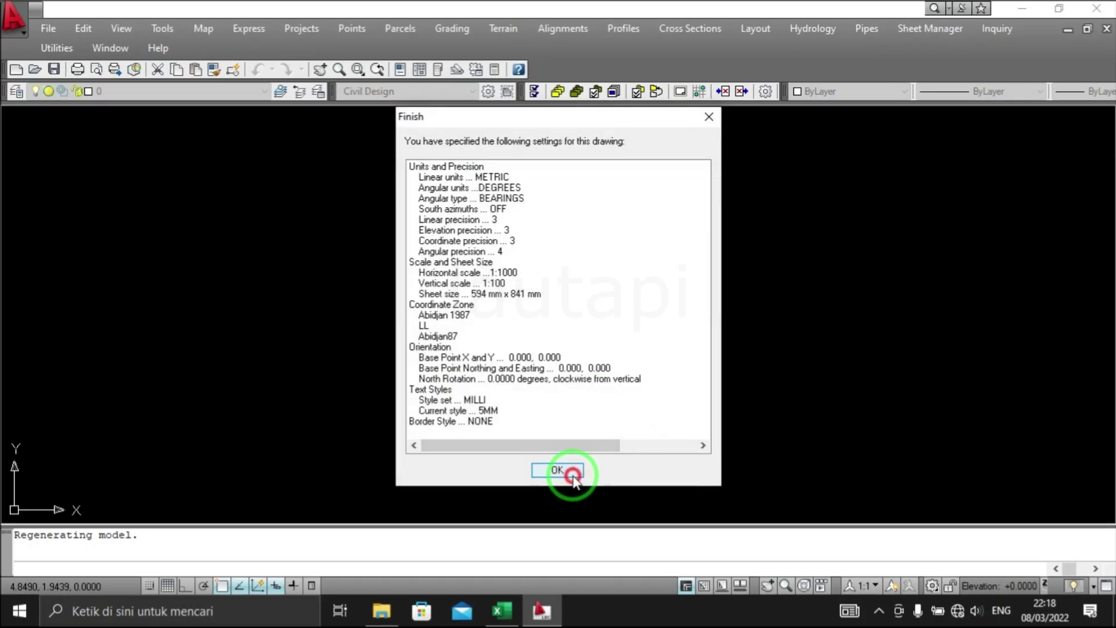
Accept the drawing setup summary and create the project's point database.
{"action": "left_click", "coordinate": [573, 474]}
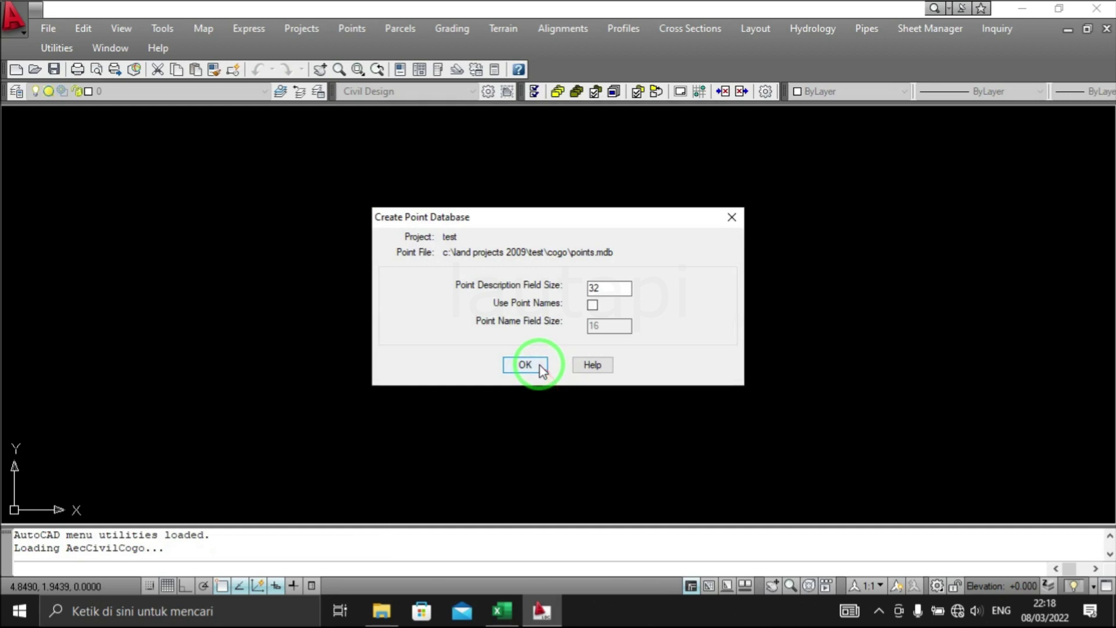
{"action": "left_click", "coordinate": [537, 365]}
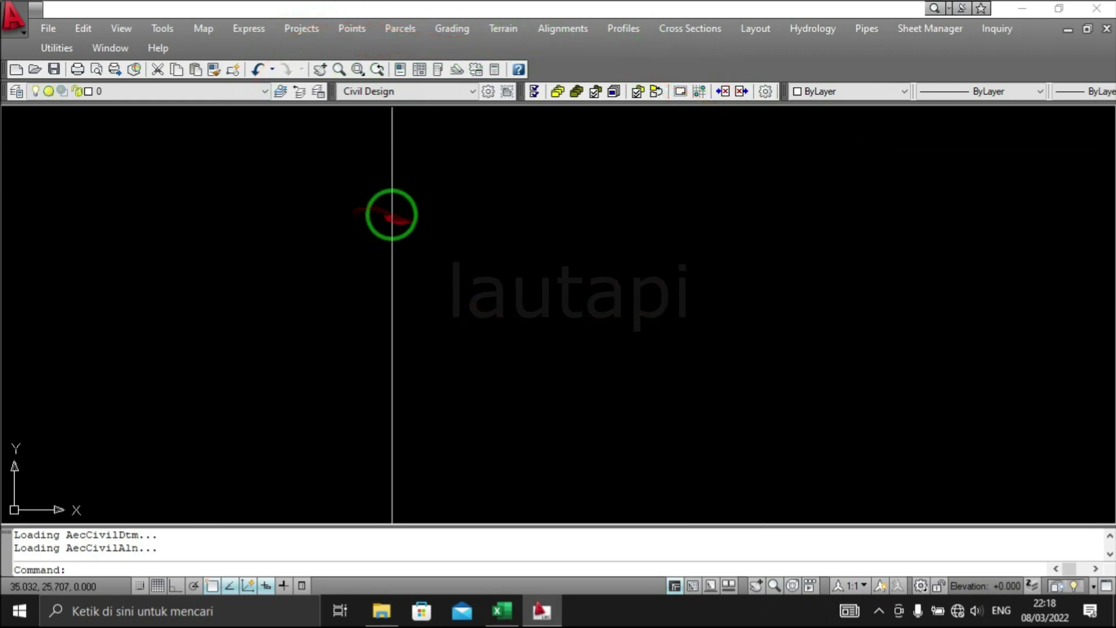
{"action": "left_click", "coordinate": [352, 28]}
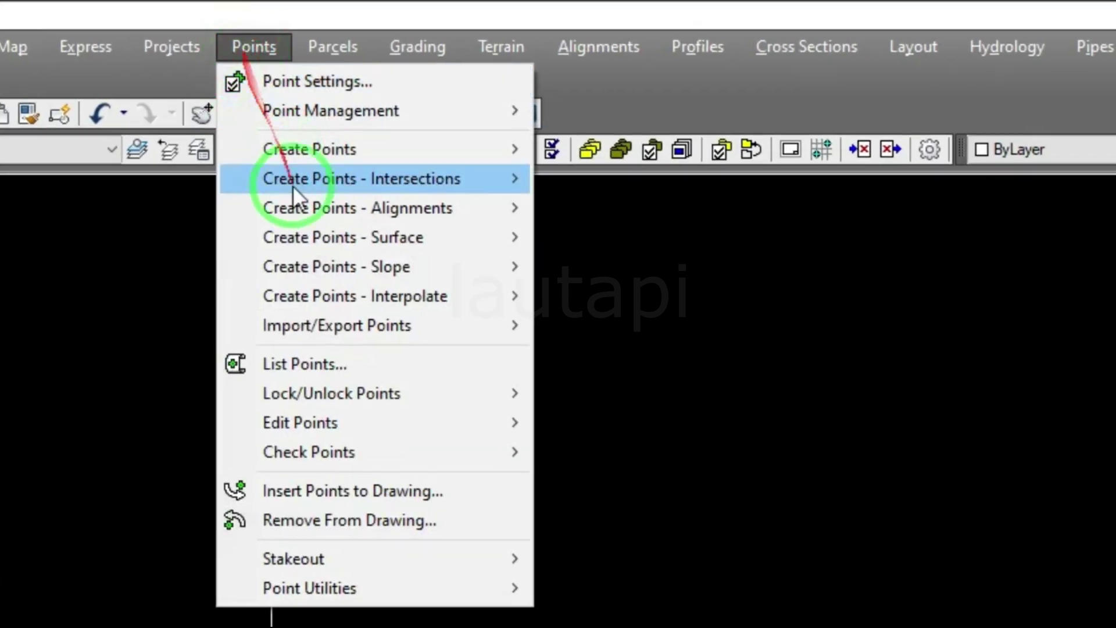
{"action": "left_click", "coordinate": [331, 327]}
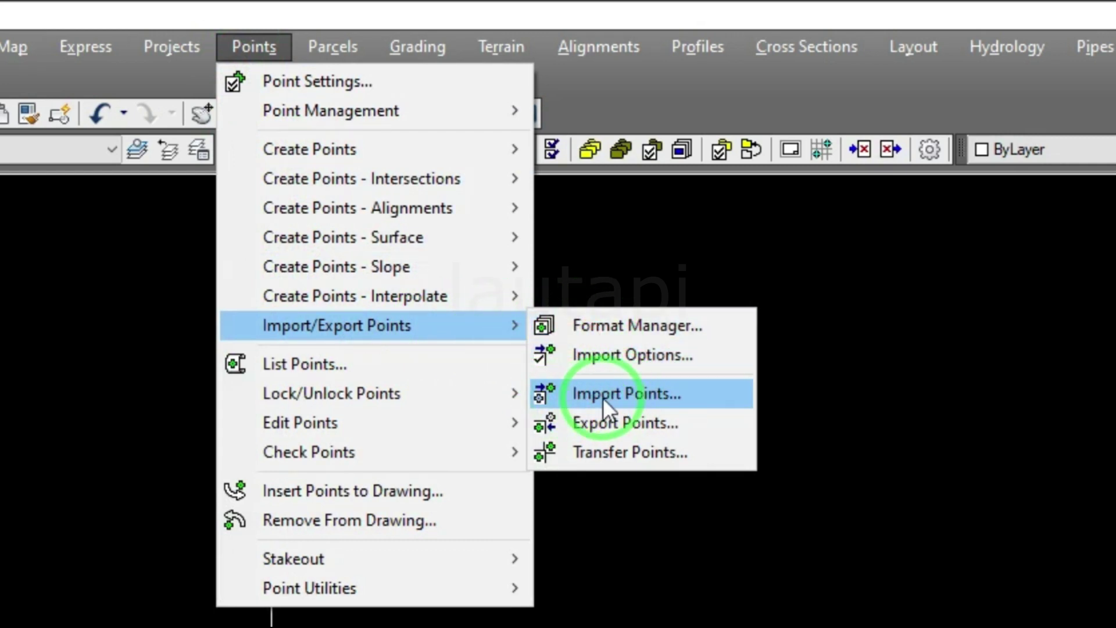
Start a point import using the PENZD (space delimited) format.
{"action": "left_click", "coordinate": [603, 401]}
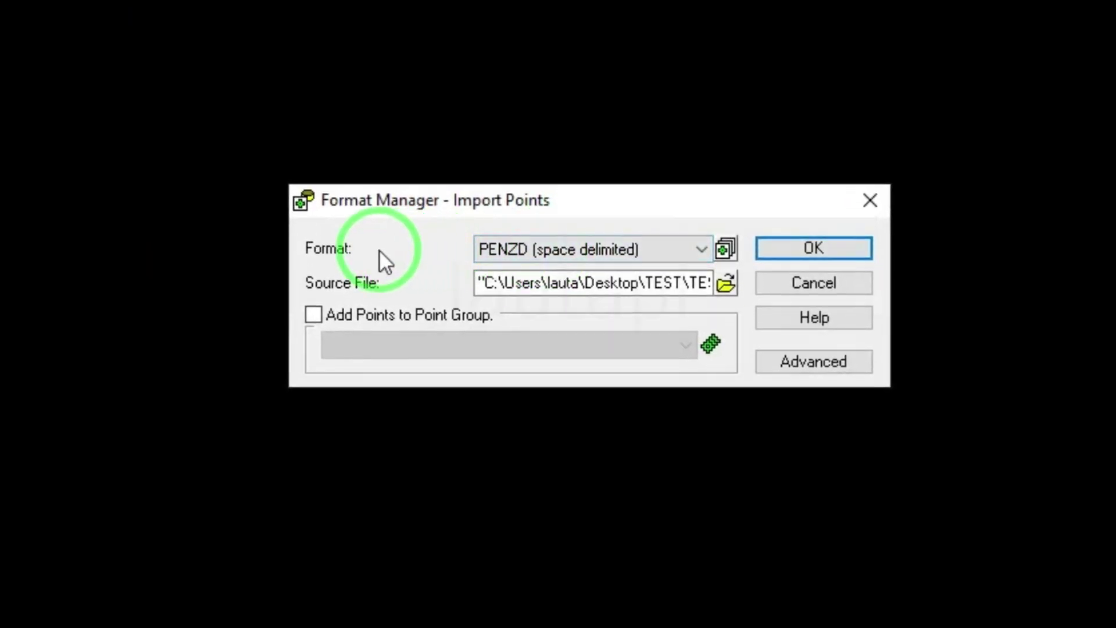
{"action": "left_click", "coordinate": [535, 250]}
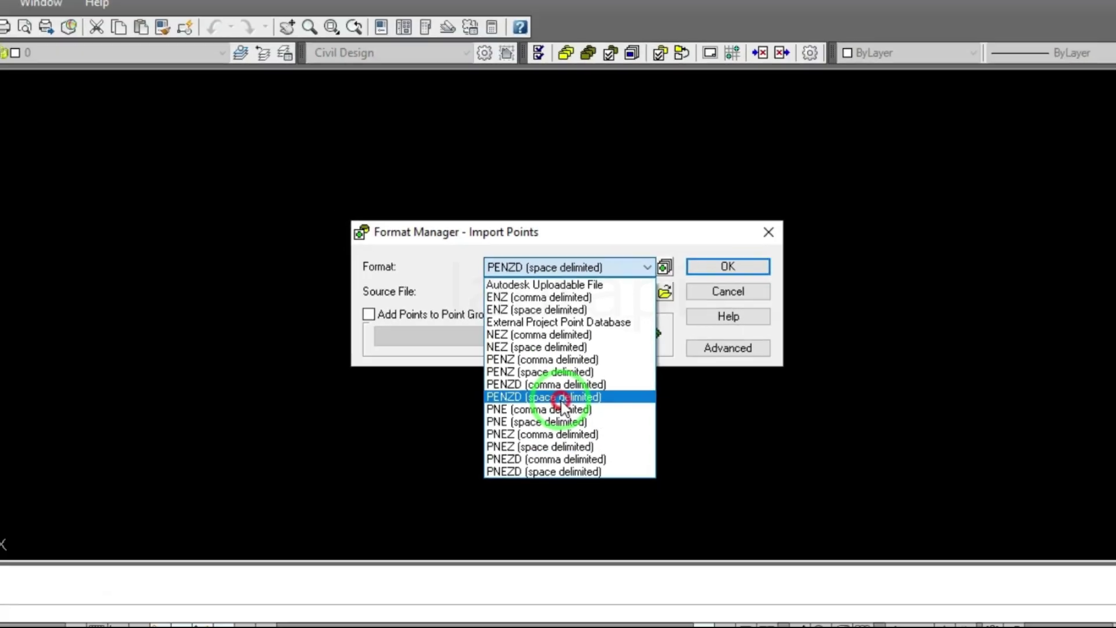
{"action": "left_click", "coordinate": [582, 435]}
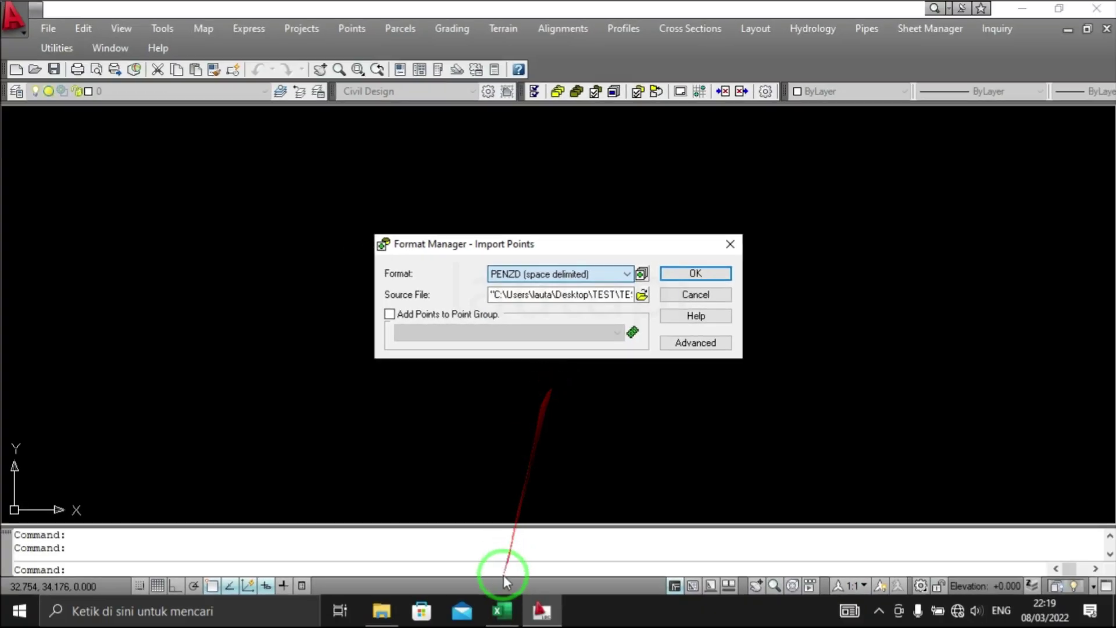
{"action": "left_click", "coordinate": [381, 609]}
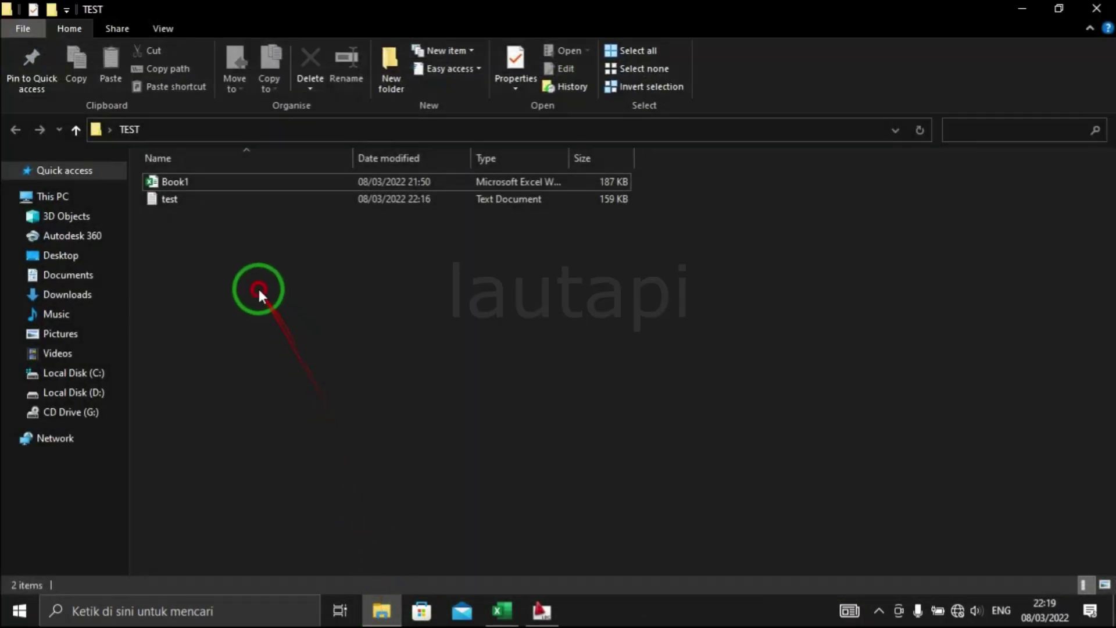
{"action": "double_click", "coordinate": [211, 201]}
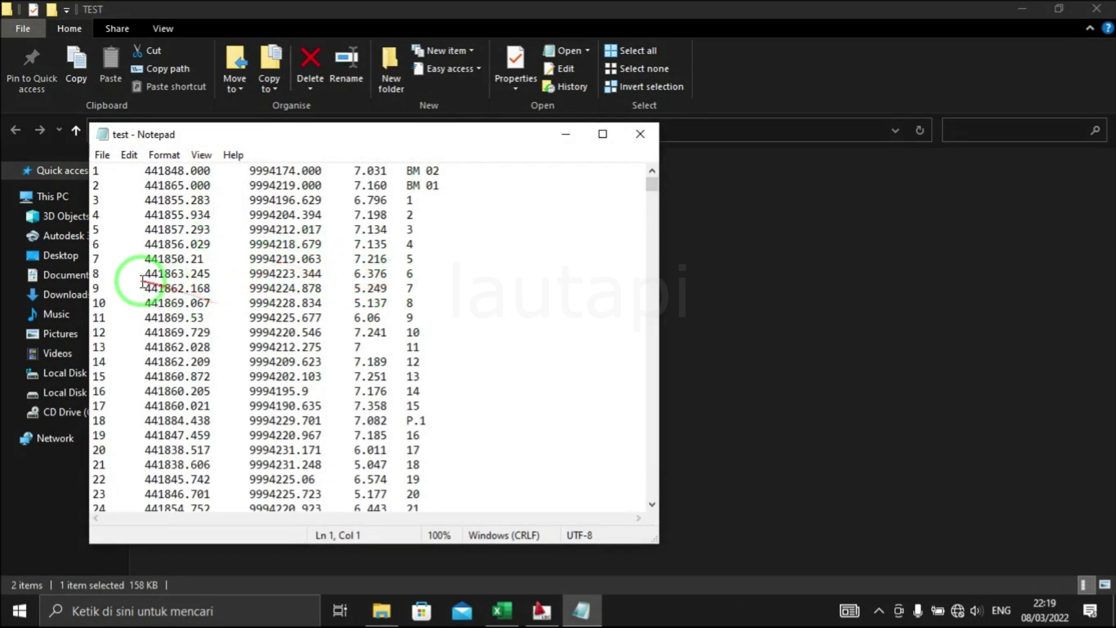
{"action": "left_click_drag", "start_coordinate": [103, 275], "coordinate": [148, 275]}
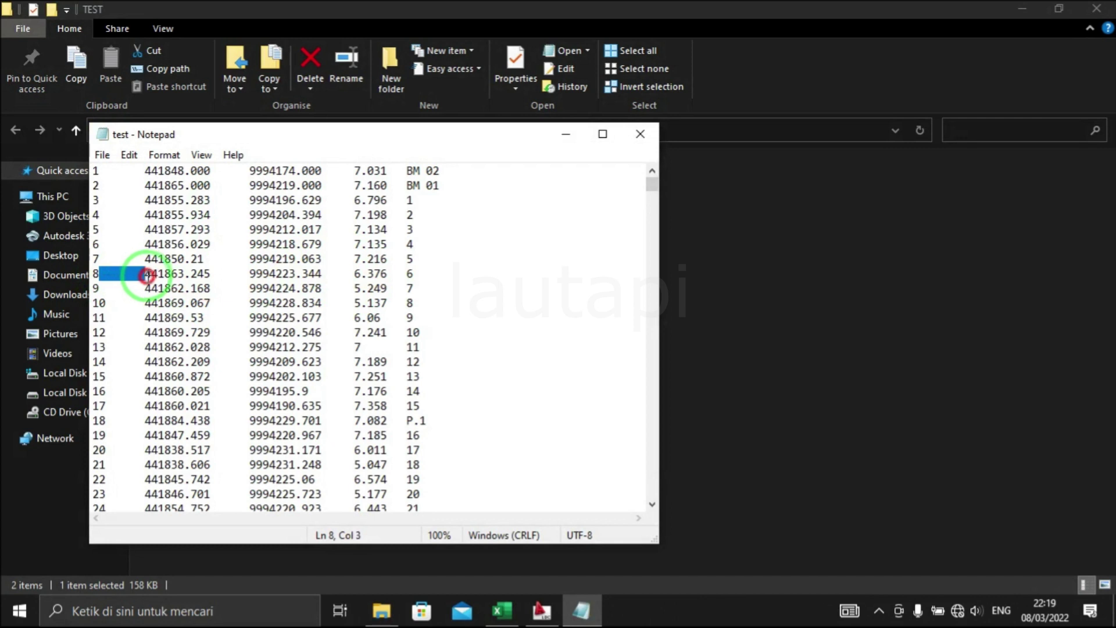
{"action": "left_click_drag", "start_coordinate": [211, 277], "coordinate": [240, 278]}
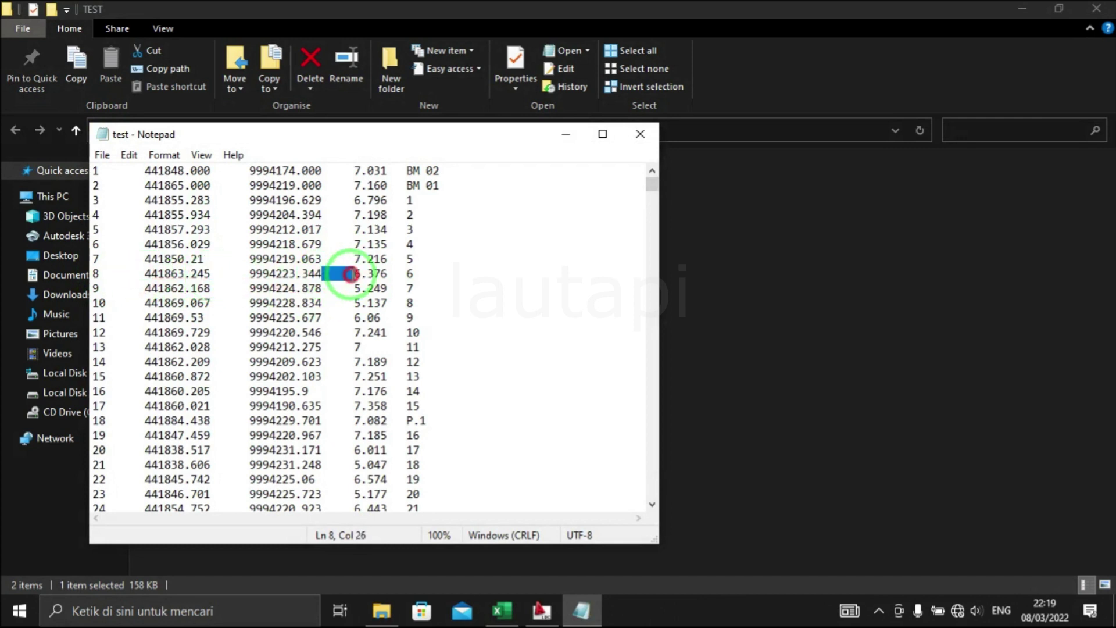
{"action": "left_click", "coordinate": [643, 127]}
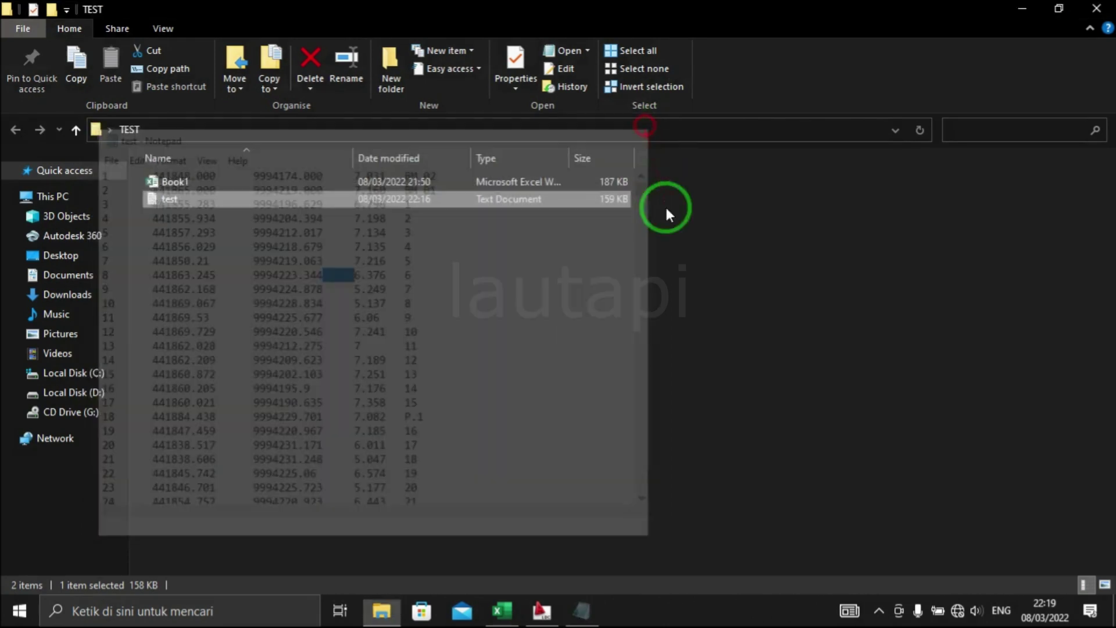
{"action": "left_click", "coordinate": [543, 609]}
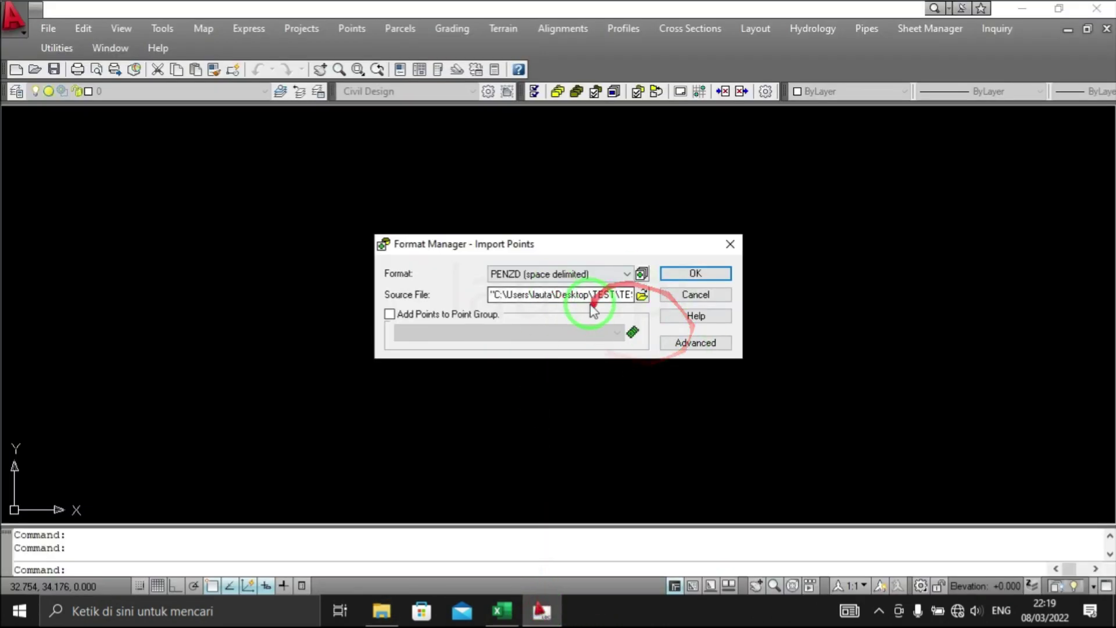
Select Desktop\TEST\test.txt as the source point file.
{"action": "left_click", "coordinate": [640, 298]}
{"action": "left_click", "coordinate": [445, 208]}
{"action": "left_click", "coordinate": [372, 249]}
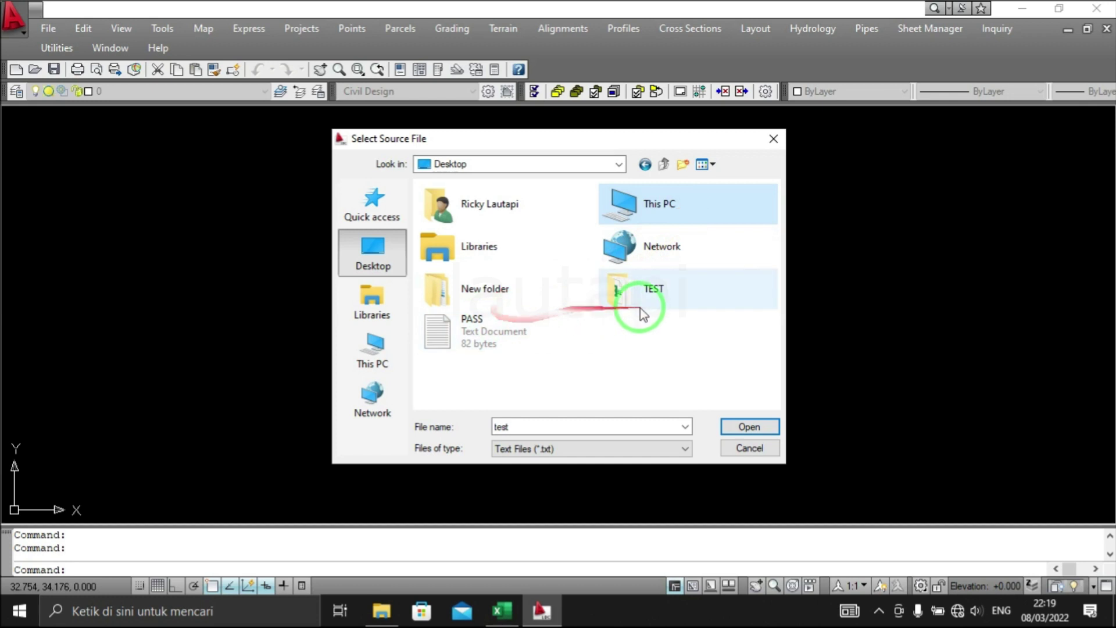
{"action": "double_click", "coordinate": [641, 308]}
{"action": "left_click", "coordinate": [459, 208]}
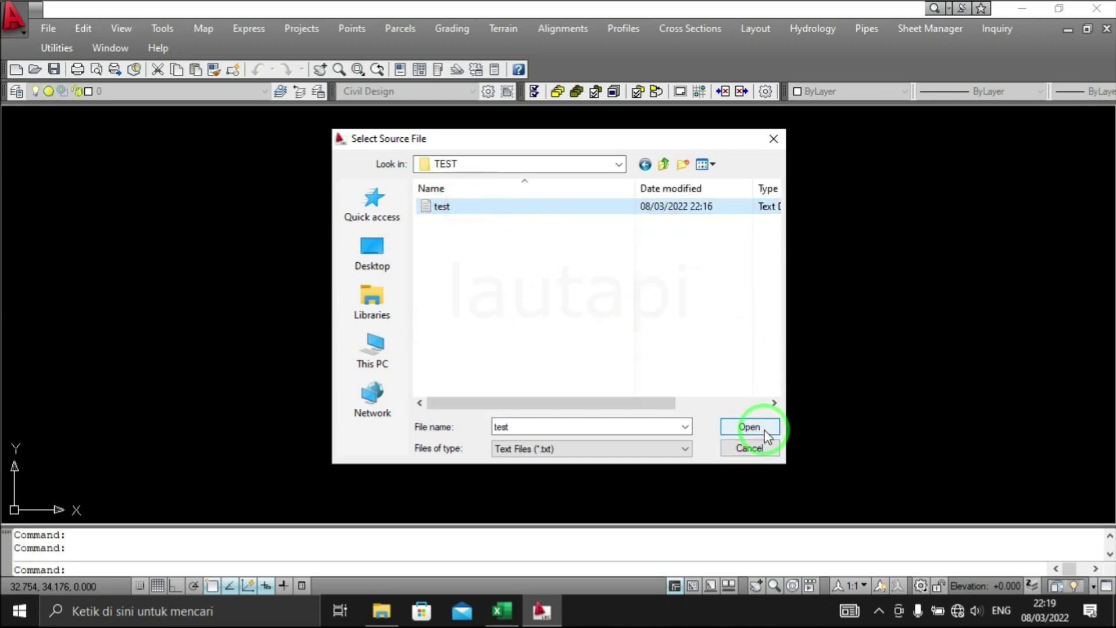
{"action": "left_click", "coordinate": [765, 433]}
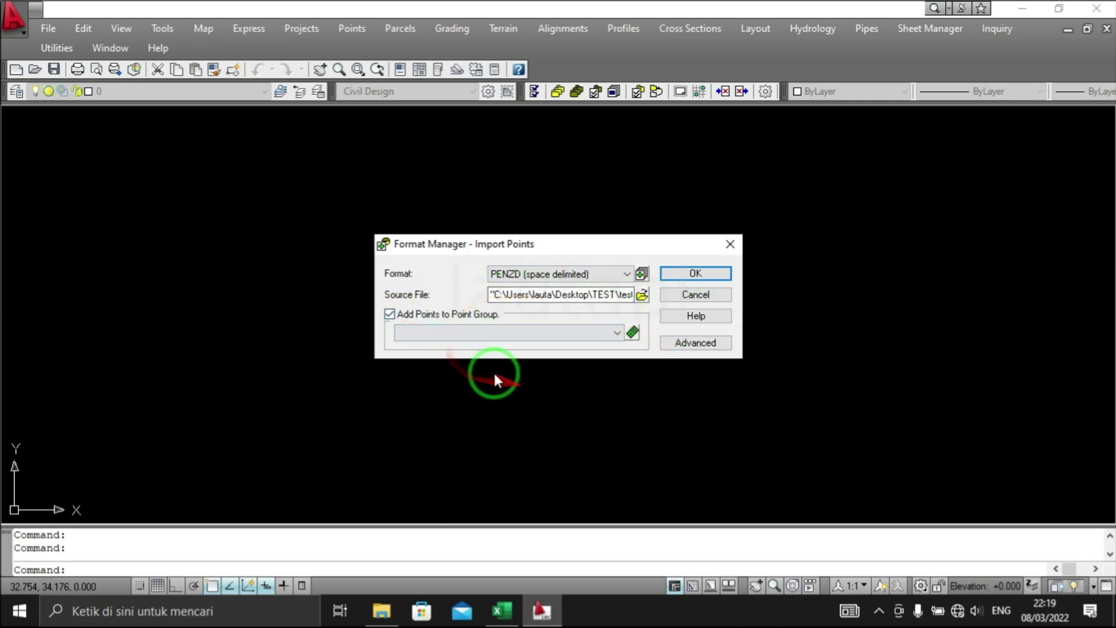
Import without adding to a point group, accepting default COGO numbering options.
{"action": "left_click", "coordinate": [390, 317]}
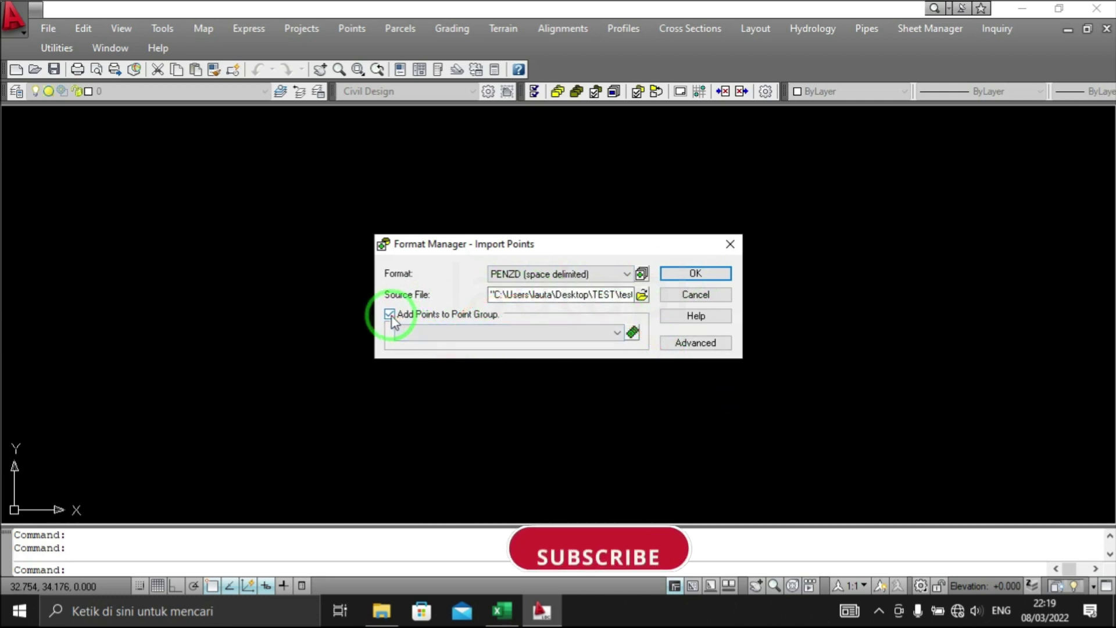
{"action": "left_click", "coordinate": [391, 316]}
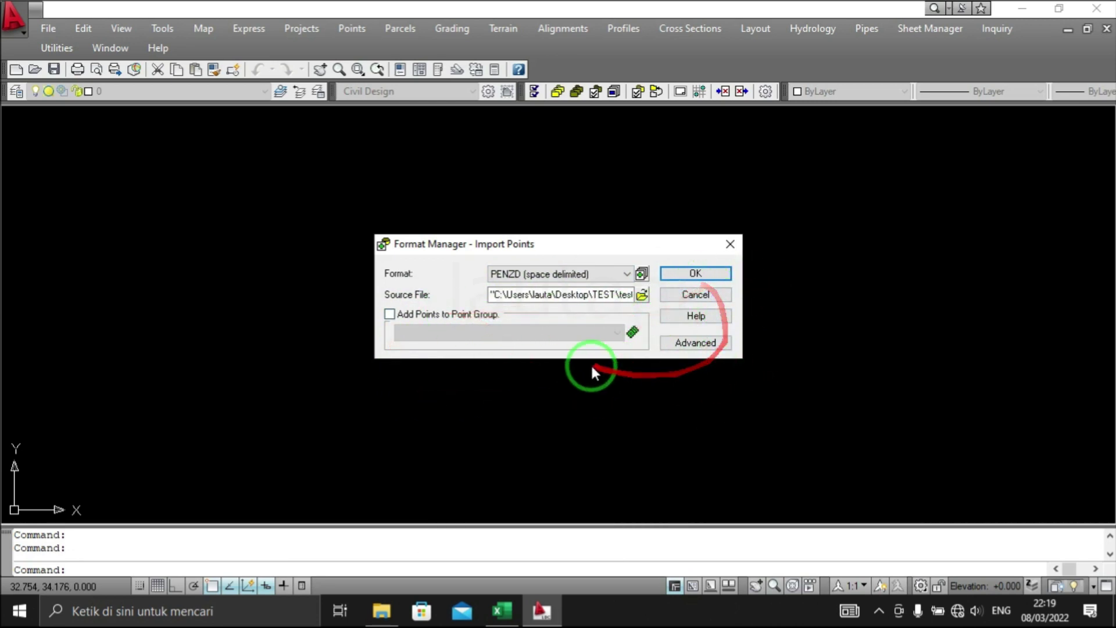
{"action": "left_click", "coordinate": [679, 278]}
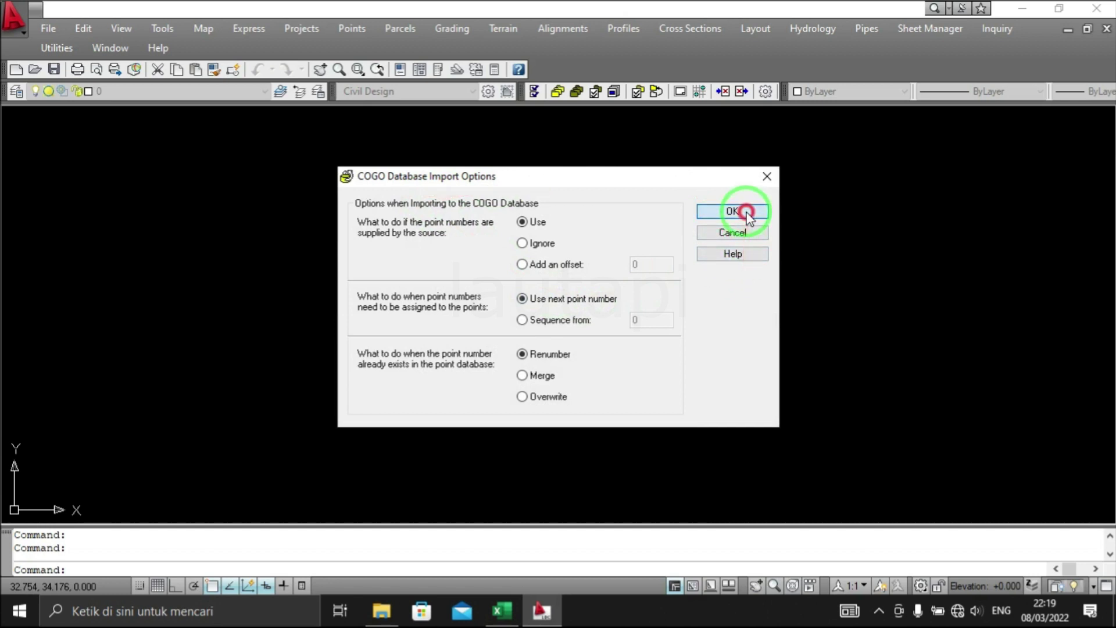
{"action": "left_click", "coordinate": [747, 214]}
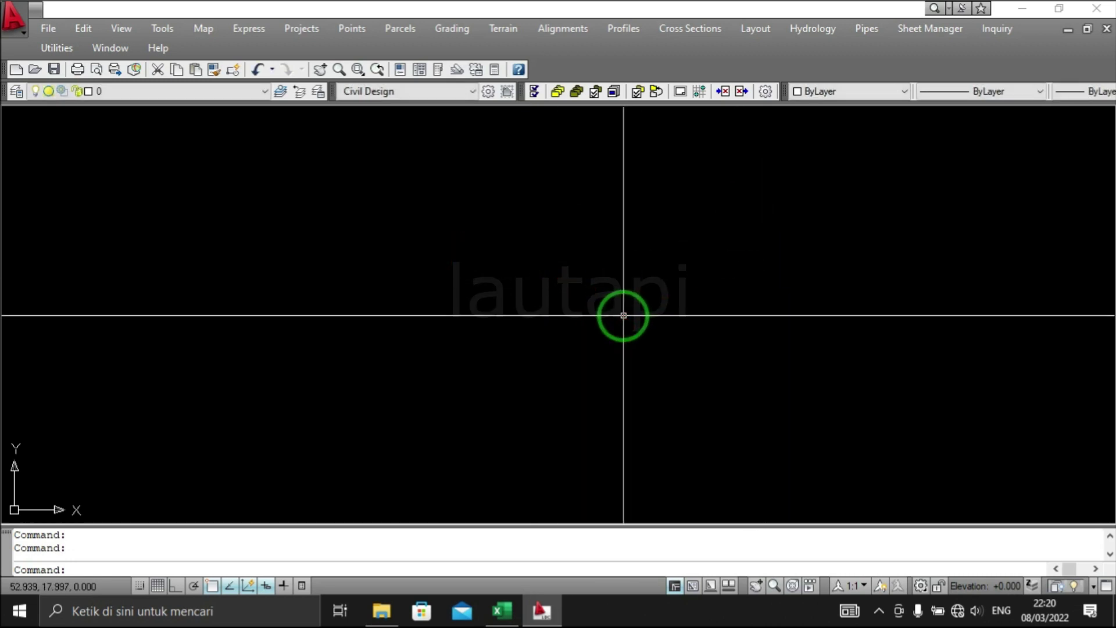
Zoom to extents and pan around to inspect the imported survey points and labels.
{"action": "scroll", "coordinate": [623, 315], "scroll_direction": "down", "scroll_amount": 5}
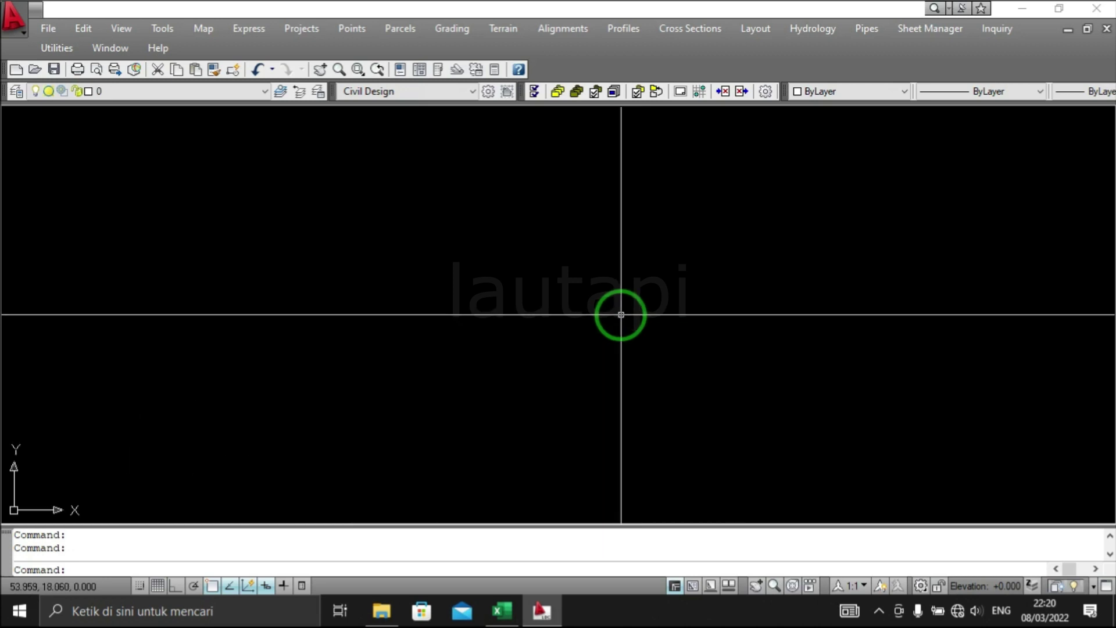
{"action": "scroll", "coordinate": [628, 308], "scroll_direction": "down", "scroll_amount": 3}
{"action": "mouse_move", "coordinate": [718, 281]}
{"action": "middle_mouse_down"}
{"action": "mouse_move", "coordinate": [504, 317]}
{"action": "mouse_move", "coordinate": [558, 310]}
{"action": "middle_mouse_up"}
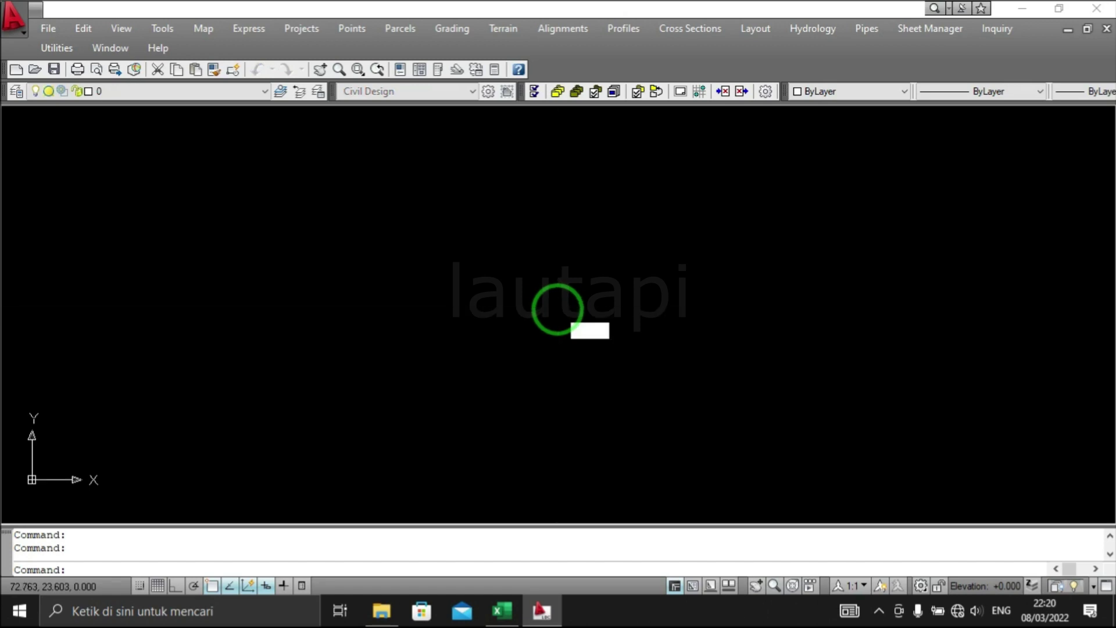
{"action": "middle_click", "coordinate": [557, 310]}
{"action": "scroll", "coordinate": [654, 336], "scroll_direction": "up", "scroll_amount": 4}
{"action": "scroll", "coordinate": [646, 328], "scroll_direction": "up", "scroll_amount": 3}
{"action": "scroll", "coordinate": [631, 303], "scroll_direction": "up", "scroll_amount": 3}
{"action": "middle_click_drag", "start_coordinate": [628, 295], "coordinate": [689, 328]}
{"action": "scroll", "coordinate": [689, 328], "scroll_direction": "down", "scroll_amount": 3}
{"action": "scroll", "coordinate": [639, 314], "scroll_direction": "down", "scroll_amount": 2}
{"action": "scroll", "coordinate": [536, 294], "scroll_direction": "down", "scroll_amount": 1}
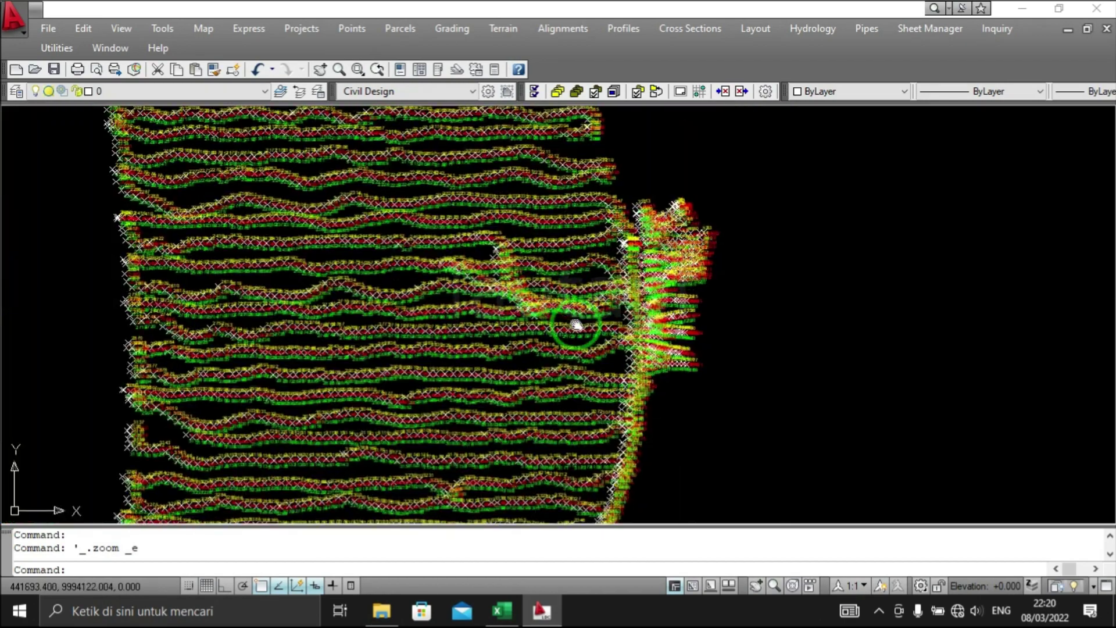
{"action": "middle_click_drag", "start_coordinate": [576, 324], "coordinate": [712, 386]}
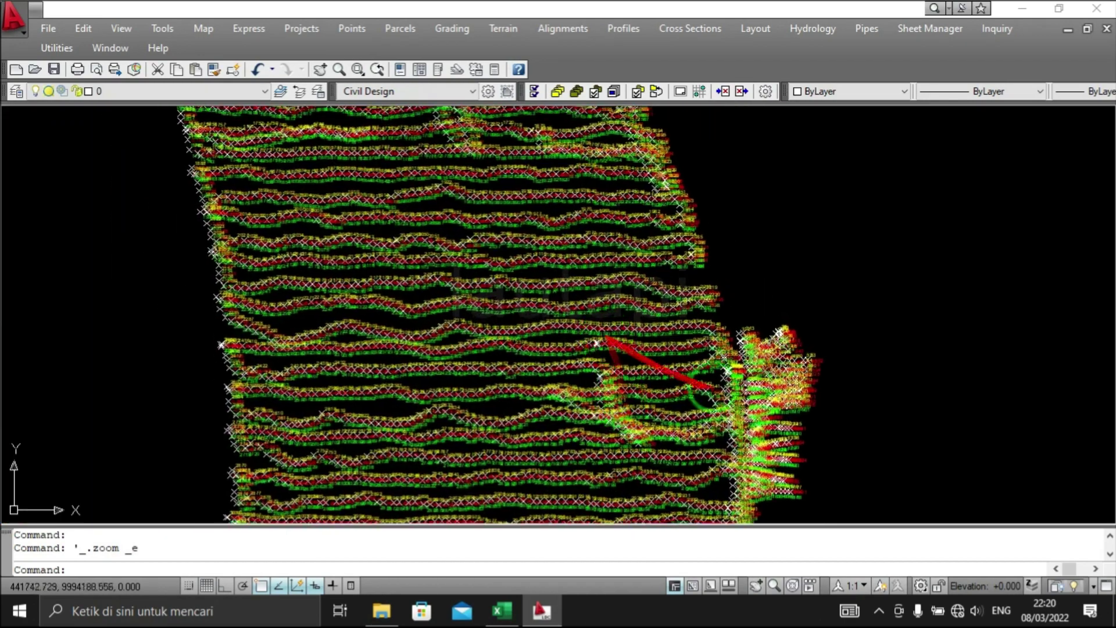
{"action": "scroll", "coordinate": [771, 402], "scroll_direction": "up", "scroll_amount": 2}
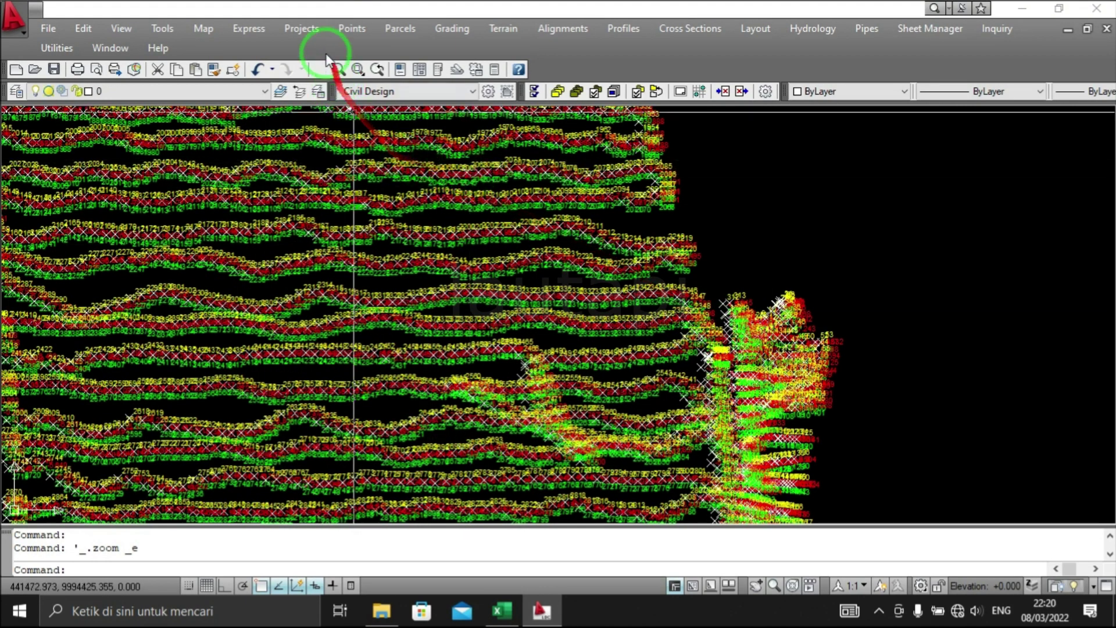
Give all points text size 1 and size-1 markers with a superimposed circle.
{"action": "left_click", "coordinate": [340, 30]}
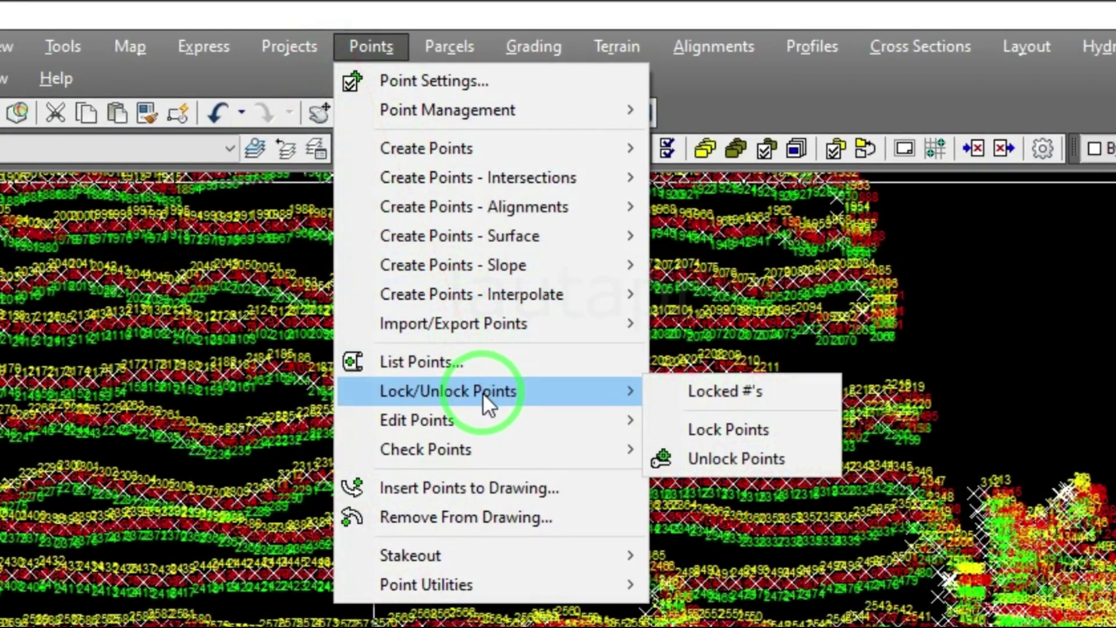
{"action": "mouse_move", "coordinate": [417, 420]}
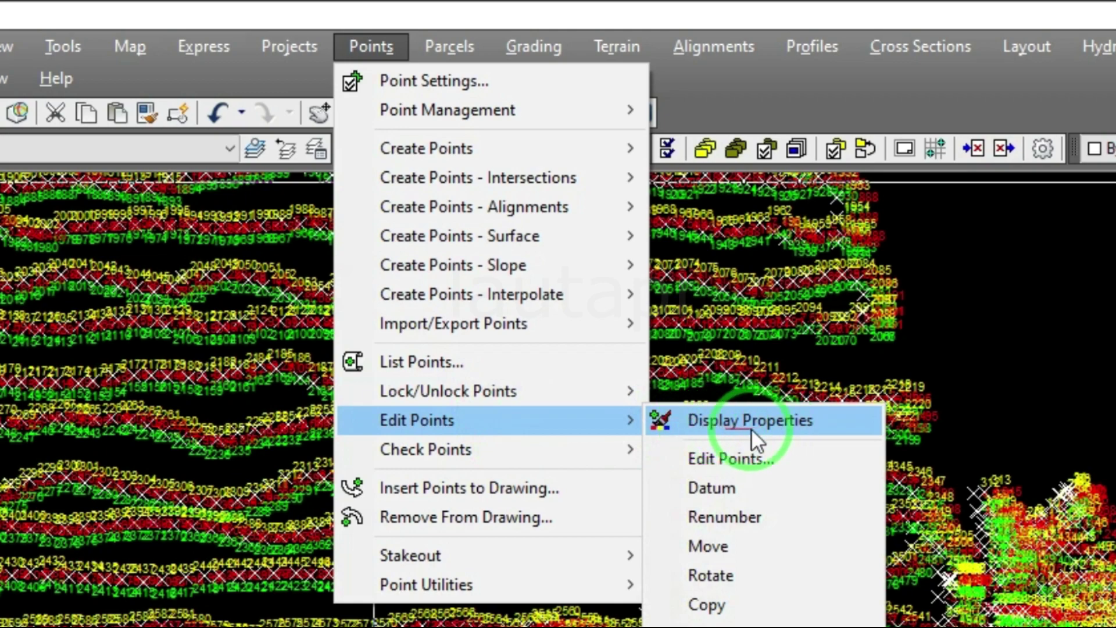
{"action": "left_click", "coordinate": [758, 429]}
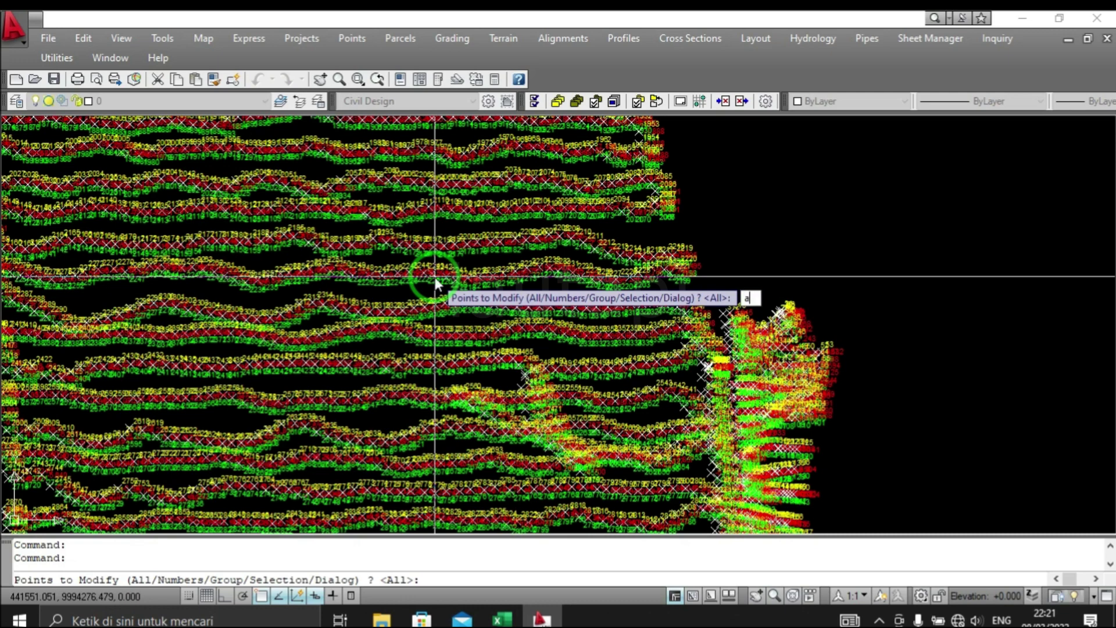
{"action": "key", "text": "Return"}
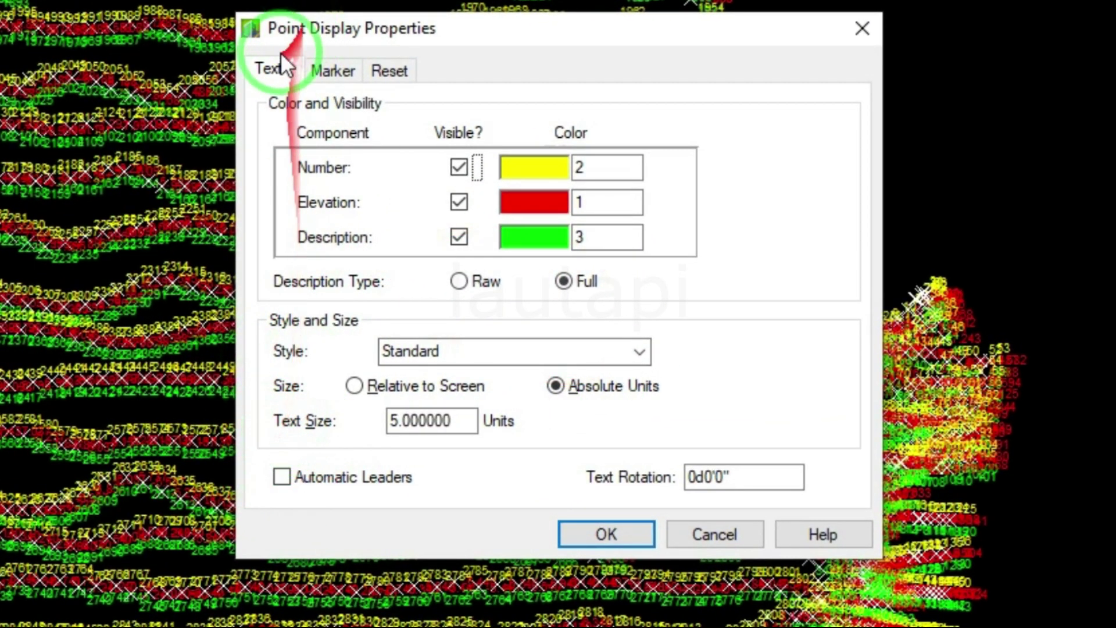
{"action": "left_click", "coordinate": [274, 67]}
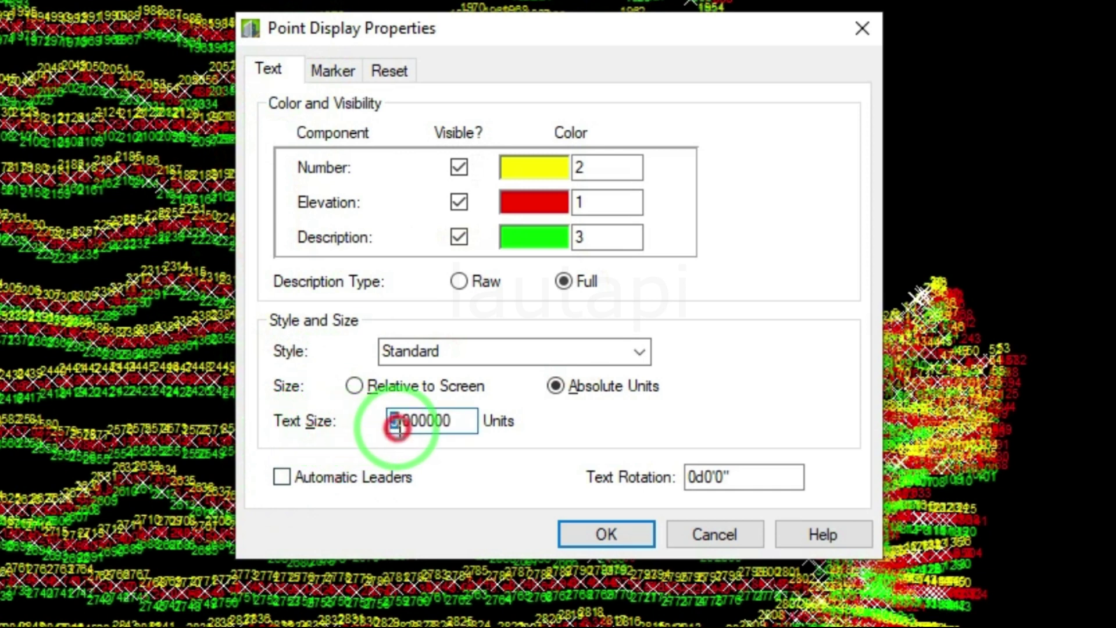
{"action": "type", "text": "1."}
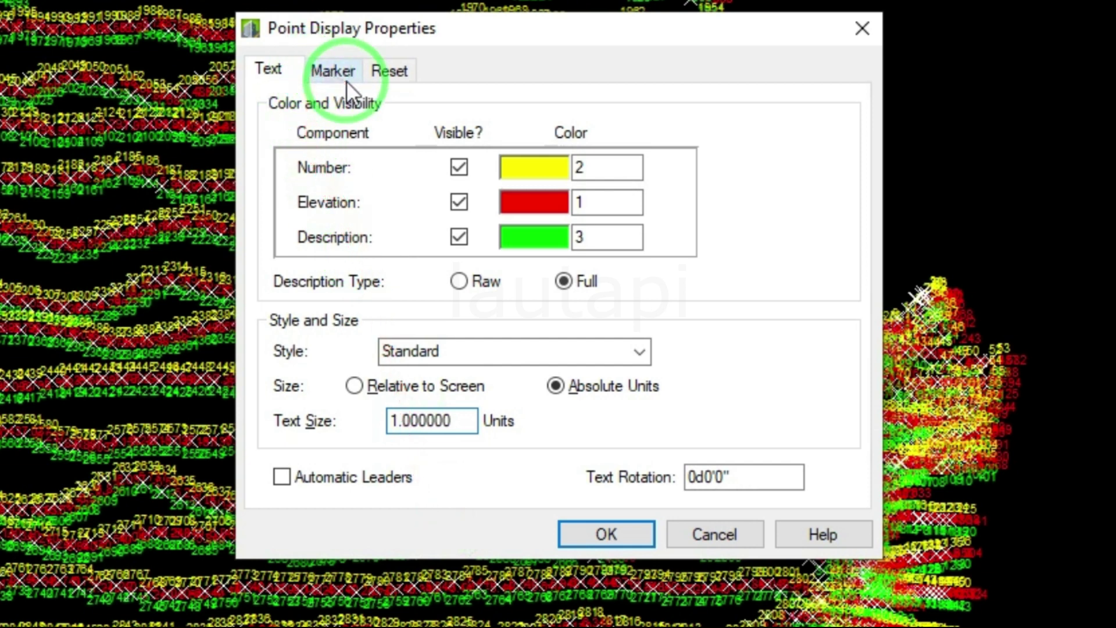
{"action": "left_click", "coordinate": [344, 75]}
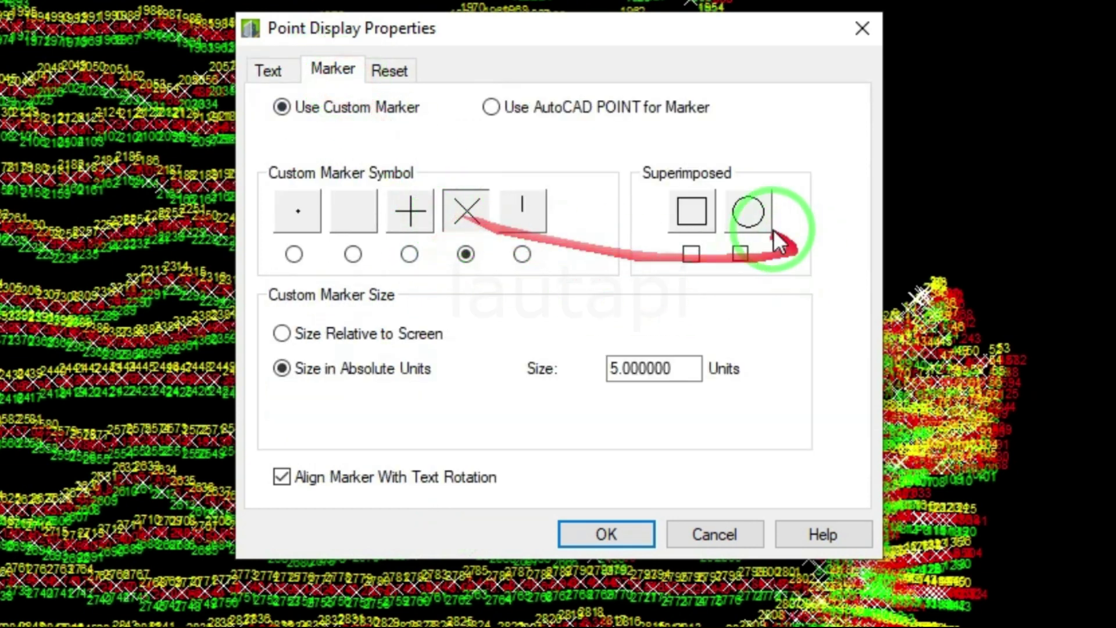
{"action": "left_click", "coordinate": [749, 214]}
{"action": "left_click_drag", "start_coordinate": [609, 369], "coordinate": [619, 371]}
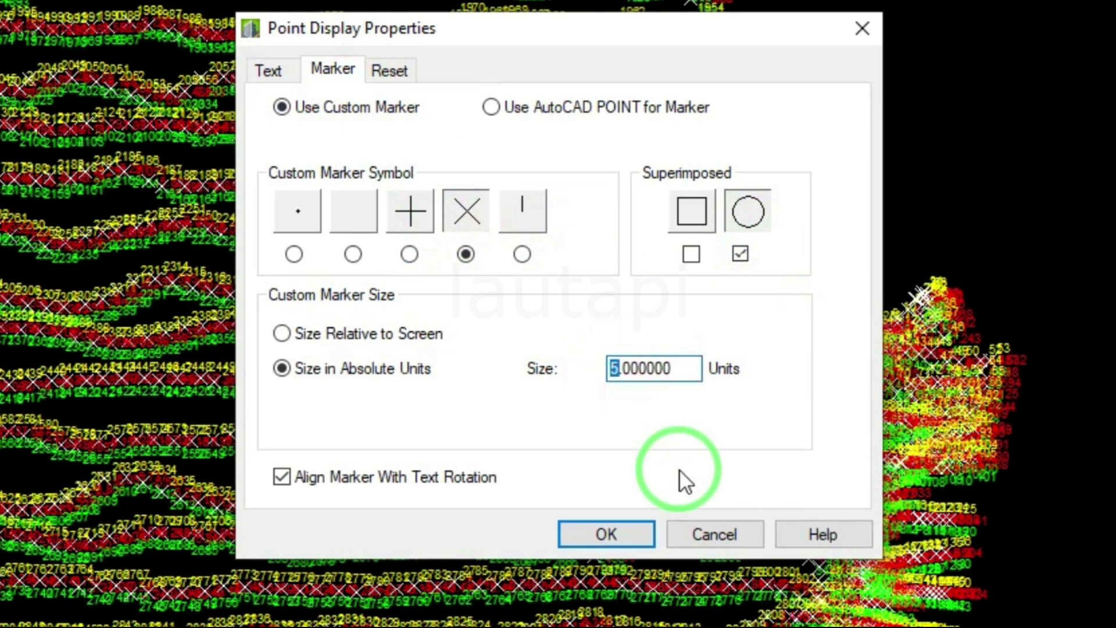
{"action": "type", "text": "1"}
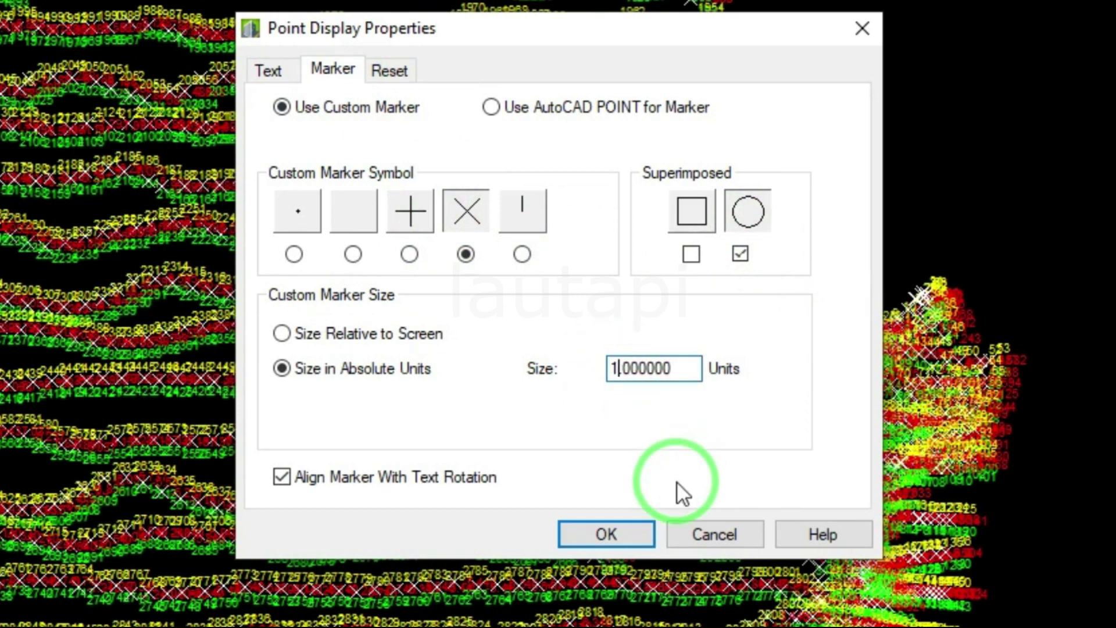
{"action": "left_click", "coordinate": [606, 535]}
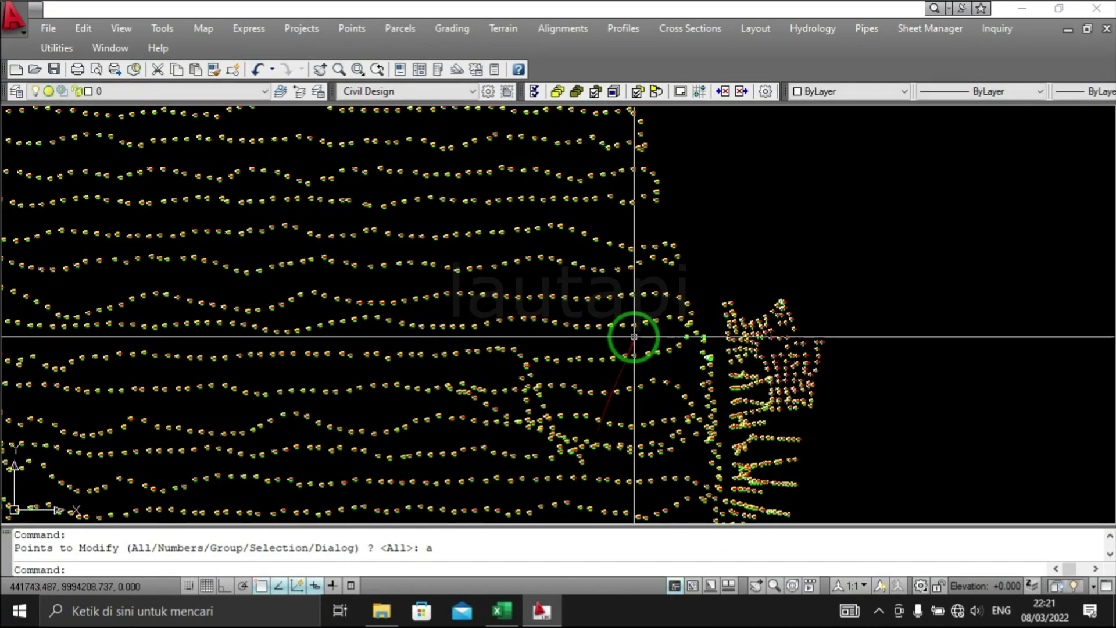
{"action": "scroll", "coordinate": [635, 349], "scroll_direction": "down", "scroll_amount": 4}
{"action": "scroll", "coordinate": [635, 349], "scroll_direction": "up", "scroll_amount": 2}
{"action": "scroll", "coordinate": [633, 386], "scroll_direction": "up", "scroll_amount": 2}
{"action": "scroll", "coordinate": [731, 304], "scroll_direction": "up", "scroll_amount": 2}
{"action": "scroll", "coordinate": [694, 374], "scroll_direction": "up", "scroll_amount": 1}
{"action": "scroll", "coordinate": [777, 295], "scroll_direction": "up", "scroll_amount": 2}
{"action": "middle_click_drag", "start_coordinate": [723, 249], "coordinate": [692, 449]}
{"action": "scroll", "coordinate": [698, 242], "scroll_direction": "down", "scroll_amount": 1}
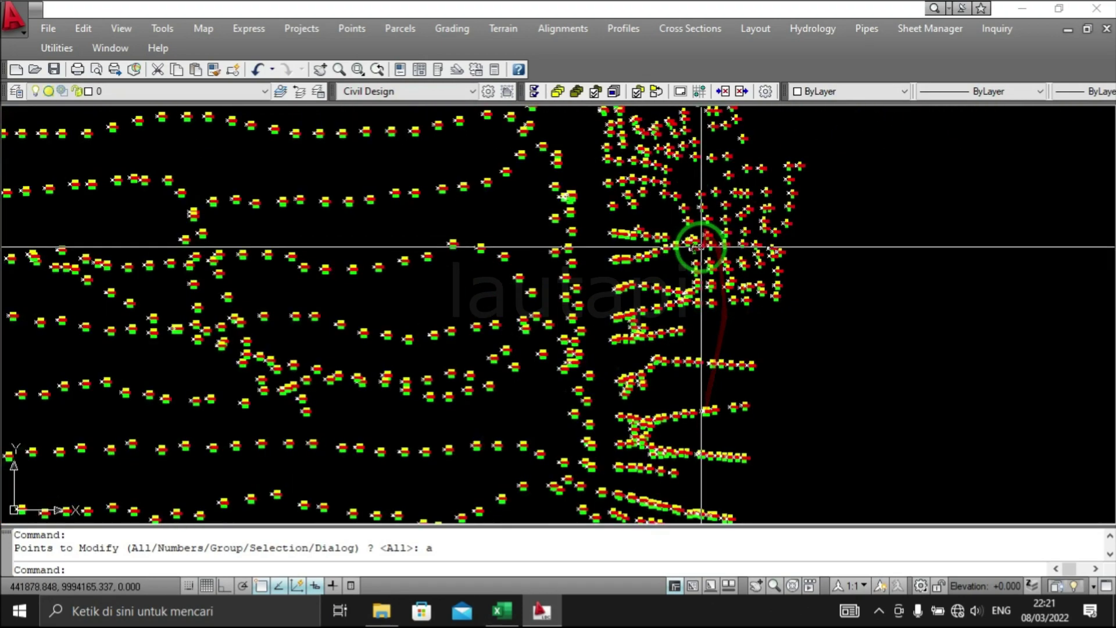
{"action": "scroll", "coordinate": [738, 229], "scroll_direction": "down", "scroll_amount": 2}
{"action": "scroll", "coordinate": [706, 169], "scroll_direction": "down", "scroll_amount": 2}
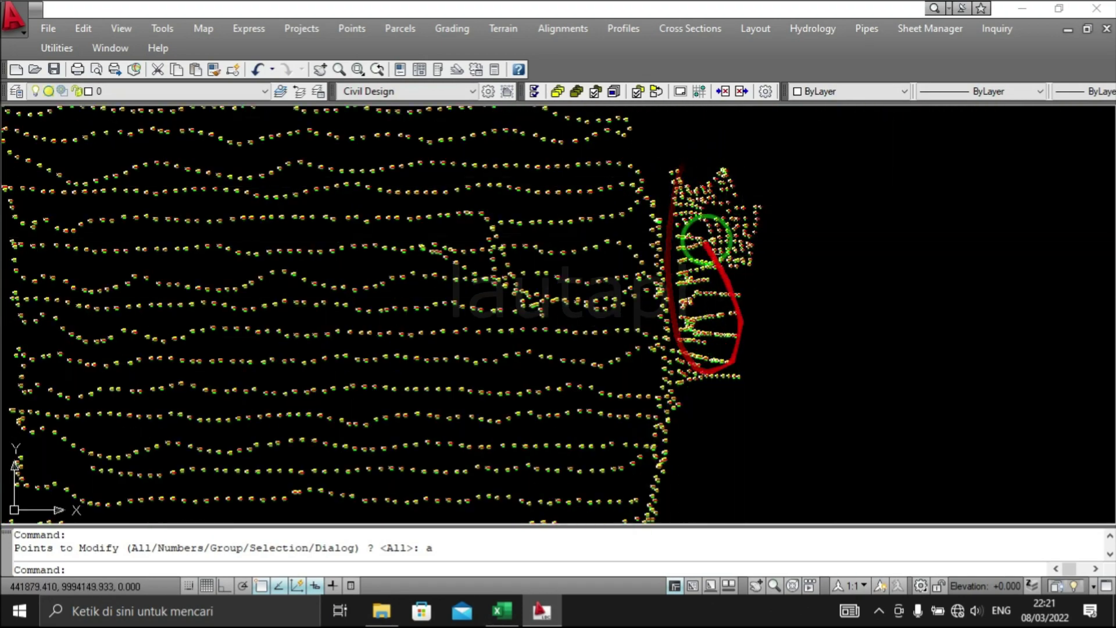
{"action": "scroll", "coordinate": [659, 254], "scroll_direction": "down", "scroll_amount": 3}
{"action": "scroll", "coordinate": [643, 252], "scroll_direction": "up", "scroll_amount": 4}
{"action": "scroll", "coordinate": [656, 265], "scroll_direction": "up", "scroll_amount": 2}
{"action": "scroll", "coordinate": [656, 265], "scroll_direction": "down", "scroll_amount": 2}
{"action": "middle_click_drag", "start_coordinate": [655, 264], "coordinate": [640, 298]}
{"action": "scroll", "coordinate": [834, 186], "scroll_direction": "down", "scroll_amount": 1}
{"action": "scroll", "coordinate": [793, 194], "scroll_direction": "up", "scroll_amount": 3}
{"action": "scroll", "coordinate": [653, 242], "scroll_direction": "down", "scroll_amount": 3}
{"action": "scroll", "coordinate": [551, 274], "scroll_direction": "up", "scroll_amount": 1}
{"action": "scroll", "coordinate": [683, 368], "scroll_direction": "up", "scroll_amount": 5}
{"action": "middle_click_drag", "start_coordinate": [730, 366], "coordinate": [573, 326]}
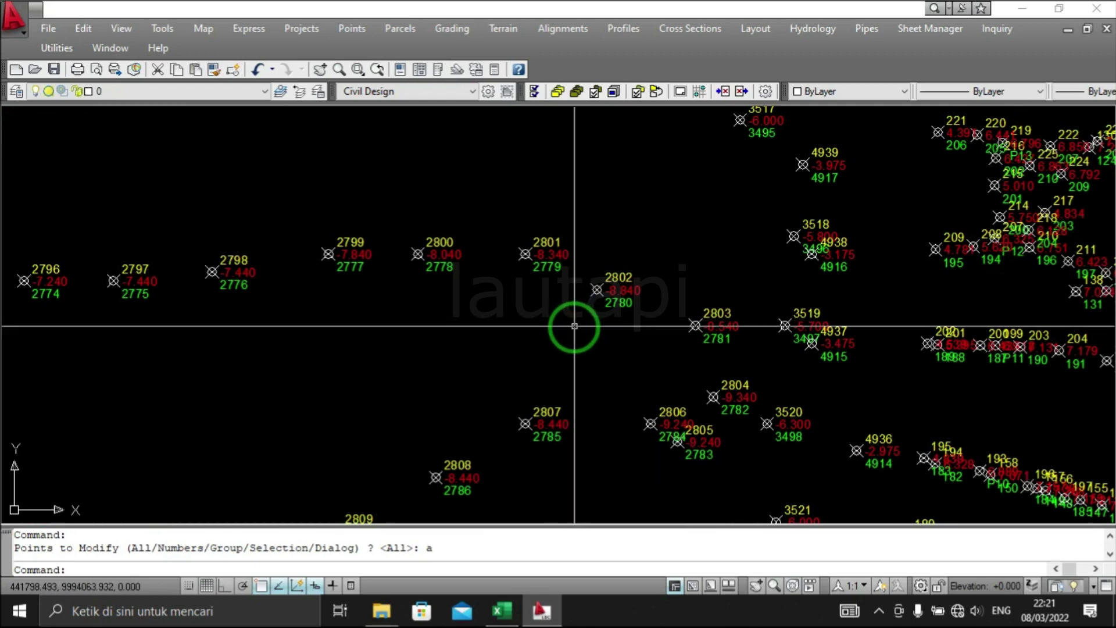
{"action": "scroll", "coordinate": [579, 321], "scroll_direction": "down", "scroll_amount": 5}
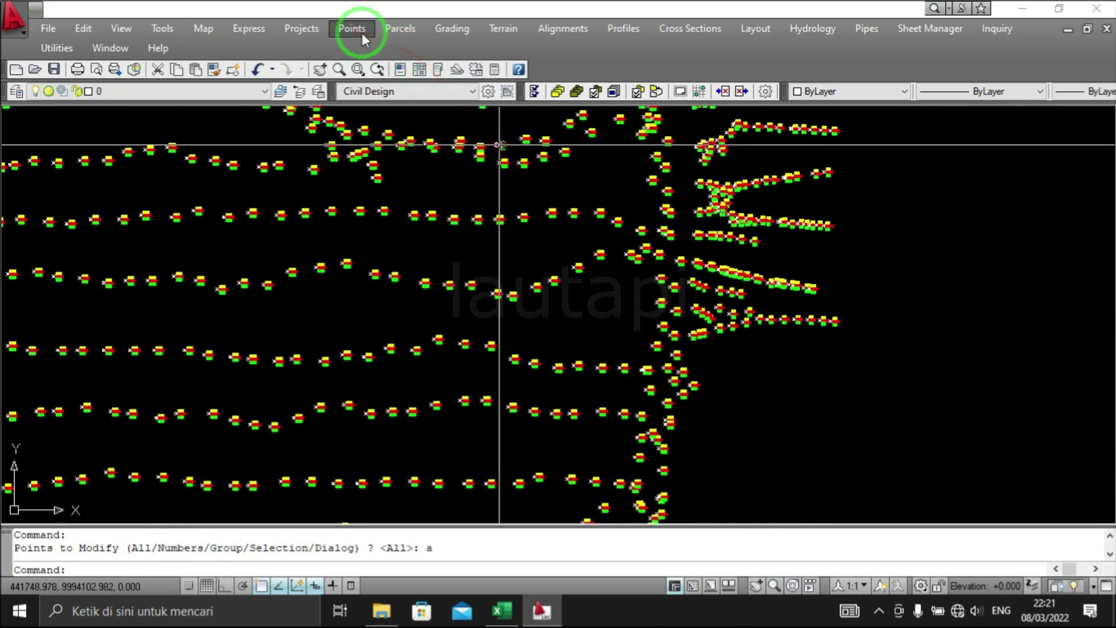
{"action": "scroll", "coordinate": [674, 258], "scroll_direction": "up", "scroll_amount": 4}
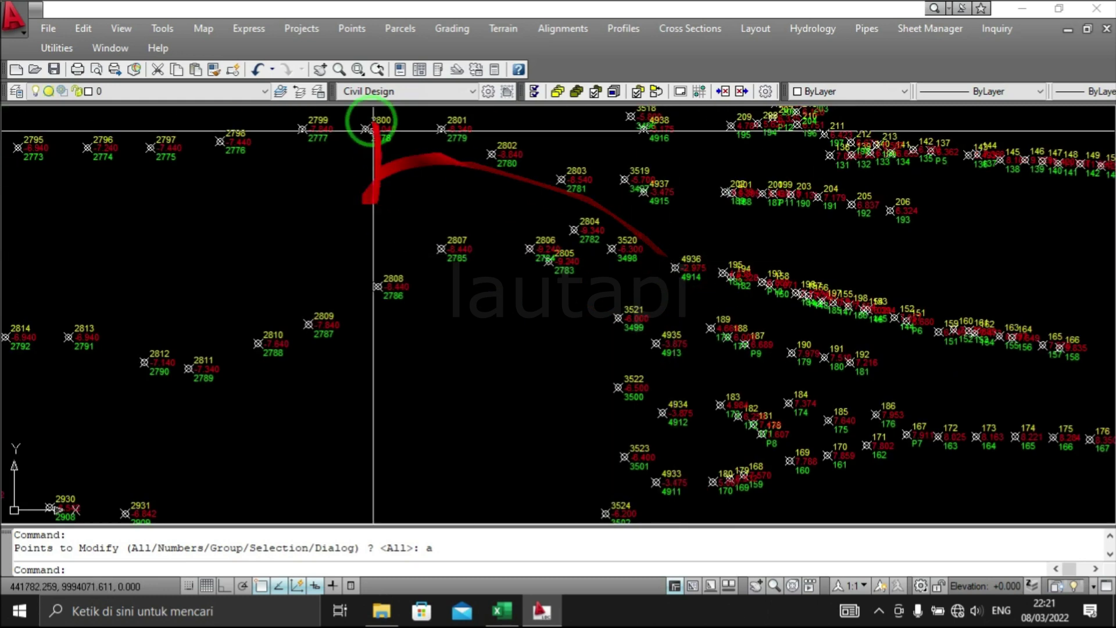
Confirm the display properties for all points, checking the marker settings.
{"action": "left_click", "coordinate": [353, 31]}
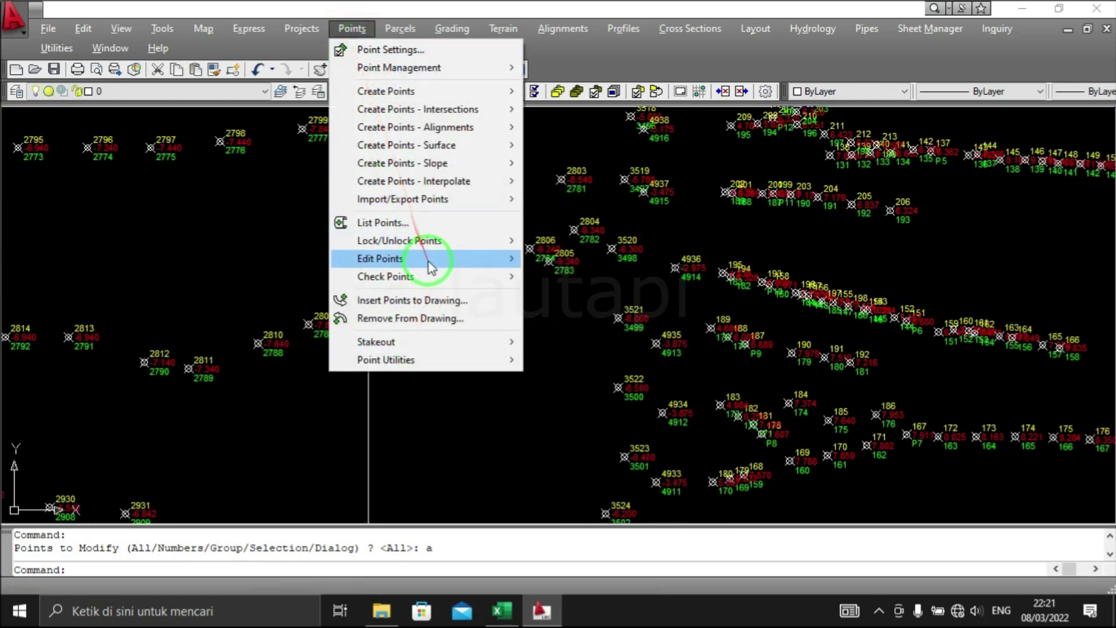
{"action": "mouse_move", "coordinate": [380, 258]}
{"action": "left_click", "coordinate": [538, 259]}
{"action": "type", "text": "a"}
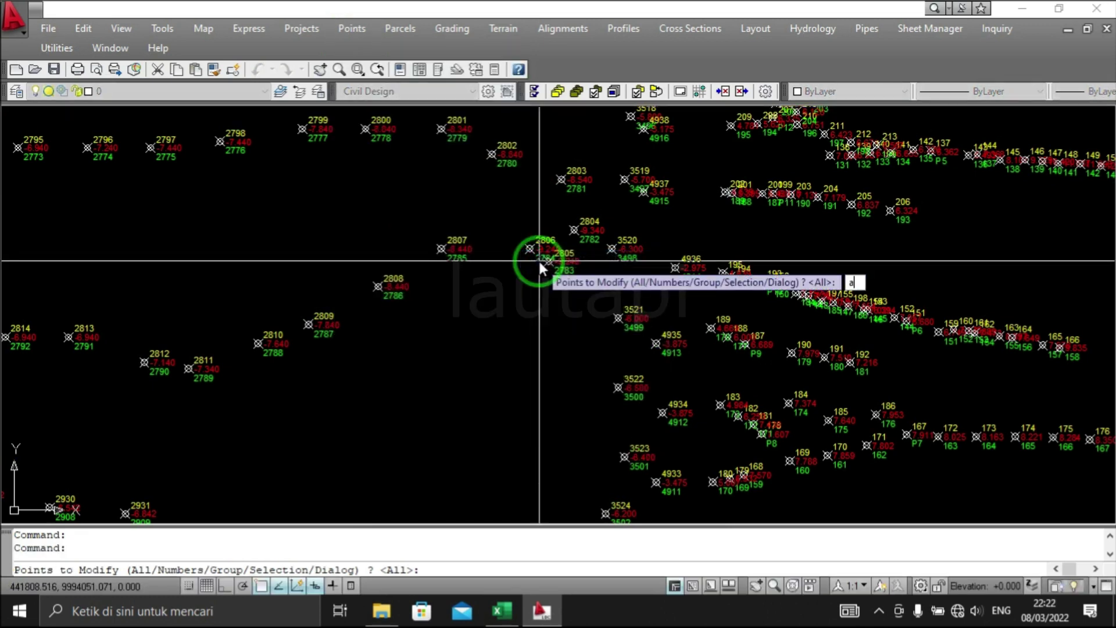
{"action": "key", "text": "Return"}
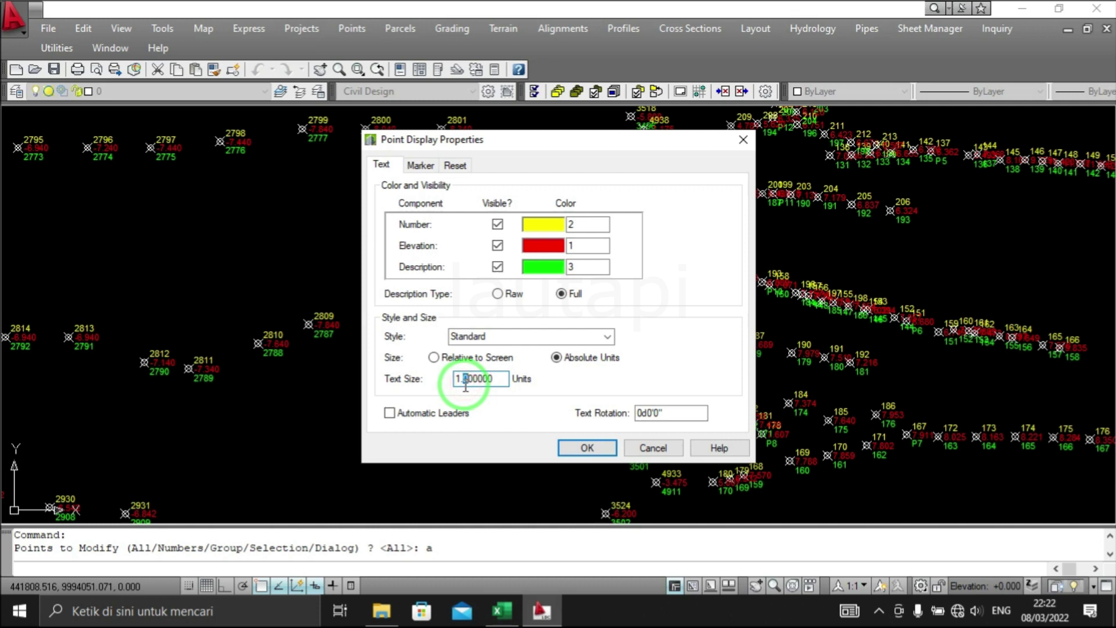
{"action": "left_click", "coordinate": [418, 166]}
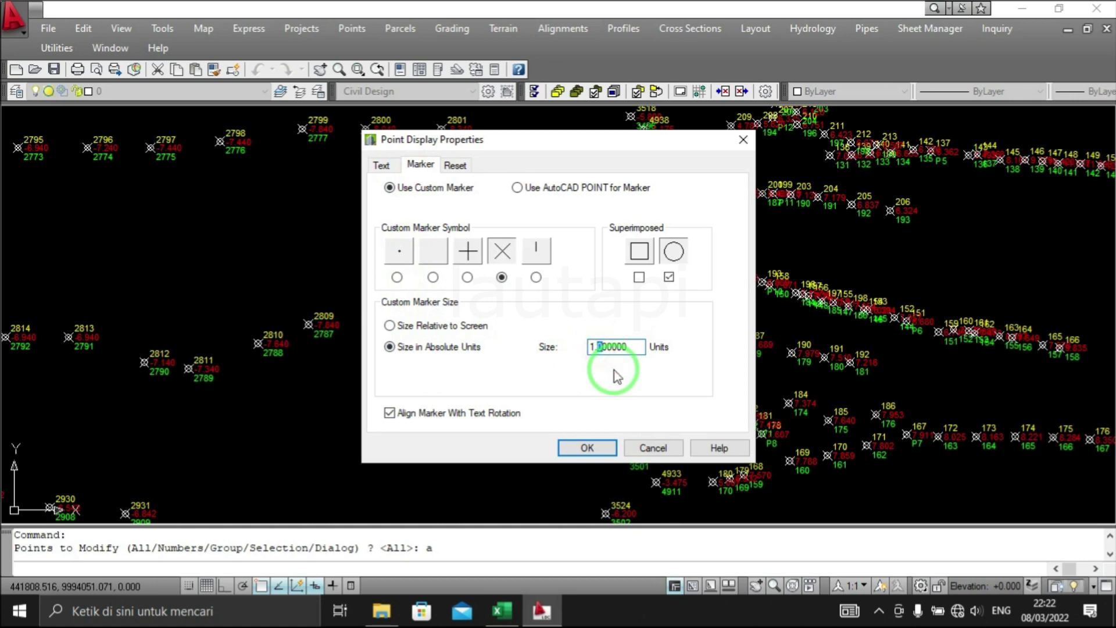
{"action": "left_click", "coordinate": [590, 446]}
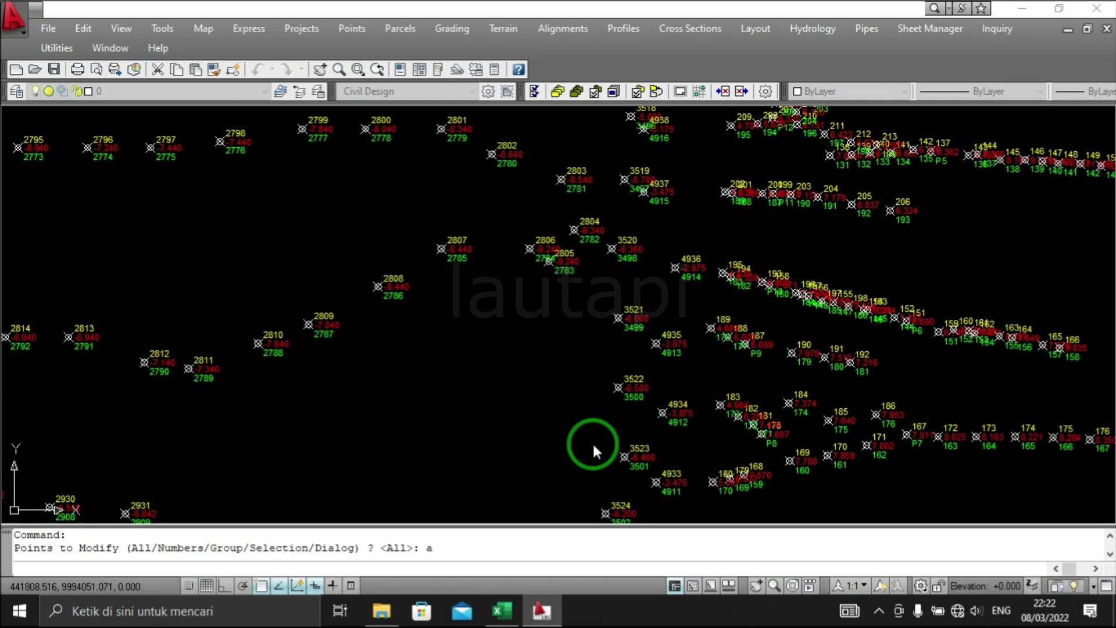
Zoom and pan over the labelled survey points, then bring up the Terrain menu.
{"action": "scroll", "coordinate": [623, 319], "scroll_direction": "down", "scroll_amount": 5}
{"action": "scroll", "coordinate": [364, 291], "scroll_direction": "down", "scroll_amount": 2}
{"action": "middle_click_drag", "start_coordinate": [363, 290], "coordinate": [541, 343]}
{"action": "scroll", "coordinate": [630, 319], "scroll_direction": "down", "scroll_amount": 3}
{"action": "scroll", "coordinate": [630, 312], "scroll_direction": "up", "scroll_amount": 5}
{"action": "scroll", "coordinate": [407, 338], "scroll_direction": "up", "scroll_amount": 3}
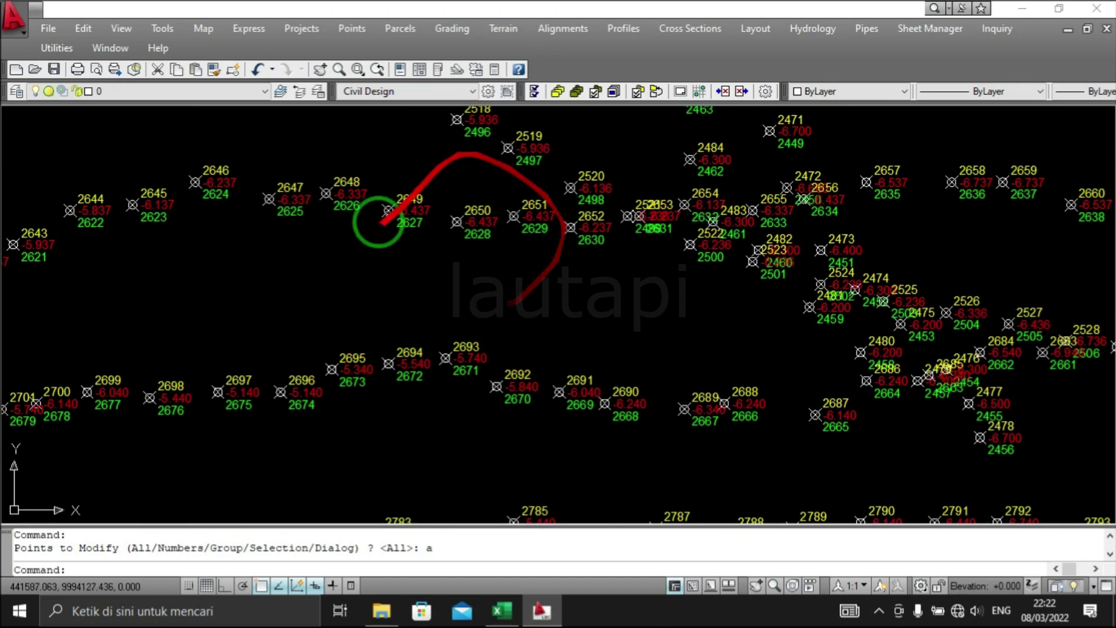
{"action": "scroll", "coordinate": [416, 199], "scroll_direction": "down", "scroll_amount": 5}
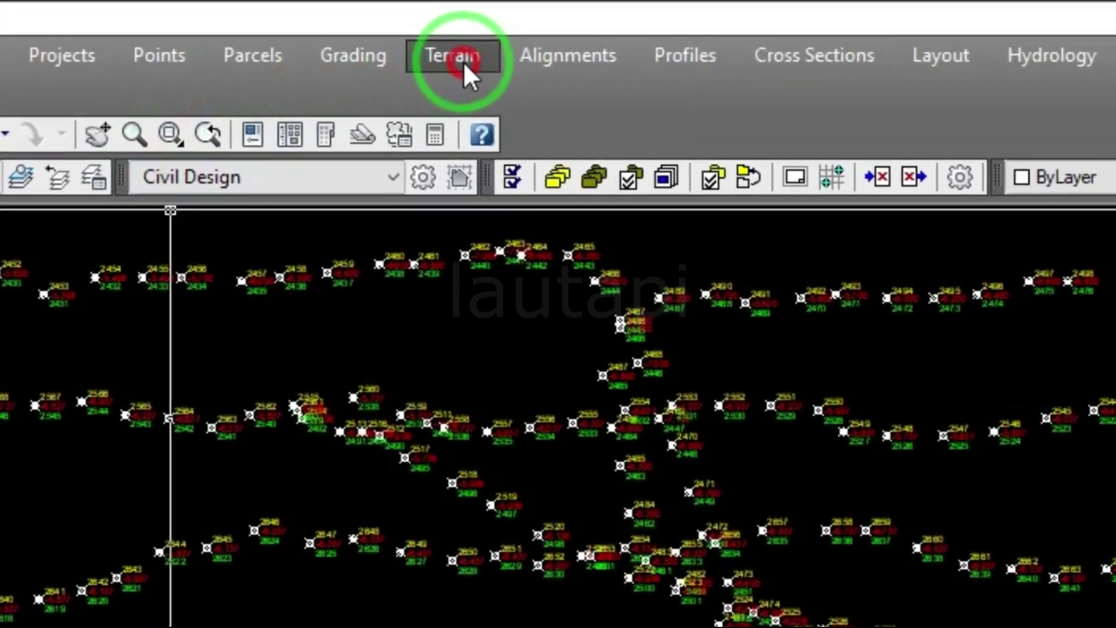
{"action": "left_click", "coordinate": [486, 46]}
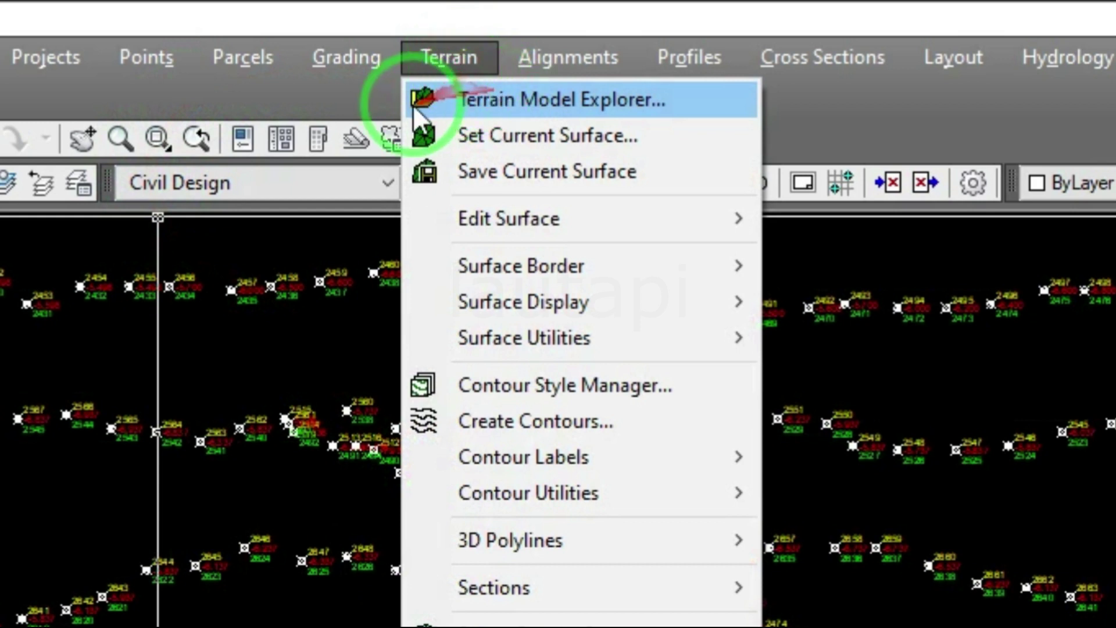
Create a new surface, Surface1, in Terrain Model Explorer.
{"action": "left_click", "coordinate": [620, 108]}
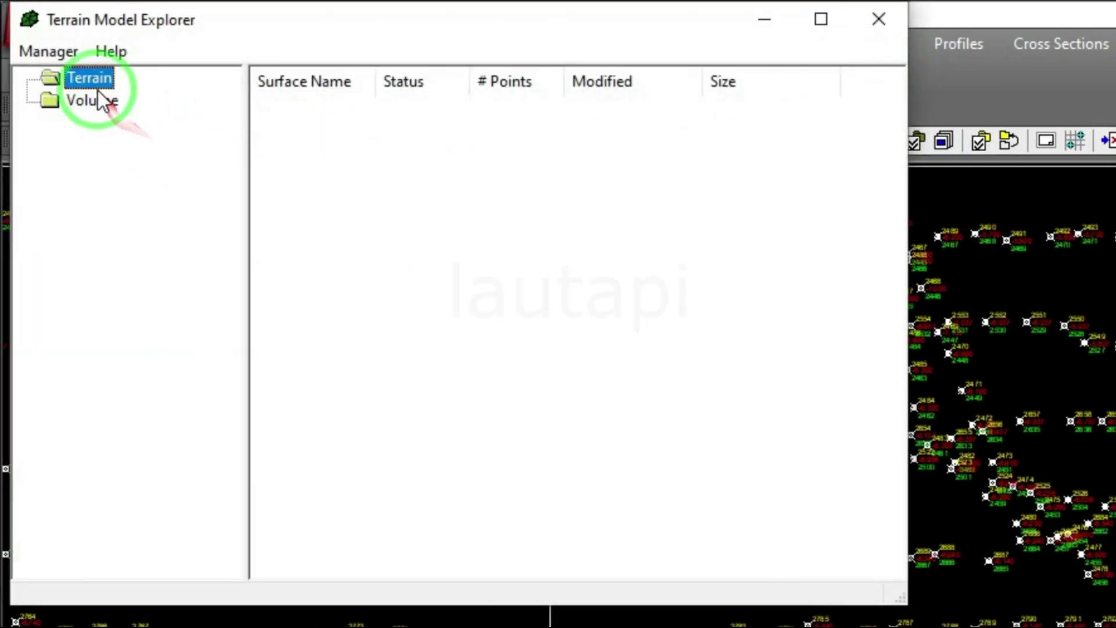
{"action": "right_click", "coordinate": [102, 82]}
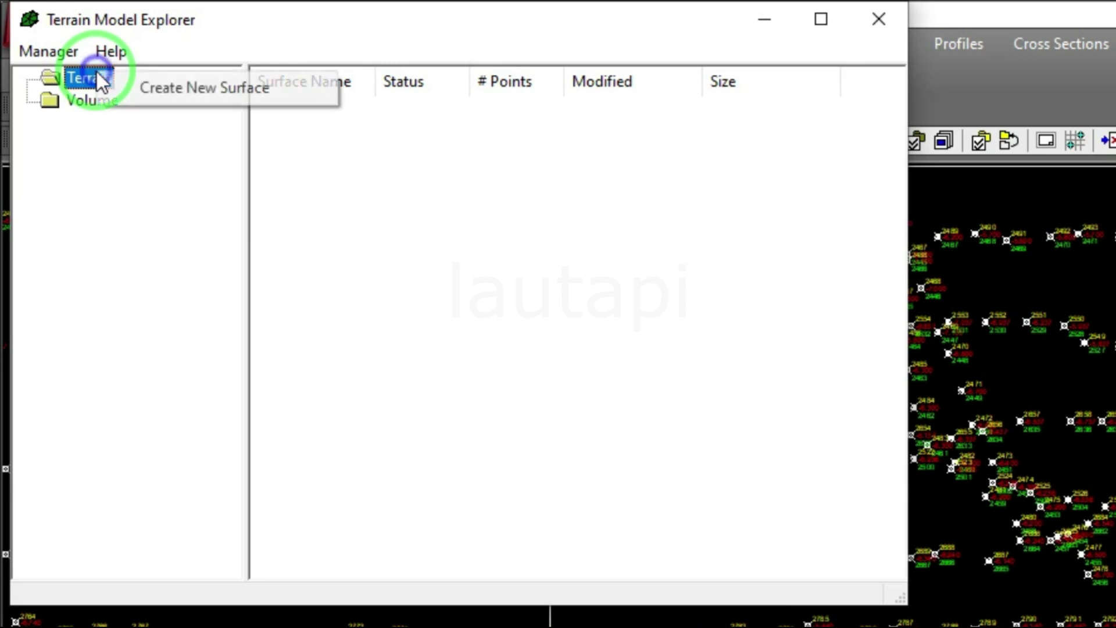
{"action": "left_click", "coordinate": [286, 88]}
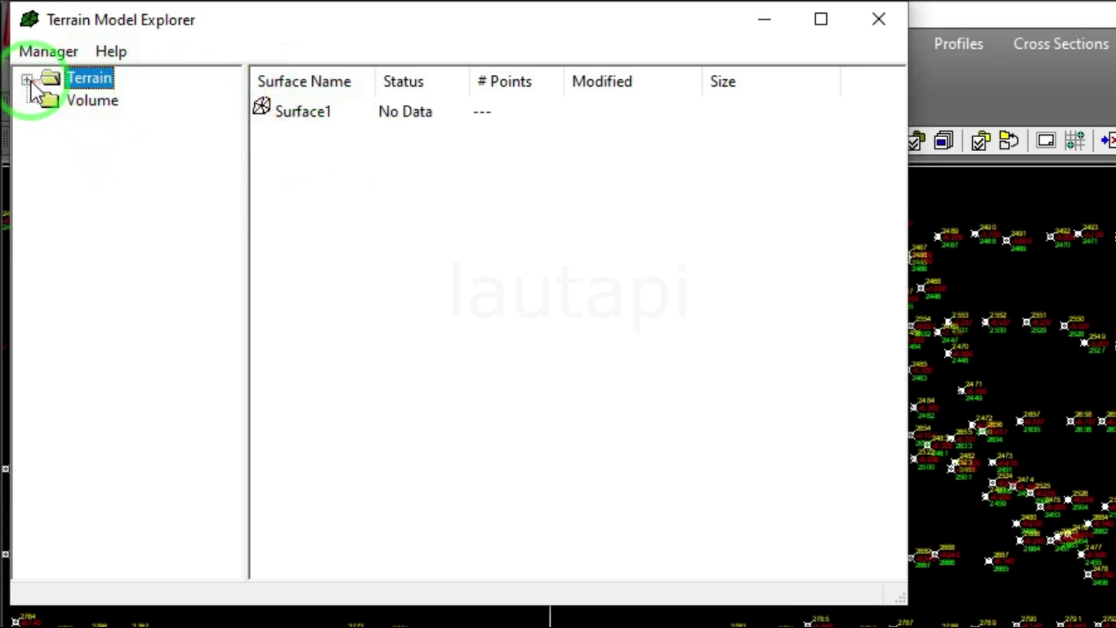
Begin adding points from AutoCAD objects to Surface1's TIN Data point files.
{"action": "left_click", "coordinate": [27, 79]}
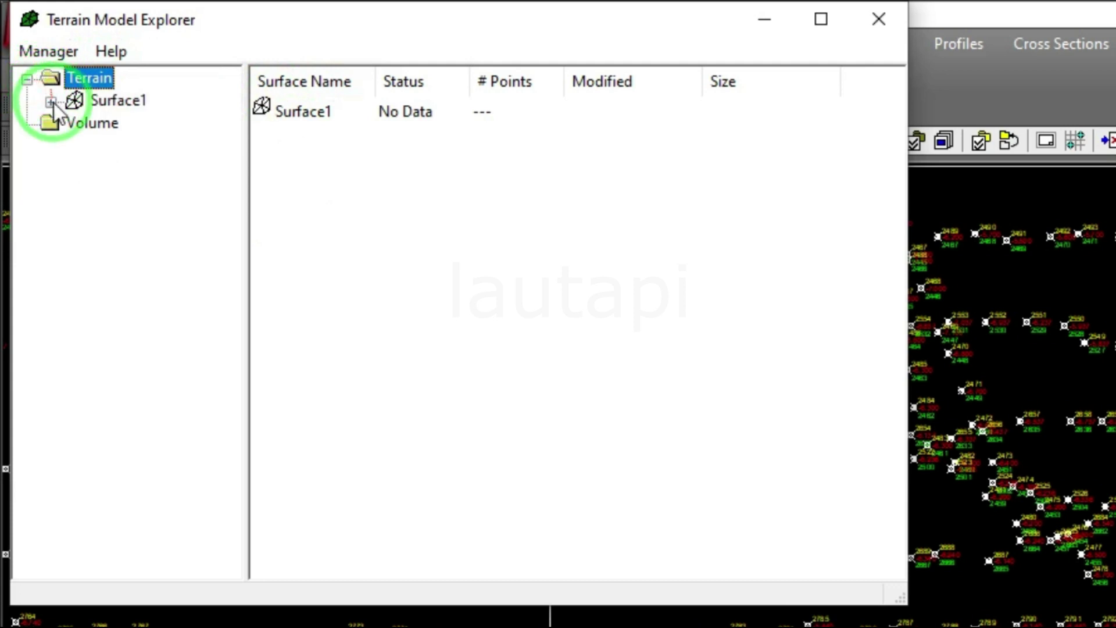
{"action": "left_click", "coordinate": [52, 102]}
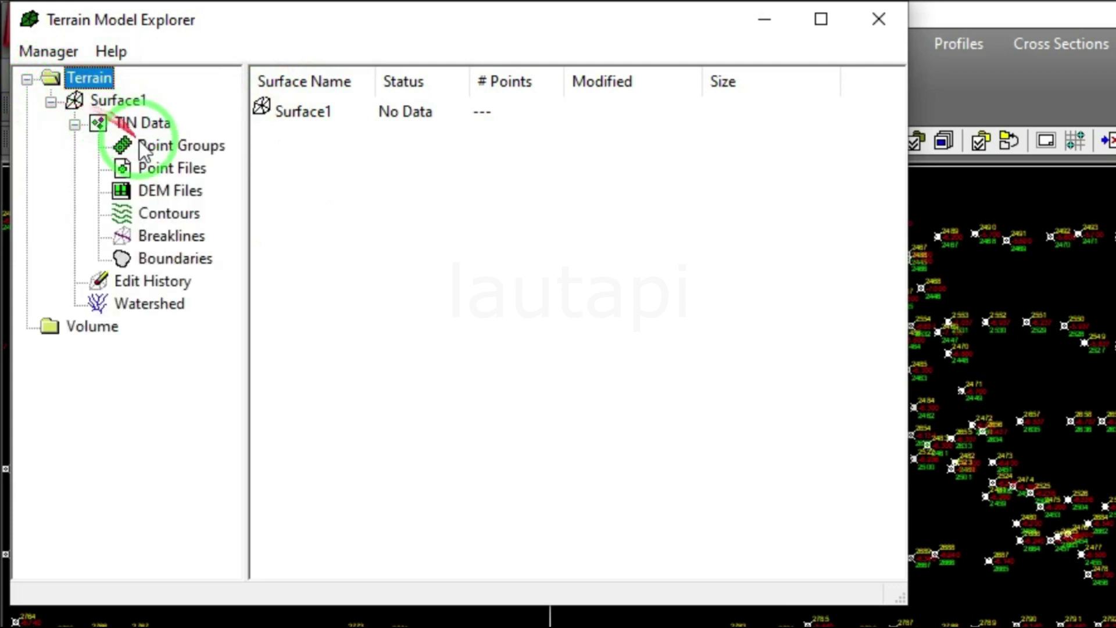
{"action": "left_click", "coordinate": [161, 168]}
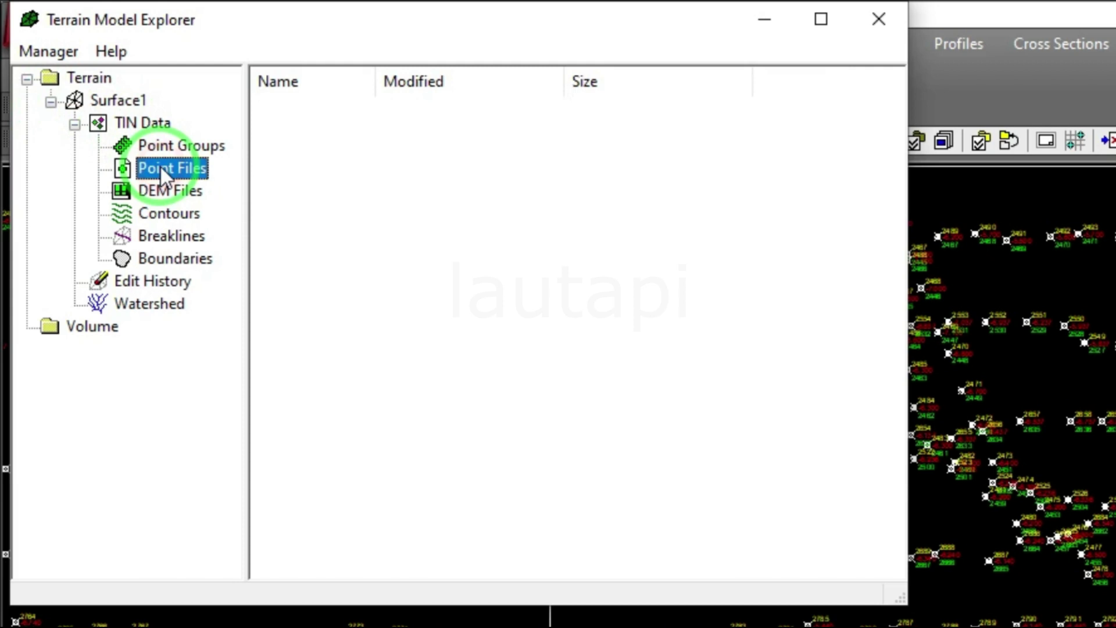
{"action": "right_click", "coordinate": [166, 169]}
{"action": "mouse_move", "coordinate": [324, 212]}
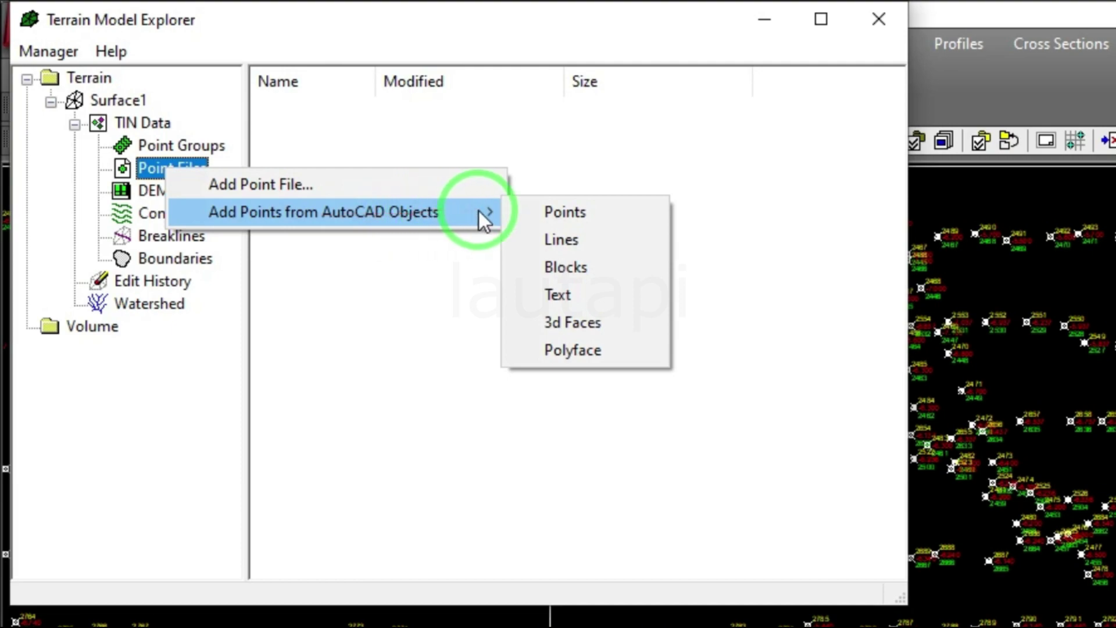
{"action": "left_click", "coordinate": [535, 212]}
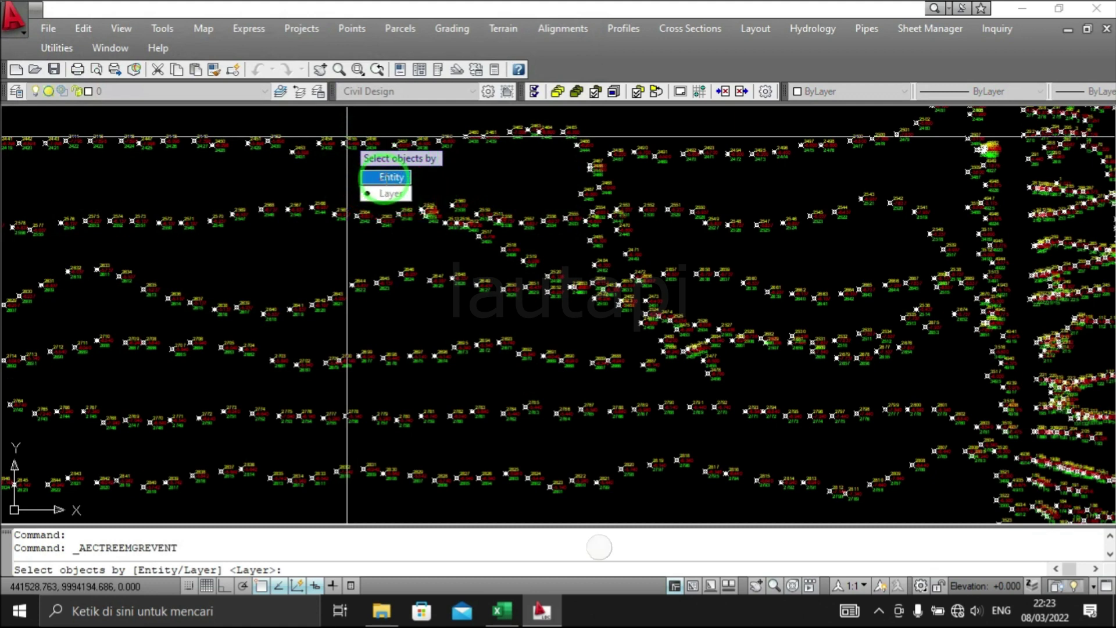
Window-select all 4952 drawing points into Surface1 as point file Surface1pnt.txt.
{"action": "left_click", "coordinate": [383, 186]}
{"action": "scroll", "coordinate": [374, 206], "scroll_direction": "down", "scroll_amount": 10}
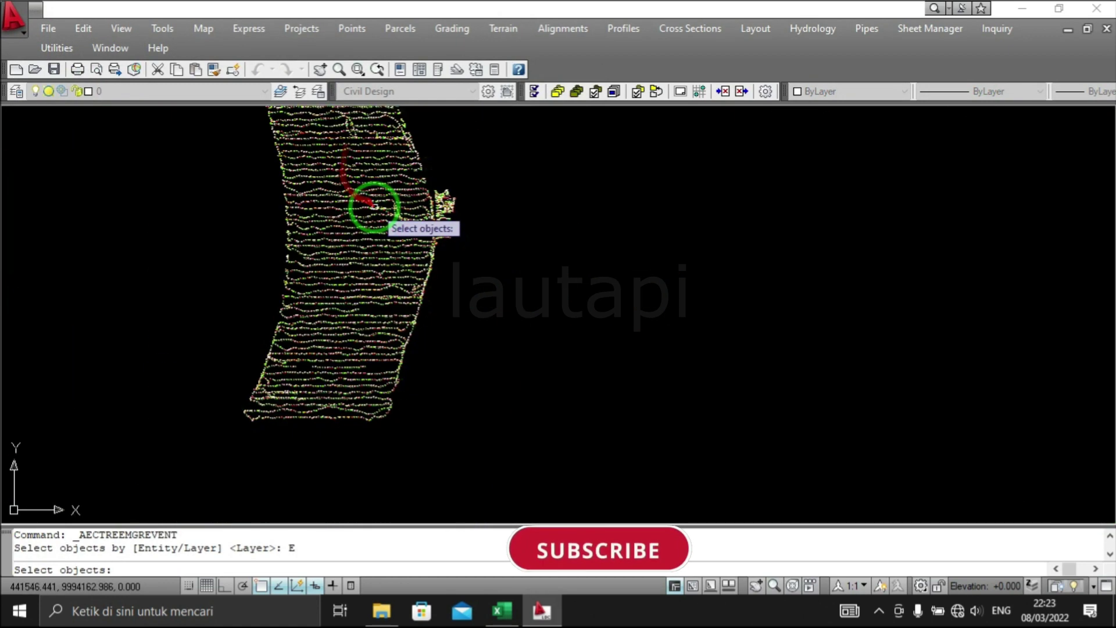
{"action": "scroll", "coordinate": [375, 206], "scroll_direction": "down", "scroll_amount": 5}
{"action": "scroll", "coordinate": [572, 330], "scroll_direction": "up", "scroll_amount": 3}
{"action": "scroll", "coordinate": [556, 292], "scroll_direction": "up", "scroll_amount": 2}
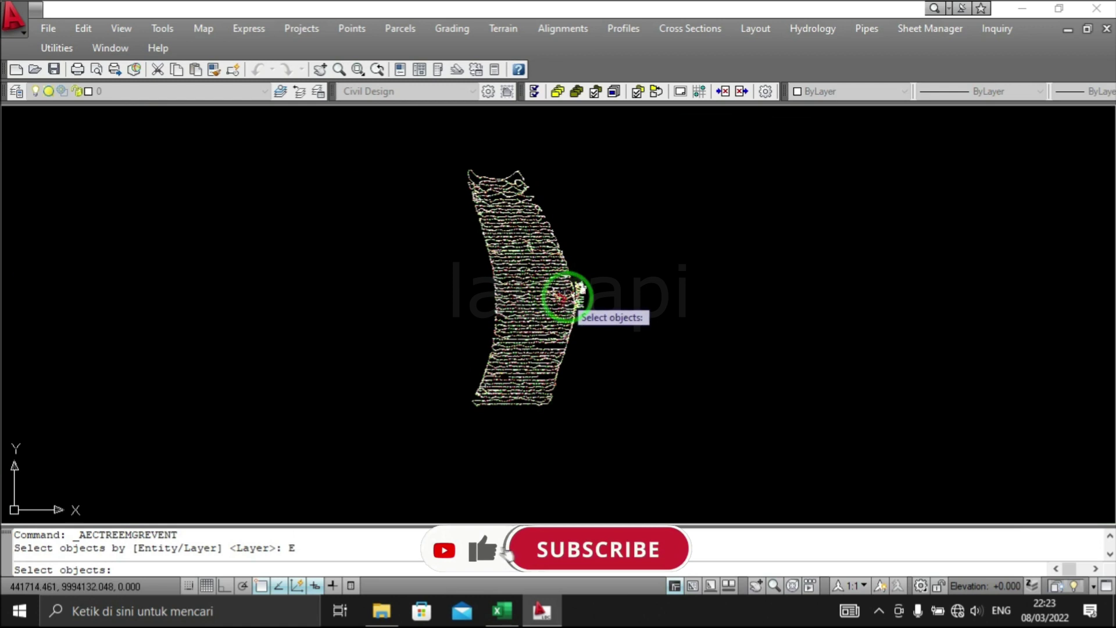
{"action": "middle_click_drag", "start_coordinate": [557, 292], "coordinate": [451, 320]}
{"action": "left_click", "coordinate": [561, 461]}
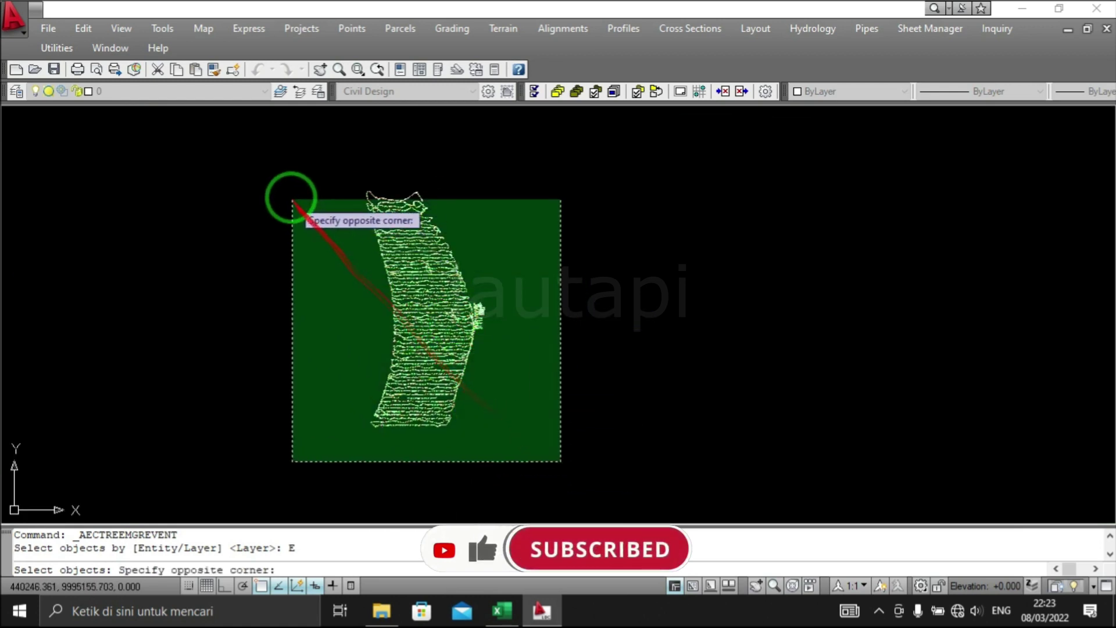
{"action": "left_click", "coordinate": [273, 172]}
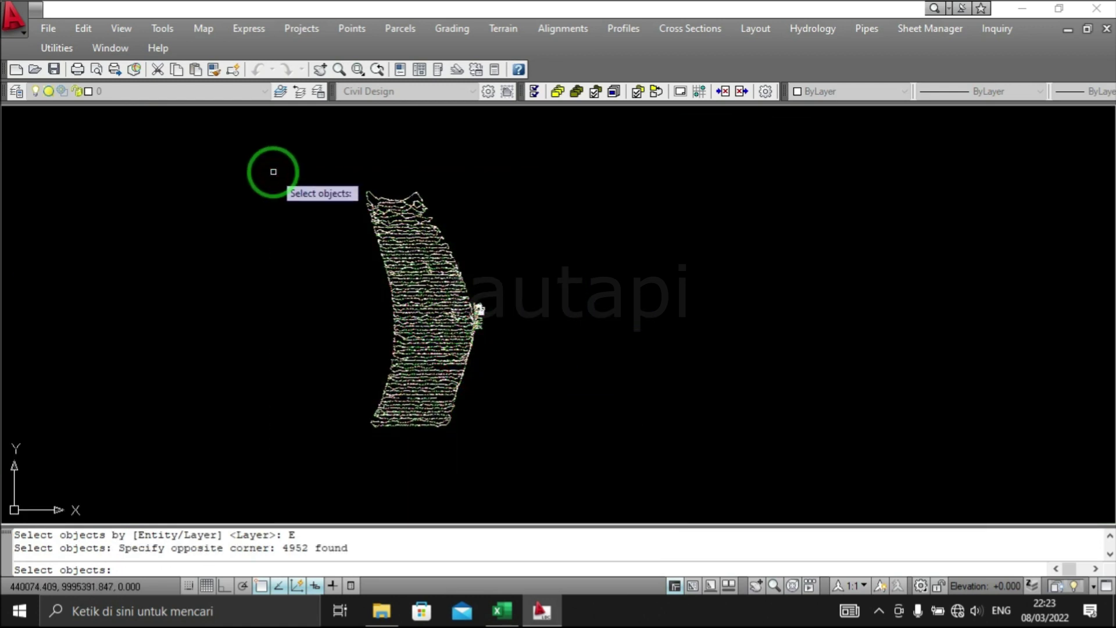
{"action": "key", "text": "Return"}
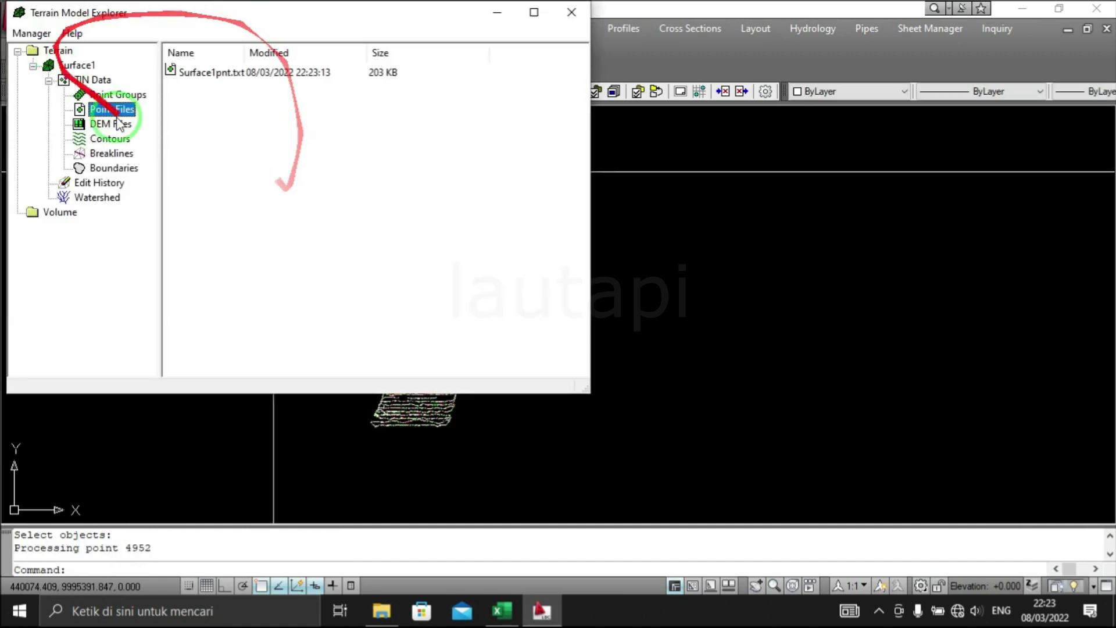
Build Surface1 from 4948 points (elevations -15.623 to 12.324) and close Terrain Model Explorer.
{"action": "right_click", "coordinate": [79, 68]}
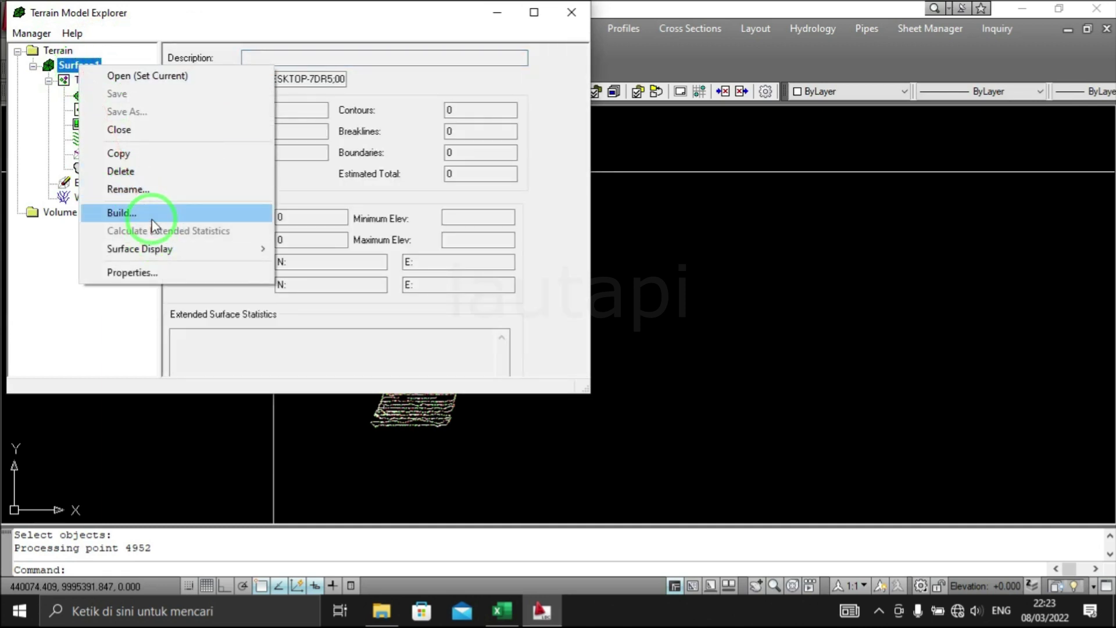
{"action": "left_click", "coordinate": [120, 214]}
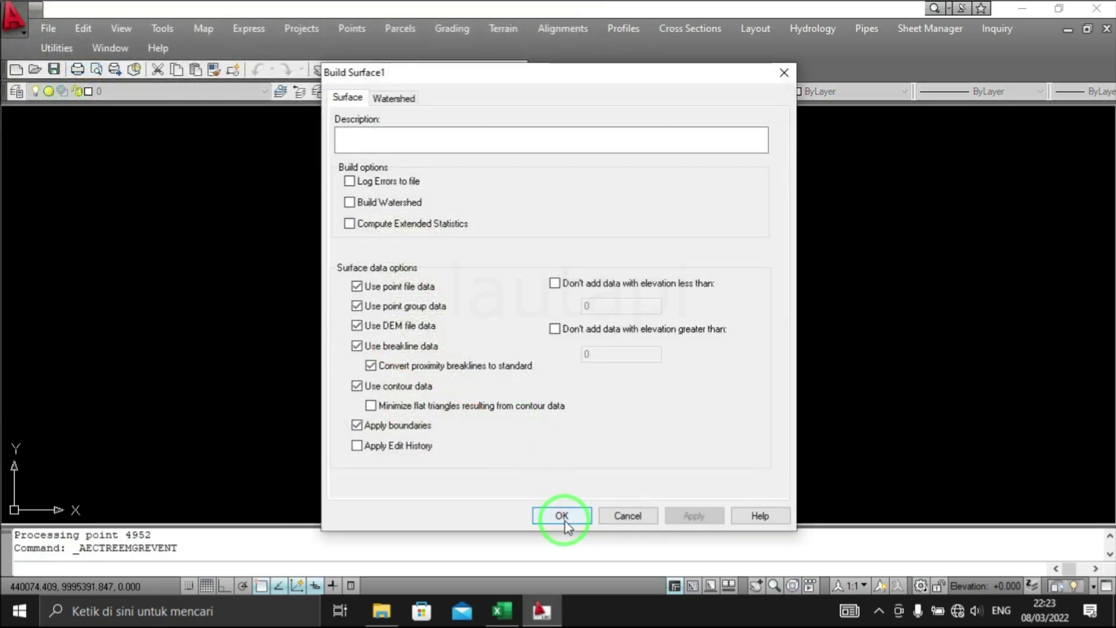
{"action": "left_click", "coordinate": [562, 516]}
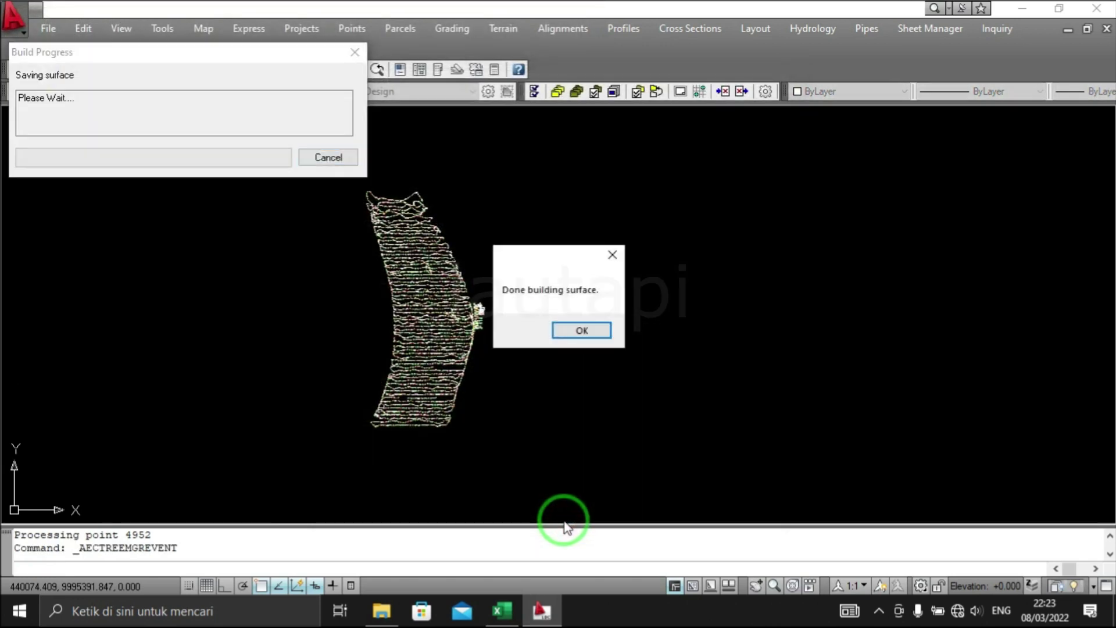
{"action": "left_click", "coordinate": [613, 256]}
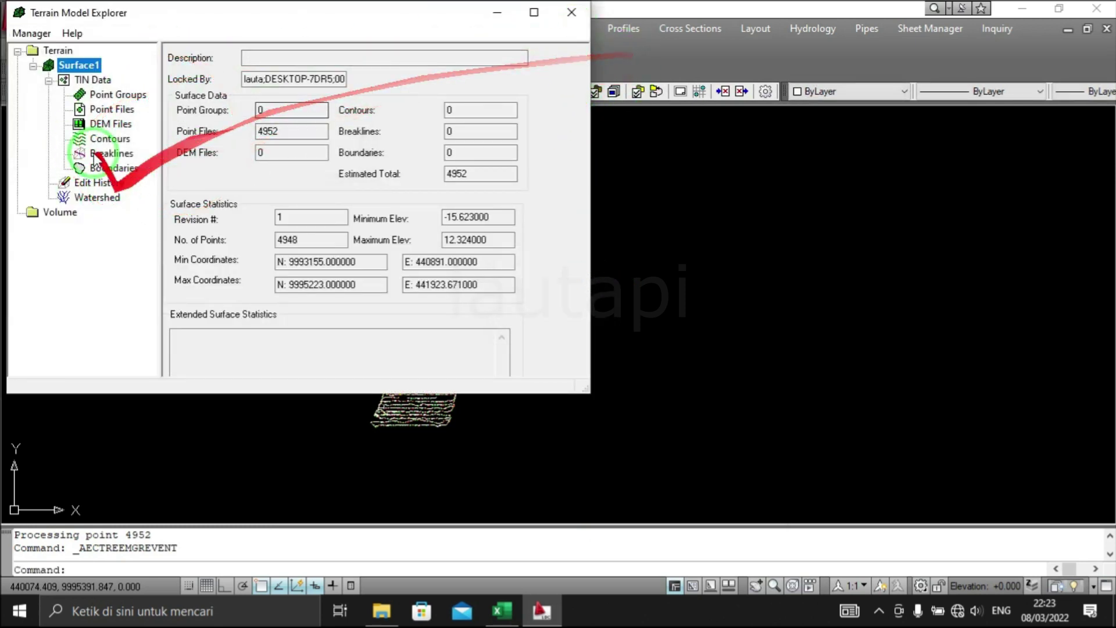
{"action": "left_click", "coordinate": [571, 13]}
Pan around the point cloud, then bring up the Terrain menu.
{"action": "scroll", "coordinate": [425, 343], "scroll_direction": "up", "scroll_amount": 4}
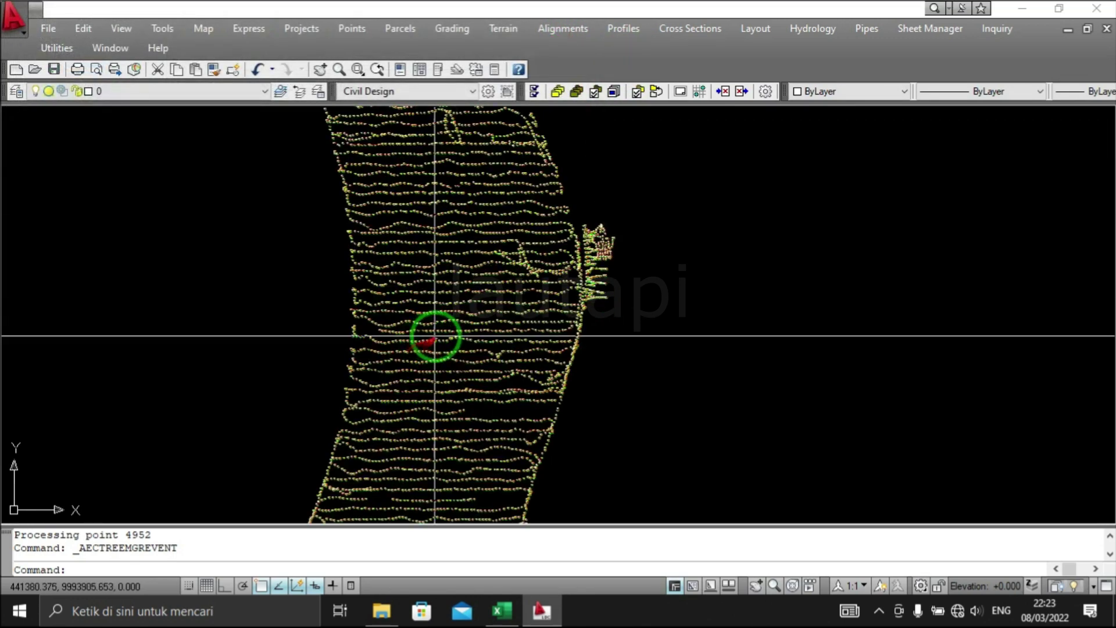
{"action": "middle_click_drag", "start_coordinate": [511, 256], "coordinate": [536, 394]}
{"action": "scroll", "coordinate": [531, 309], "scroll_direction": "down", "scroll_amount": 3}
{"action": "scroll", "coordinate": [528, 309], "scroll_direction": "up", "scroll_amount": 4}
{"action": "middle_click_drag", "start_coordinate": [528, 309], "coordinate": [477, 237]}
{"action": "left_click", "coordinate": [496, 31]}
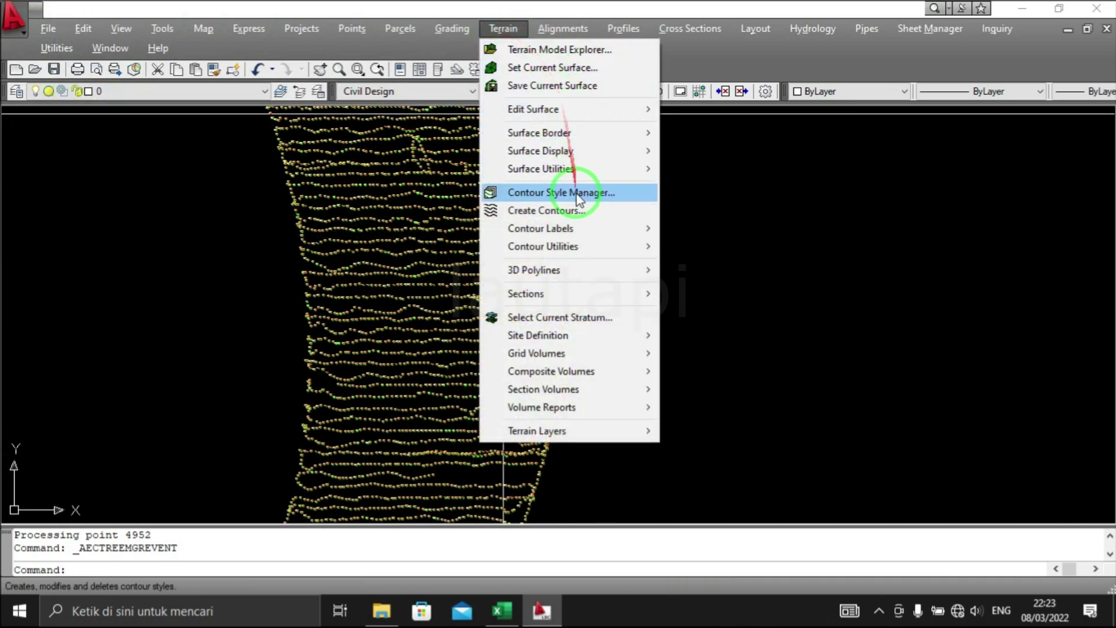
Give the Standard contour style Add Vertices smoothing near level 8 with labels on the contour.
{"action": "left_click", "coordinate": [608, 196]}
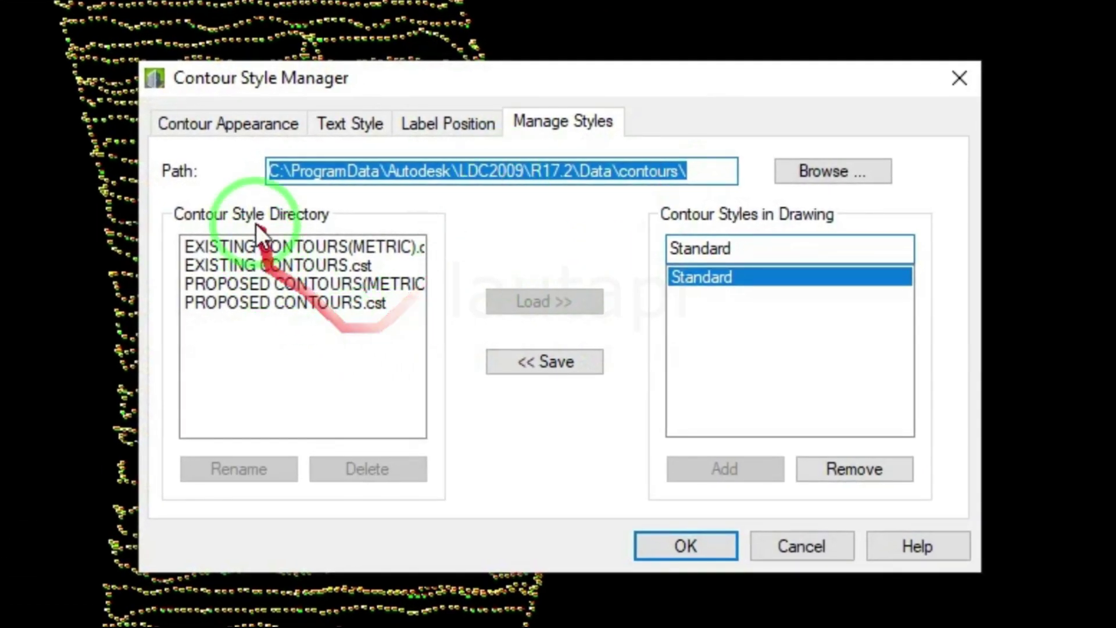
{"action": "left_click", "coordinate": [183, 132]}
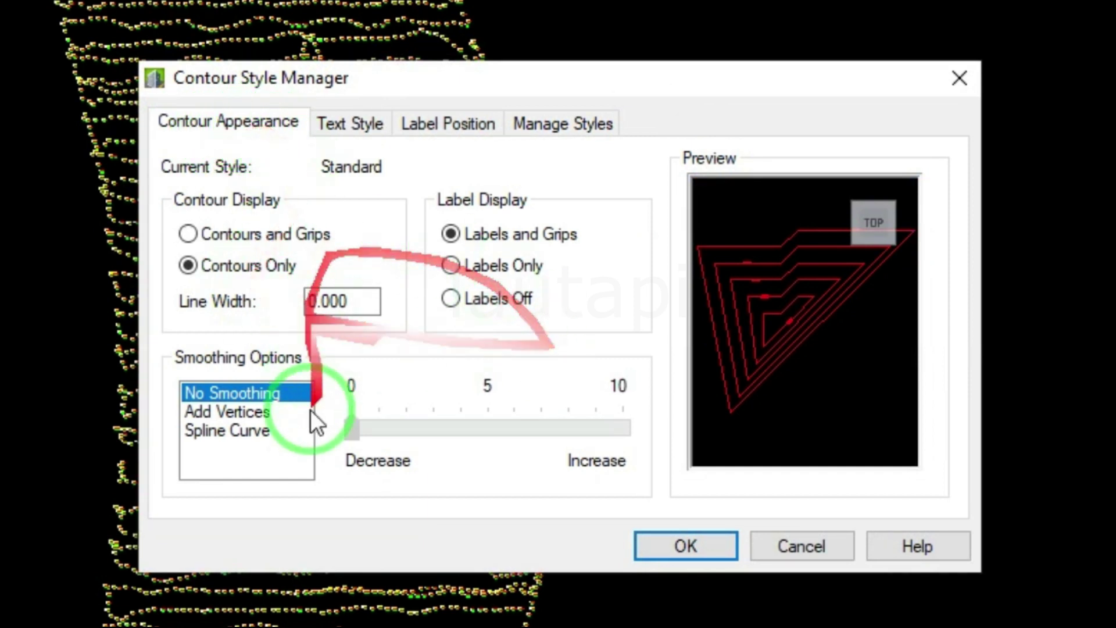
{"action": "left_click", "coordinate": [260, 413]}
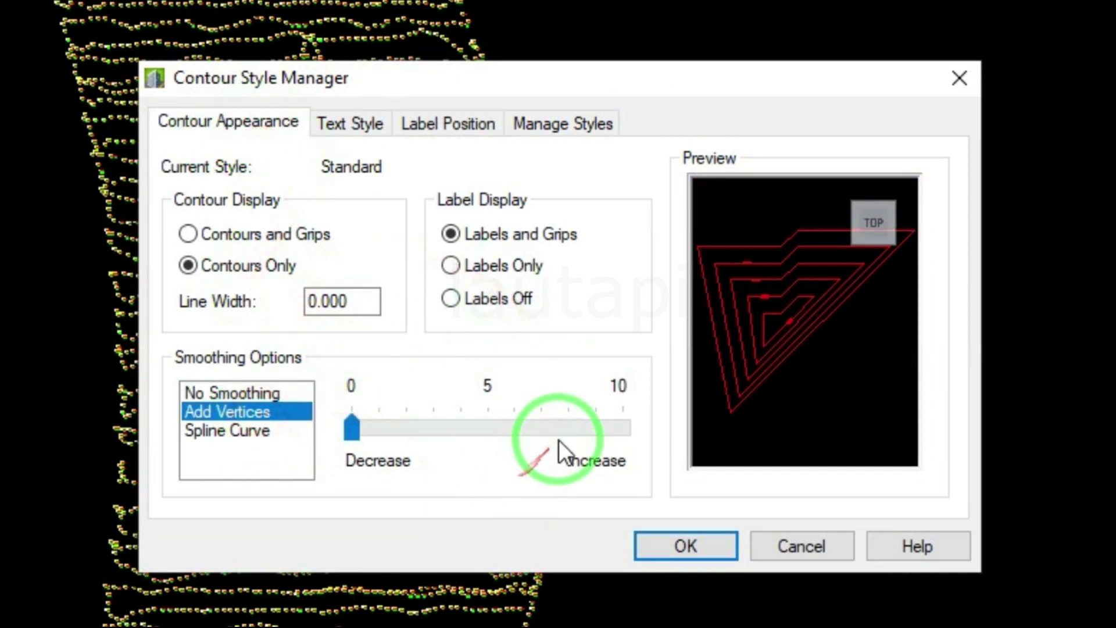
{"action": "left_click", "coordinate": [537, 427]}
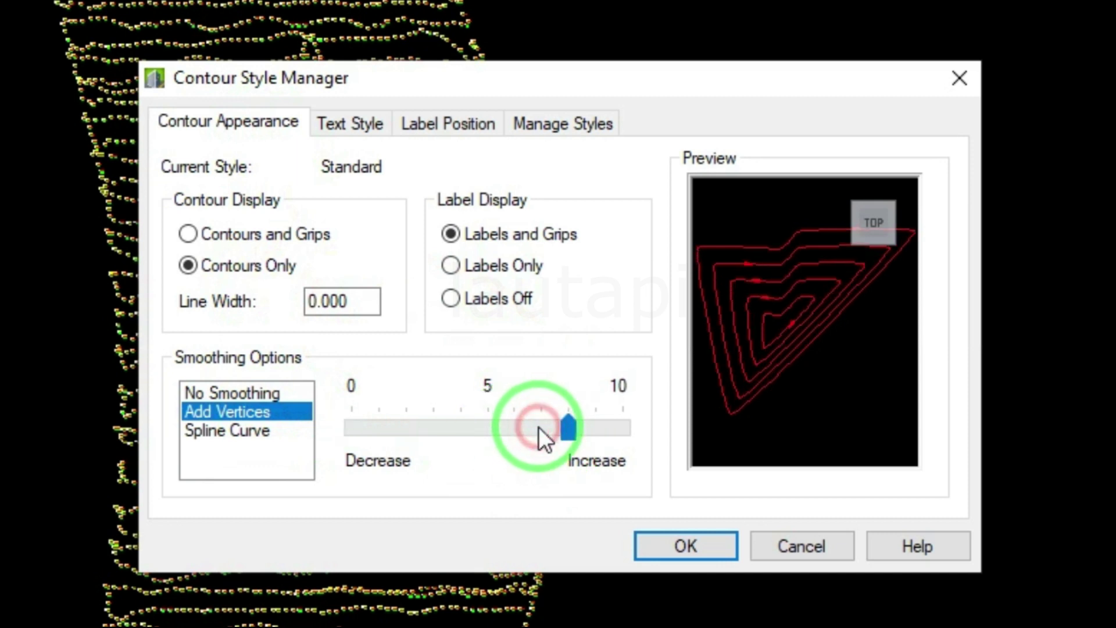
{"action": "left_click_drag", "start_coordinate": [564, 428], "coordinate": [569, 430]}
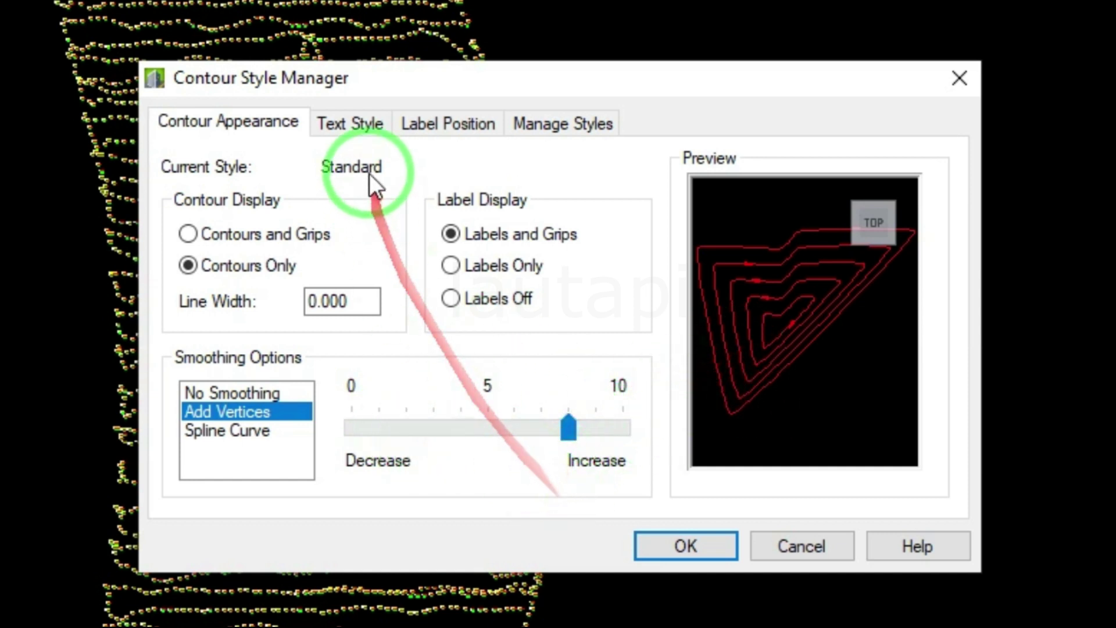
{"action": "left_click", "coordinate": [378, 131]}
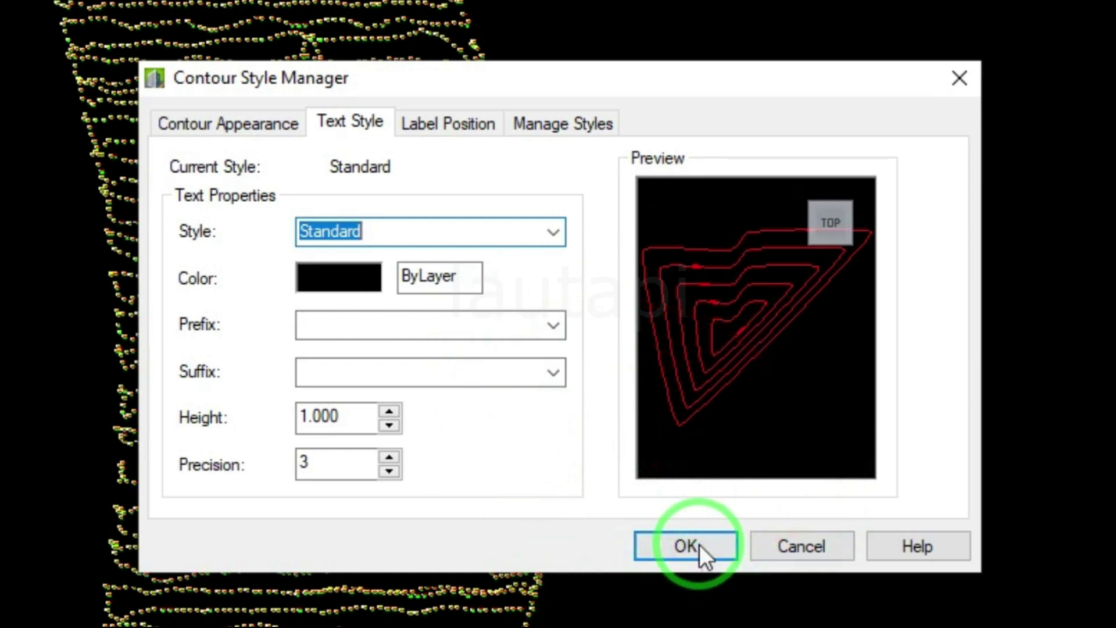
{"action": "left_click", "coordinate": [433, 123]}
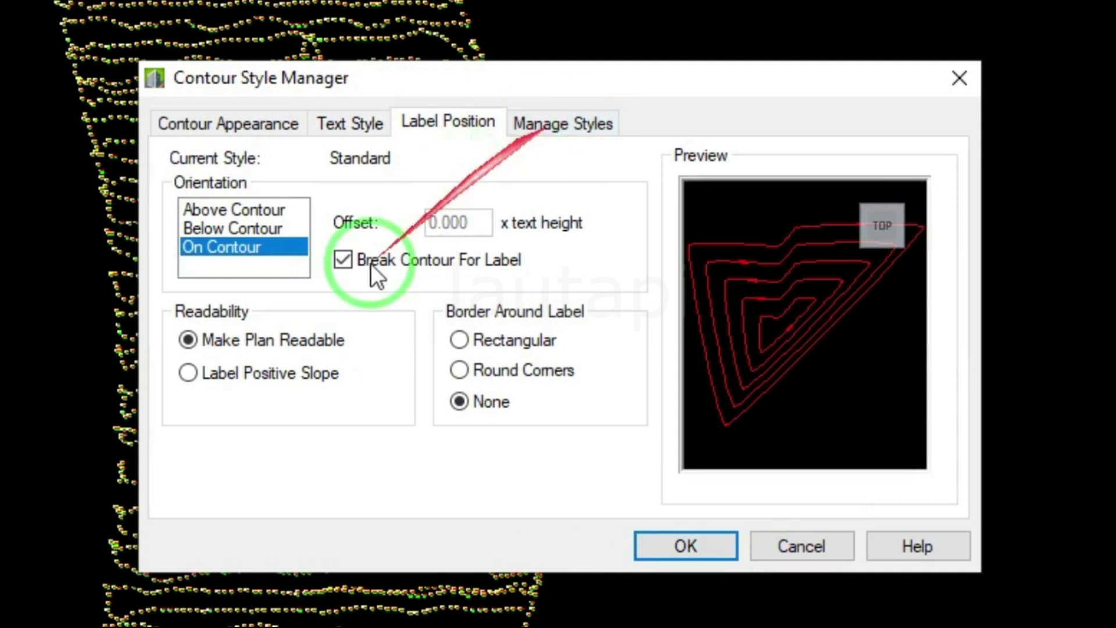
{"action": "left_click", "coordinate": [266, 225]}
{"action": "left_click", "coordinate": [260, 230]}
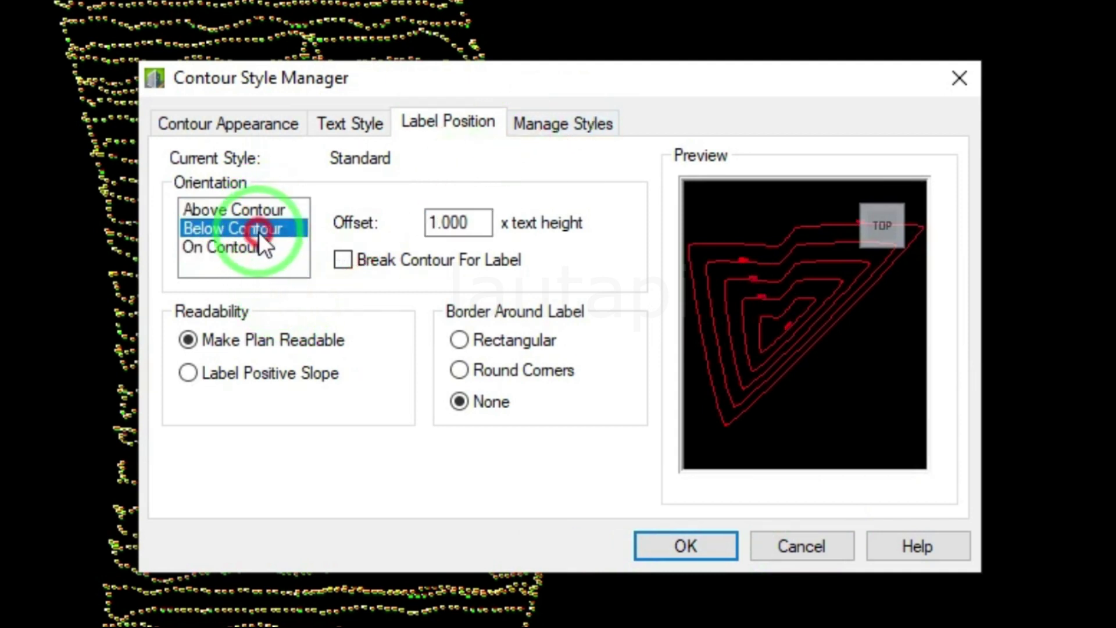
{"action": "left_click", "coordinate": [672, 550]}
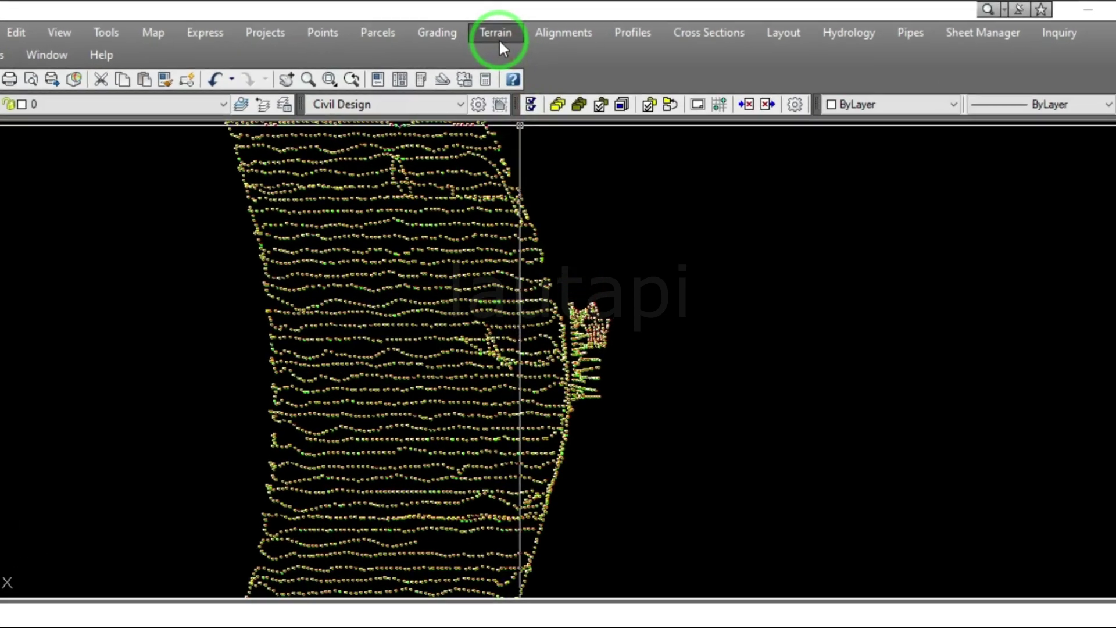
Create contours from Surface1 with a 2.000 minor interval, erasing the old contours.
{"action": "left_click", "coordinate": [505, 30]}
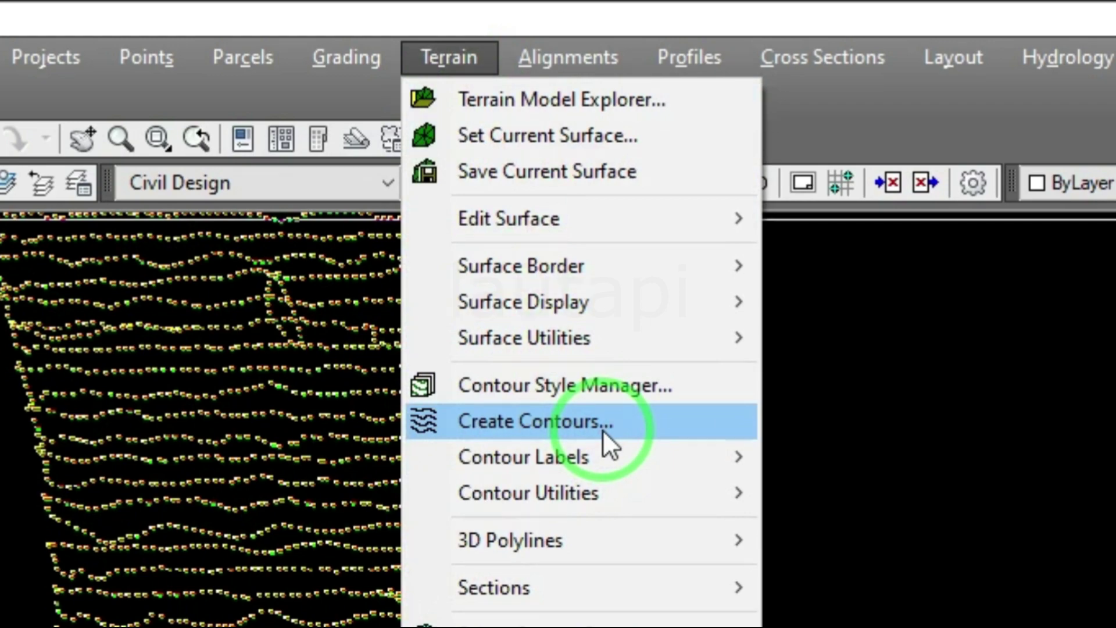
{"action": "left_click", "coordinate": [603, 429]}
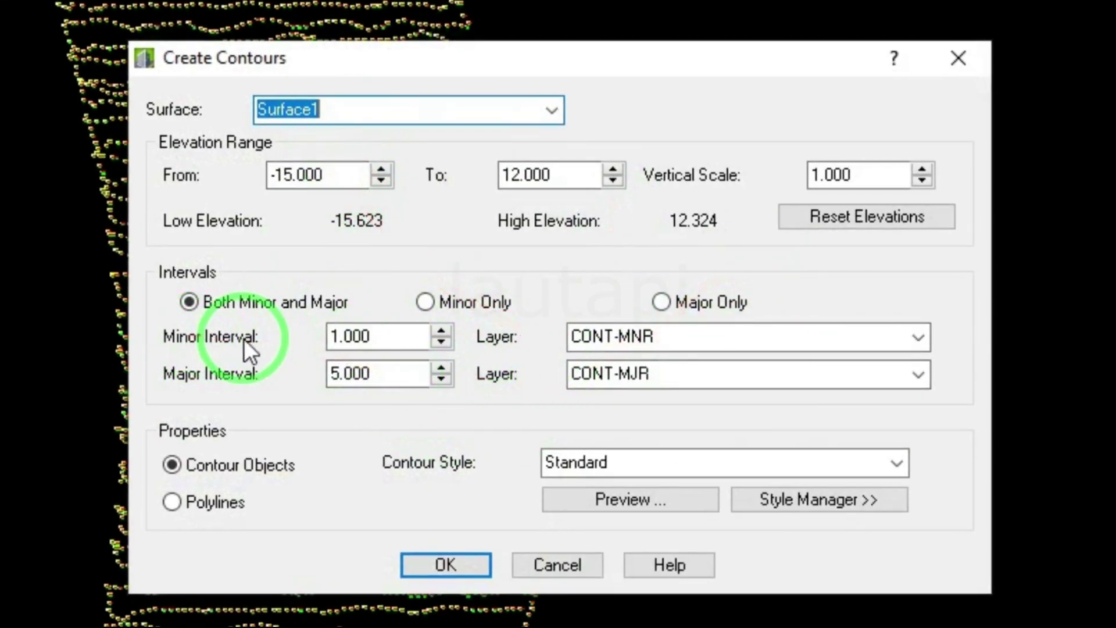
{"action": "left_click", "coordinate": [342, 341]}
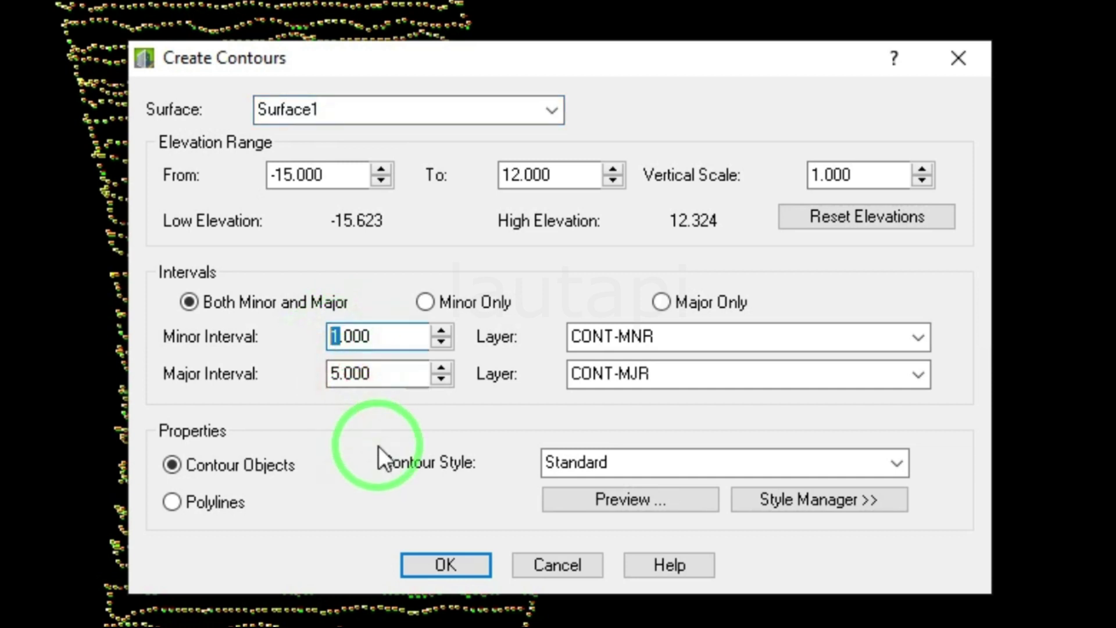
{"action": "type", "text": "2"}
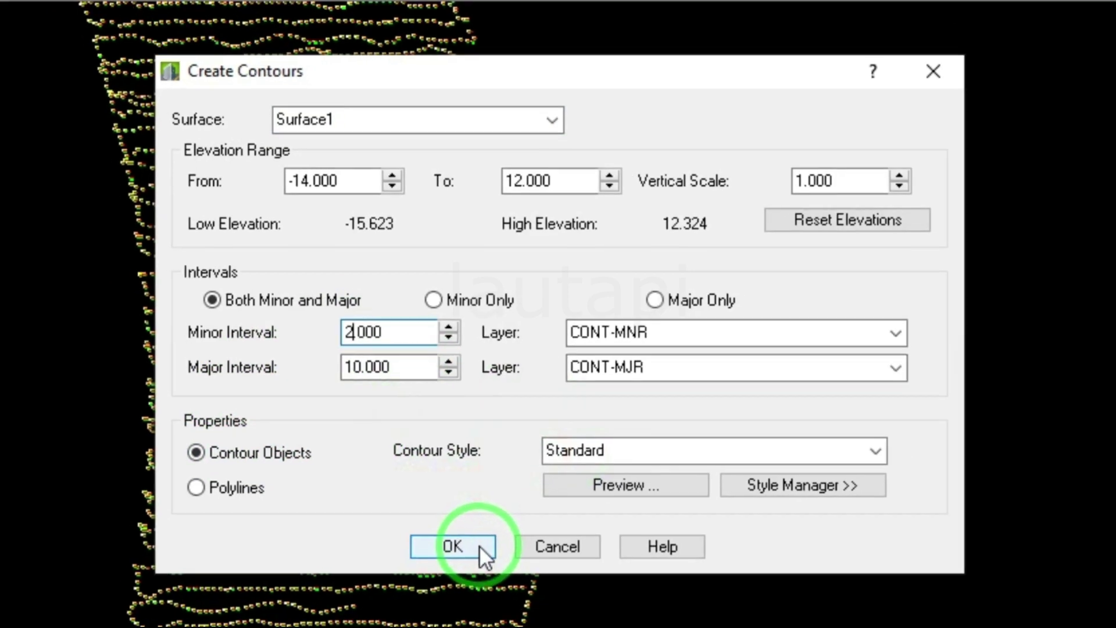
{"action": "left_click", "coordinate": [475, 563]}
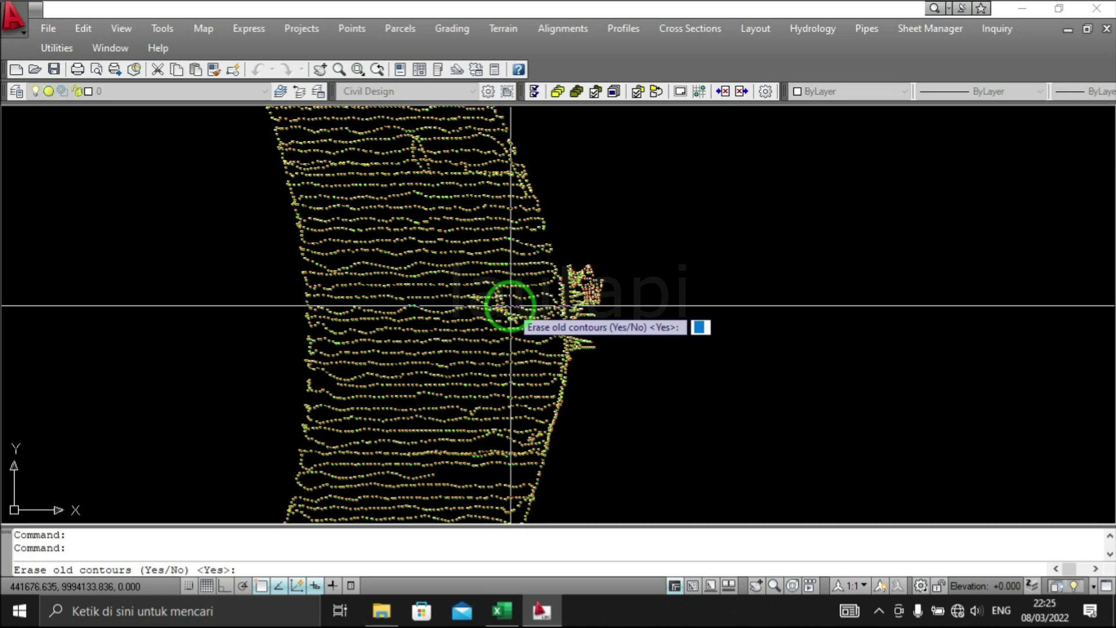
{"action": "type", "text": "y"}
{"action": "key", "text": "Return"}
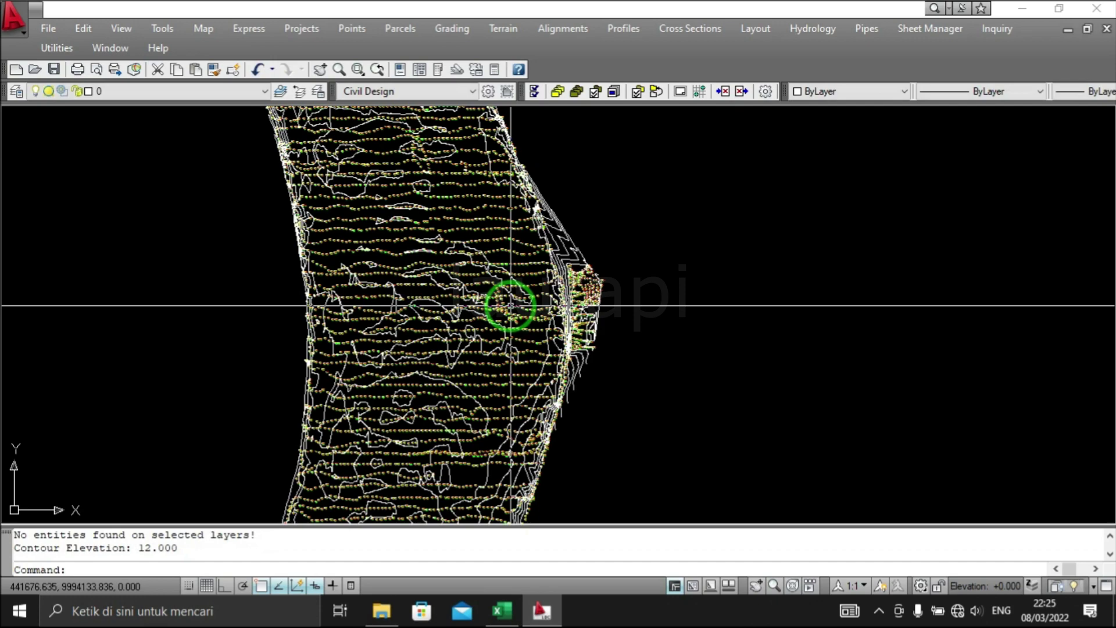
Zoom over the new contours, then bring up the Terrain menu.
{"action": "scroll", "coordinate": [497, 332], "scroll_direction": "up", "scroll_amount": 2}
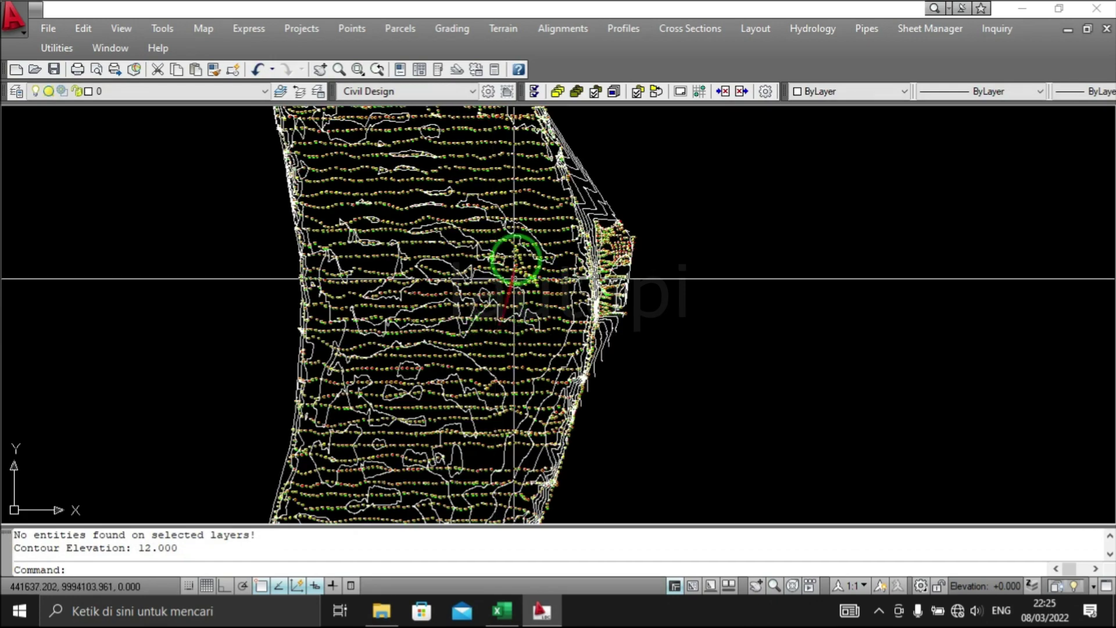
{"action": "scroll", "coordinate": [574, 319], "scroll_direction": "up", "scroll_amount": 2}
{"action": "scroll", "coordinate": [581, 332], "scroll_direction": "down", "scroll_amount": 1}
{"action": "scroll", "coordinate": [583, 330], "scroll_direction": "down", "scroll_amount": 2}
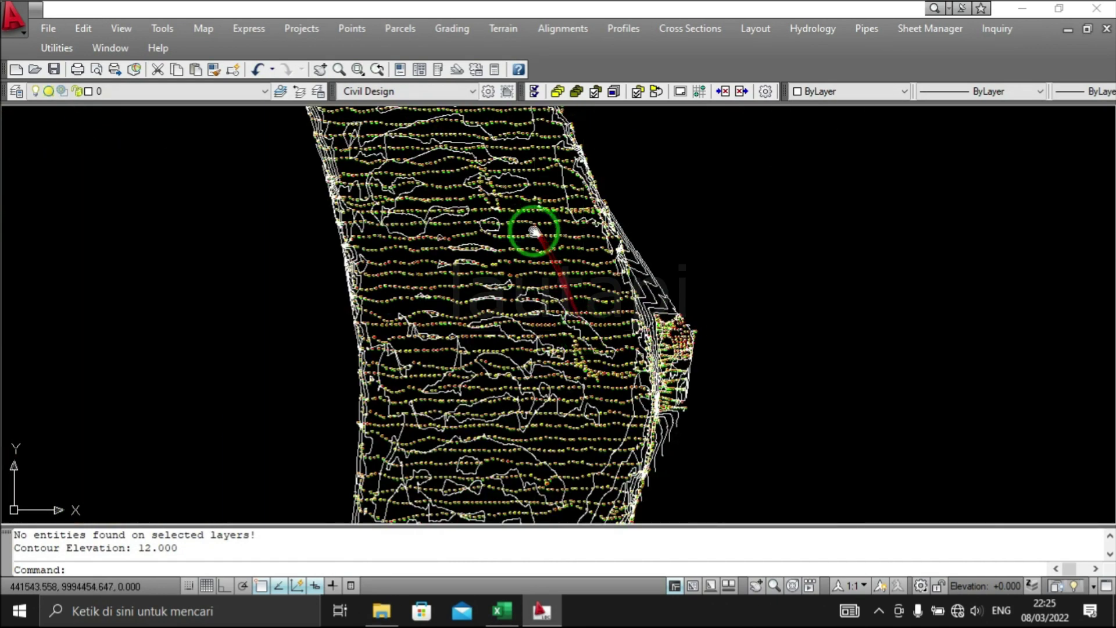
{"action": "scroll", "coordinate": [561, 319], "scroll_direction": "down", "scroll_amount": 2}
{"action": "scroll", "coordinate": [569, 338], "scroll_direction": "up", "scroll_amount": 4}
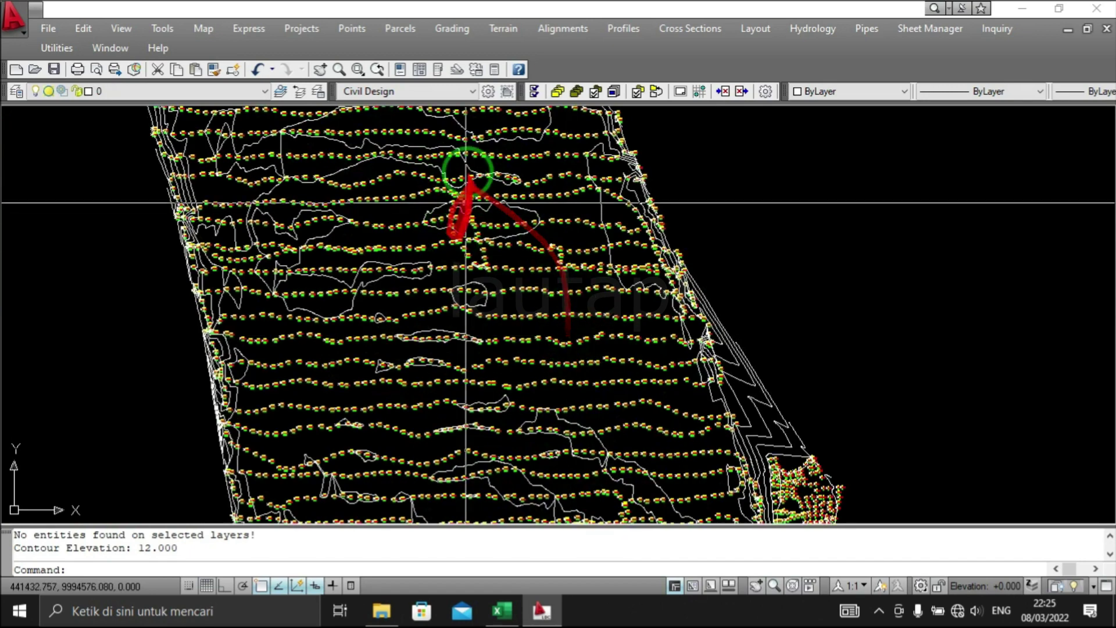
{"action": "left_click", "coordinate": [497, 27]}
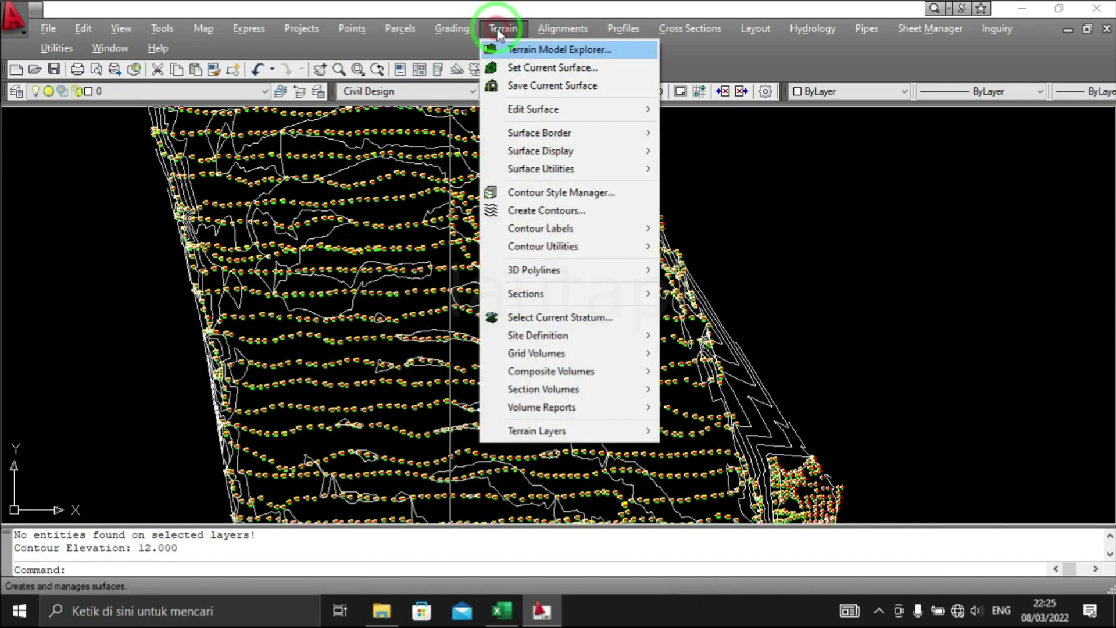
Regenerate contours at the default 1.000 minor and 5.000 major intervals, erasing the old ones.
{"action": "left_click", "coordinate": [584, 214]}
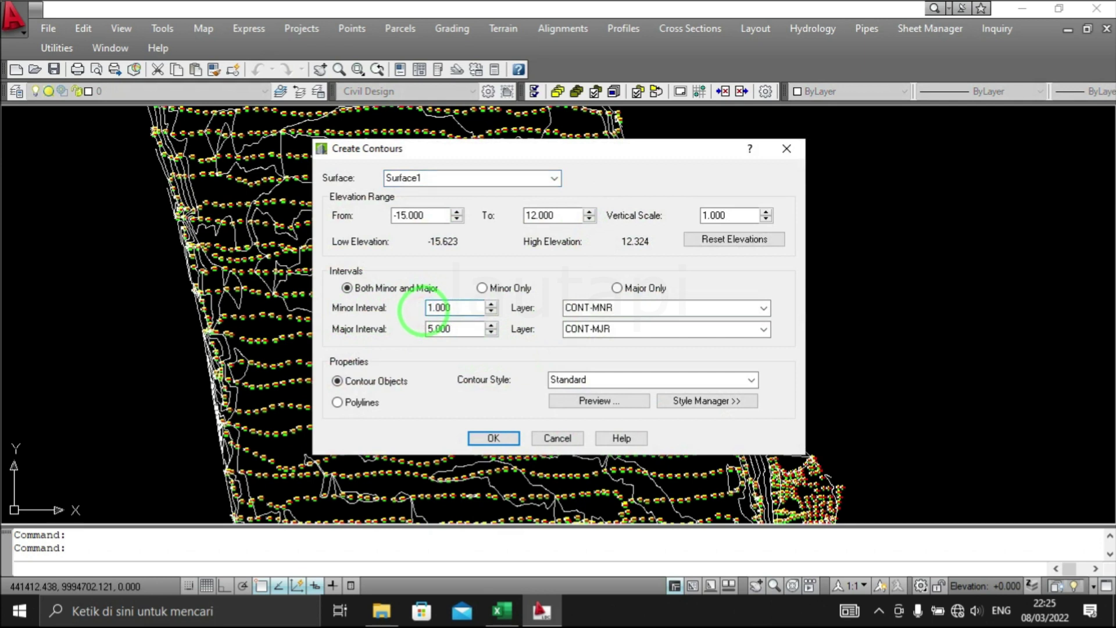
{"action": "left_click", "coordinate": [512, 446]}
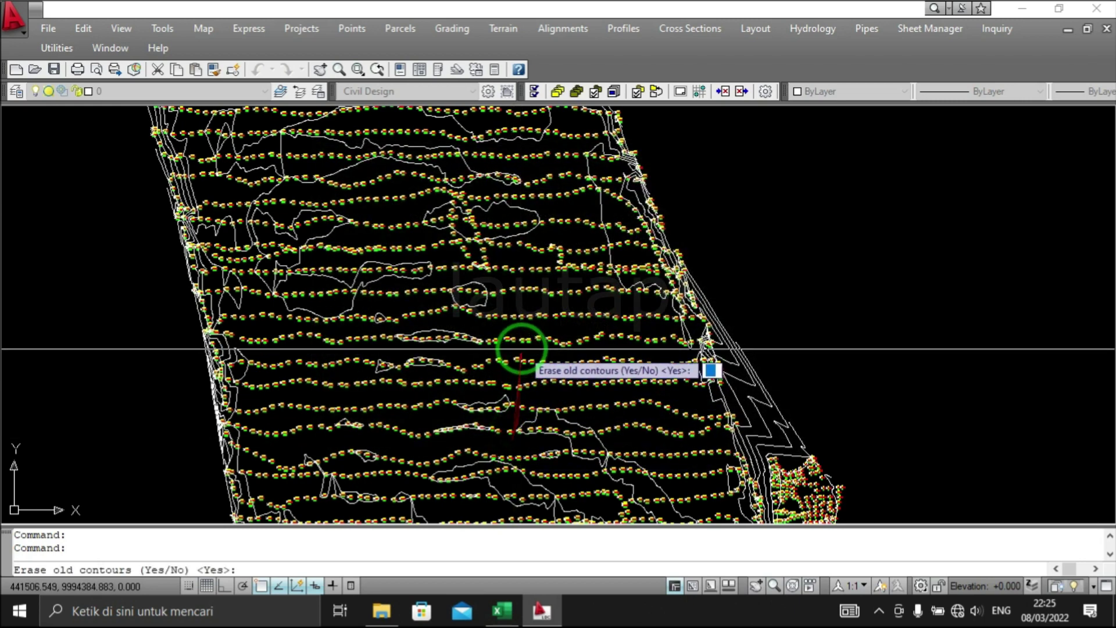
{"action": "middle_click_drag", "start_coordinate": [523, 332], "coordinate": [479, 324]}
{"action": "type", "text": "y"}
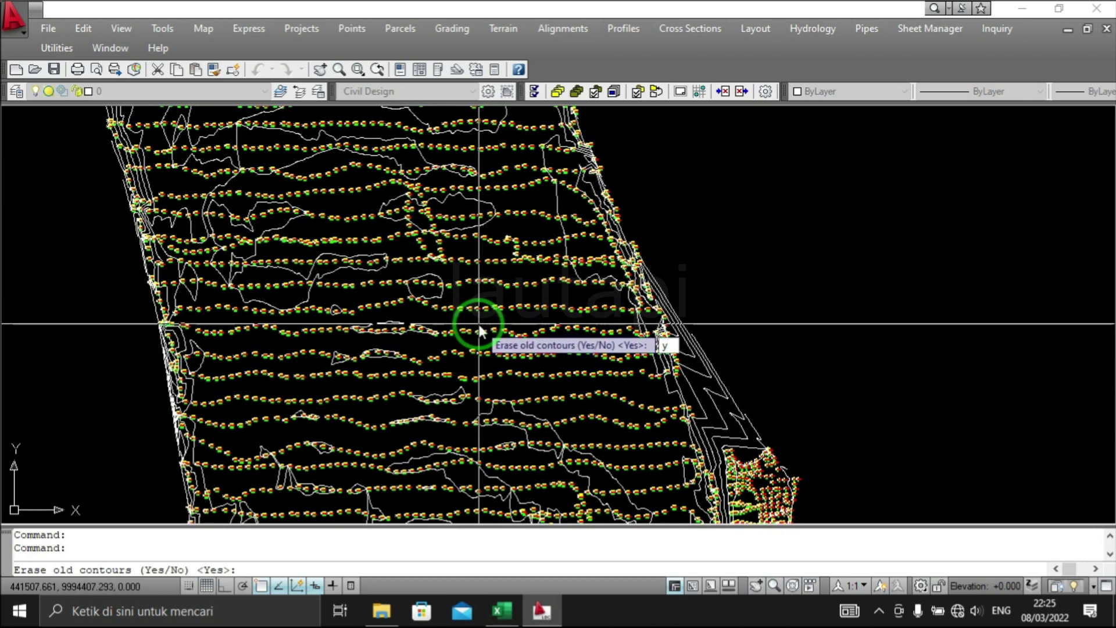
{"action": "key", "text": "Return"}
Pan and zoom to check the regenerated contours from -15 to 12.
{"action": "scroll", "coordinate": [417, 261], "scroll_direction": "down", "scroll_amount": 2}
{"action": "scroll", "coordinate": [481, 392], "scroll_direction": "down", "scroll_amount": 2}
{"action": "middle_click_drag", "start_coordinate": [481, 392], "coordinate": [469, 324]}
{"action": "scroll", "coordinate": [436, 293], "scroll_direction": "down", "scroll_amount": 1}
{"action": "scroll", "coordinate": [424, 373], "scroll_direction": "up", "scroll_amount": 3}
{"action": "scroll", "coordinate": [424, 373], "scroll_direction": "down", "scroll_amount": 2}
{"action": "middle_click_drag", "start_coordinate": [418, 319], "coordinate": [448, 431]}
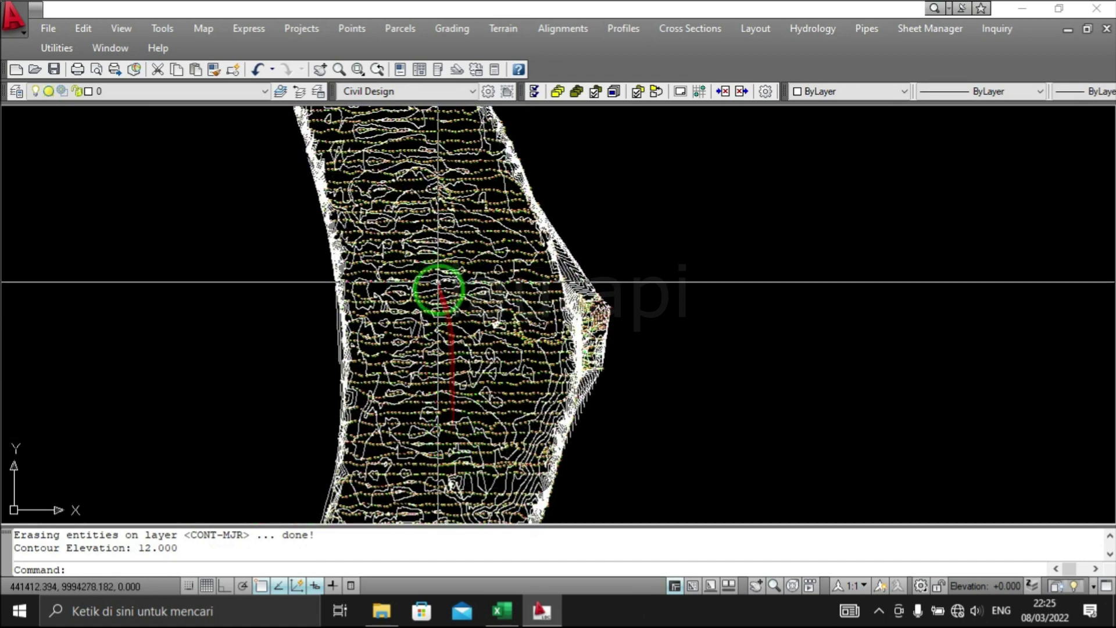
{"action": "middle_click_drag", "start_coordinate": [436, 287], "coordinate": [517, 389]}
{"action": "scroll", "coordinate": [498, 337], "scroll_direction": "down", "scroll_amount": 1}
{"action": "scroll", "coordinate": [494, 336], "scroll_direction": "down", "scroll_amount": 1}
{"action": "scroll", "coordinate": [496, 337], "scroll_direction": "up", "scroll_amount": 5}
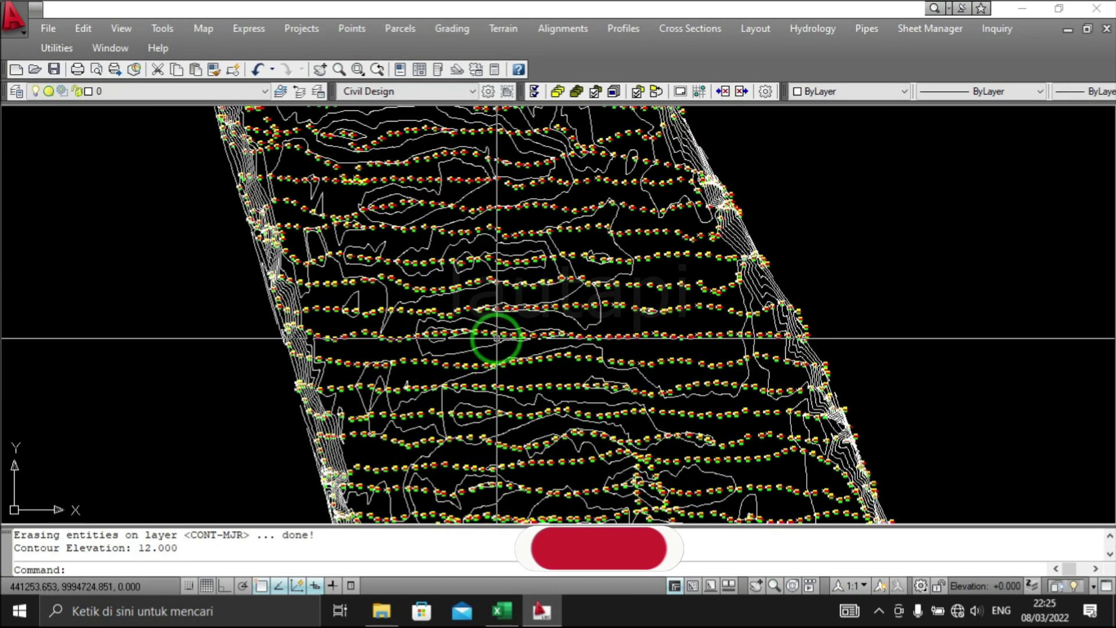
{"action": "scroll", "coordinate": [498, 337], "scroll_direction": "up", "scroll_amount": 2}
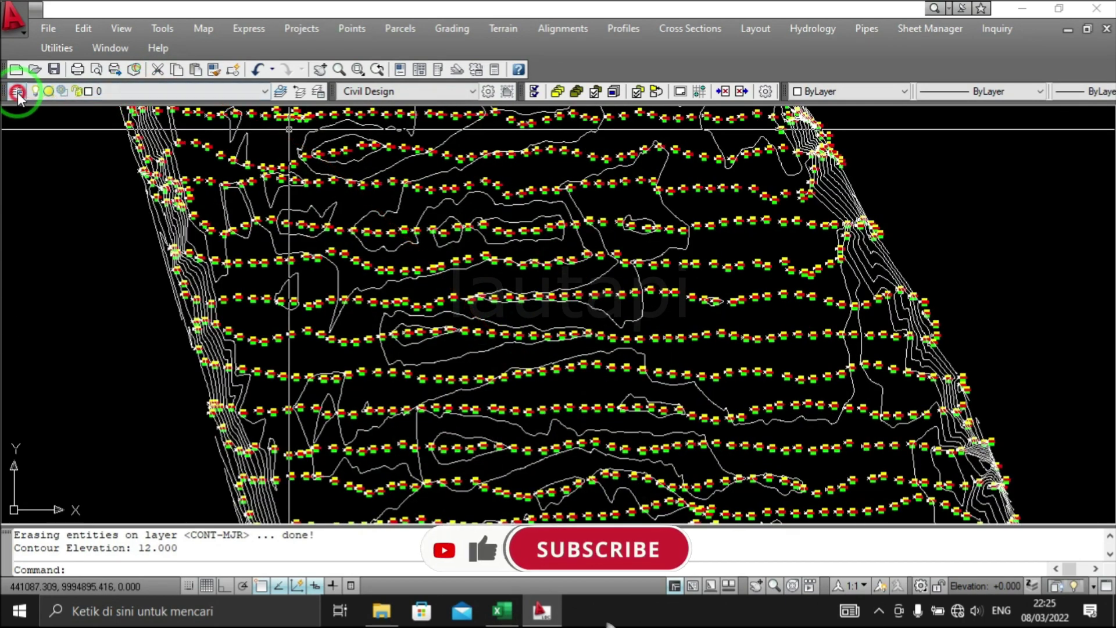
Set layer CONT-MJR to colour 220 and CONT-MNR to colour 130, then close the layer manager.
{"action": "left_click", "coordinate": [17, 92]}
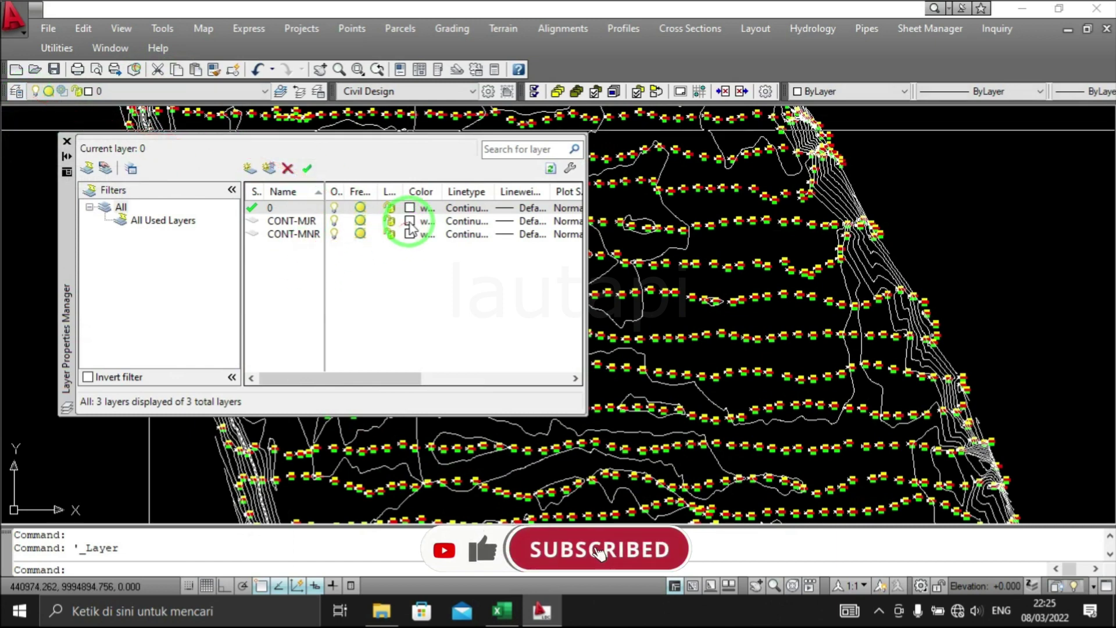
{"action": "left_click", "coordinate": [409, 221]}
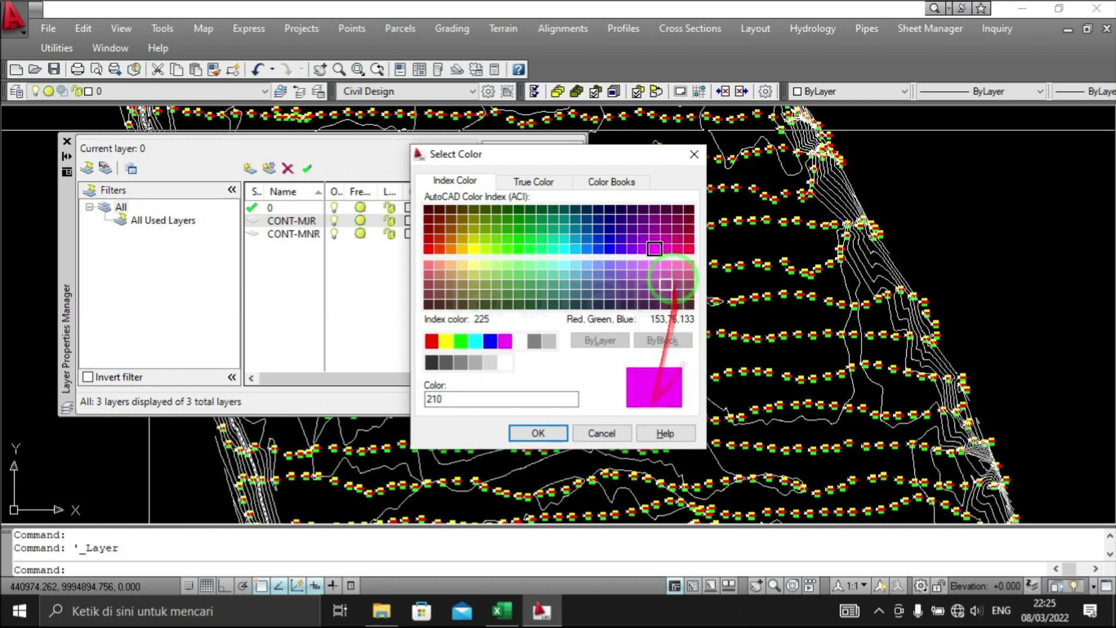
{"action": "left_click", "coordinate": [666, 249]}
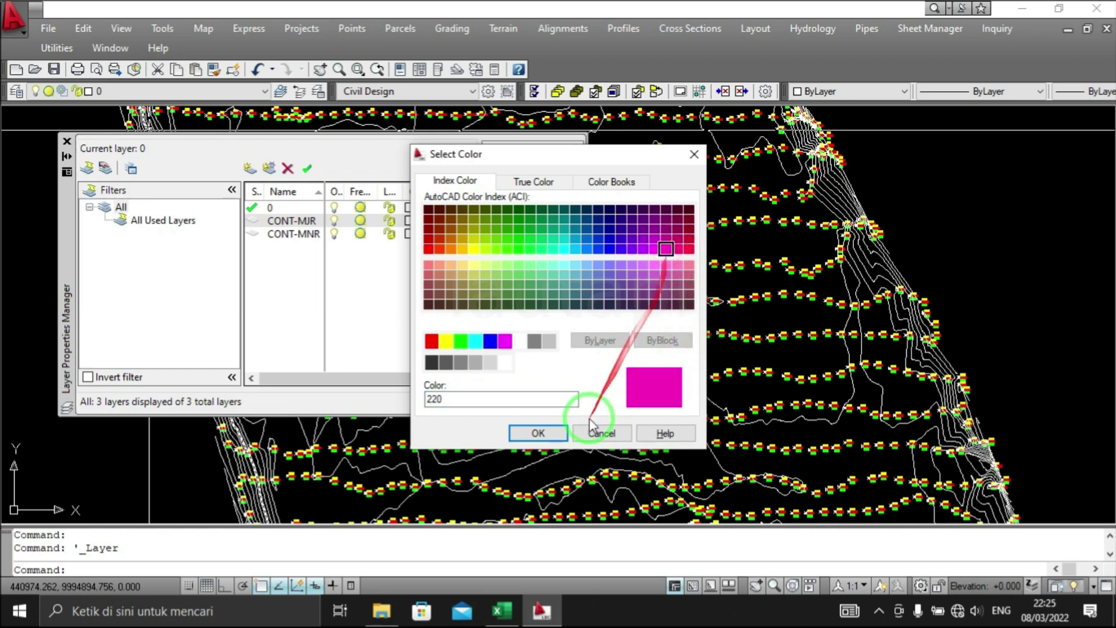
{"action": "left_click", "coordinate": [560, 435]}
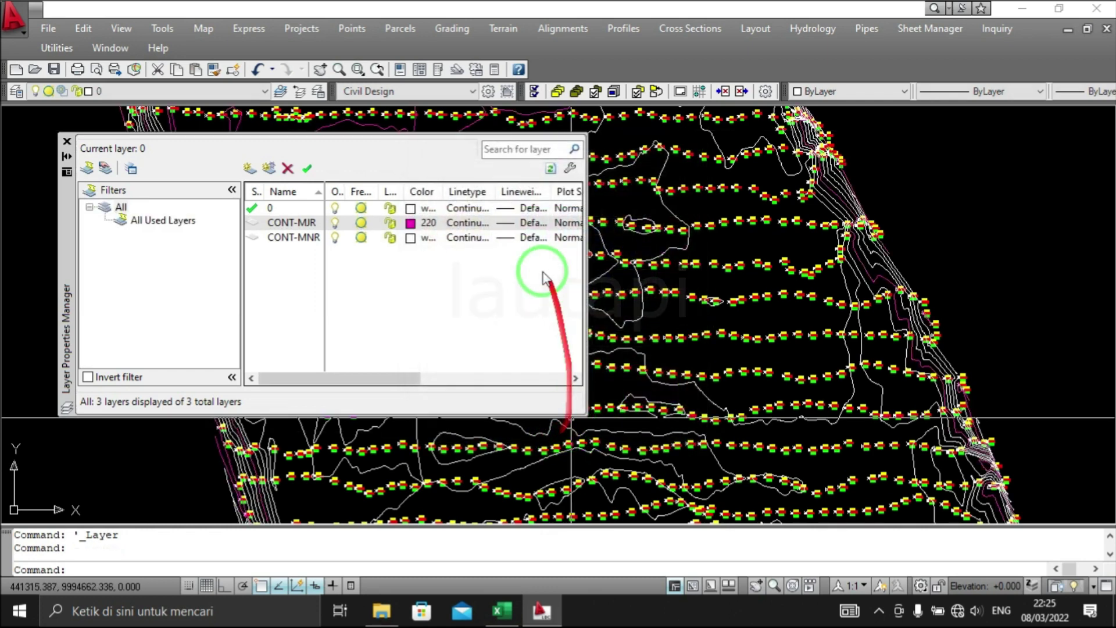
{"action": "left_click", "coordinate": [414, 241]}
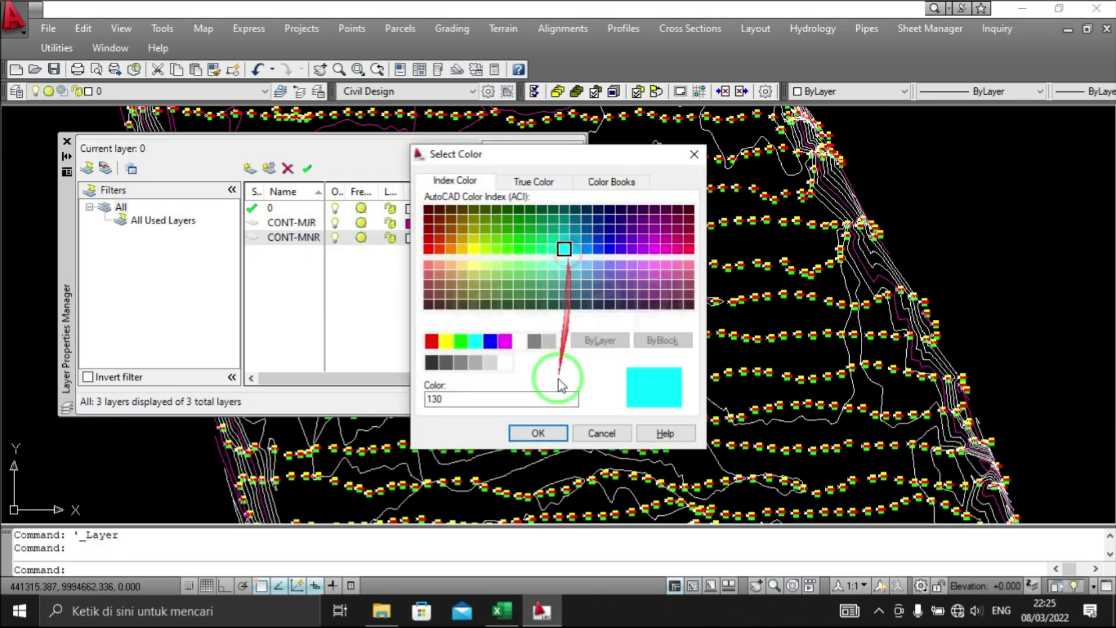
{"action": "left_click", "coordinate": [551, 440]}
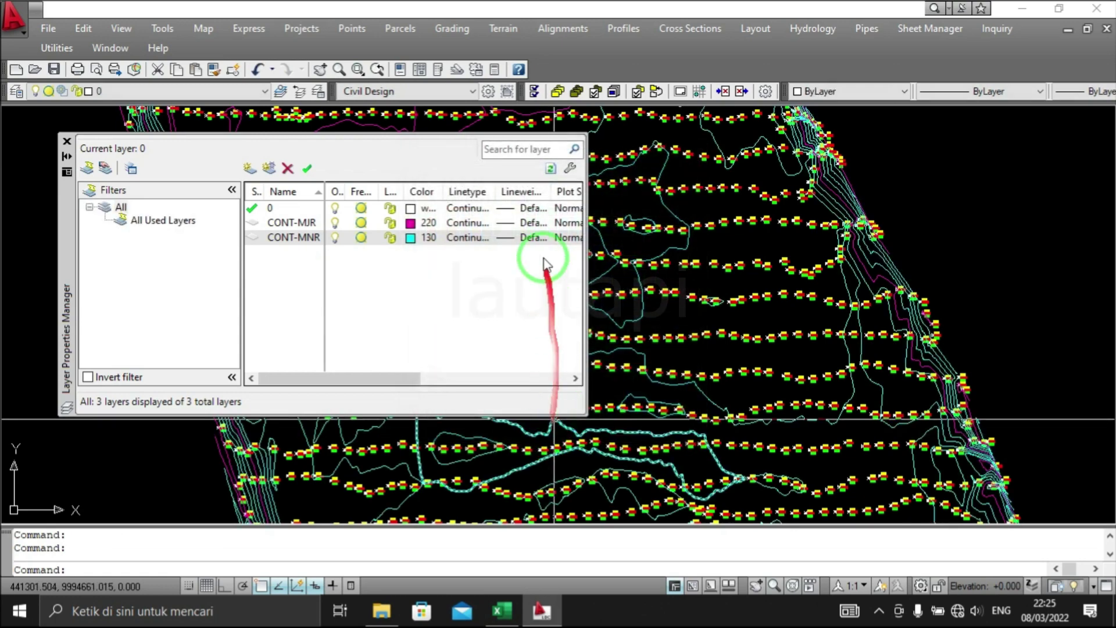
{"action": "left_click", "coordinate": [67, 142]}
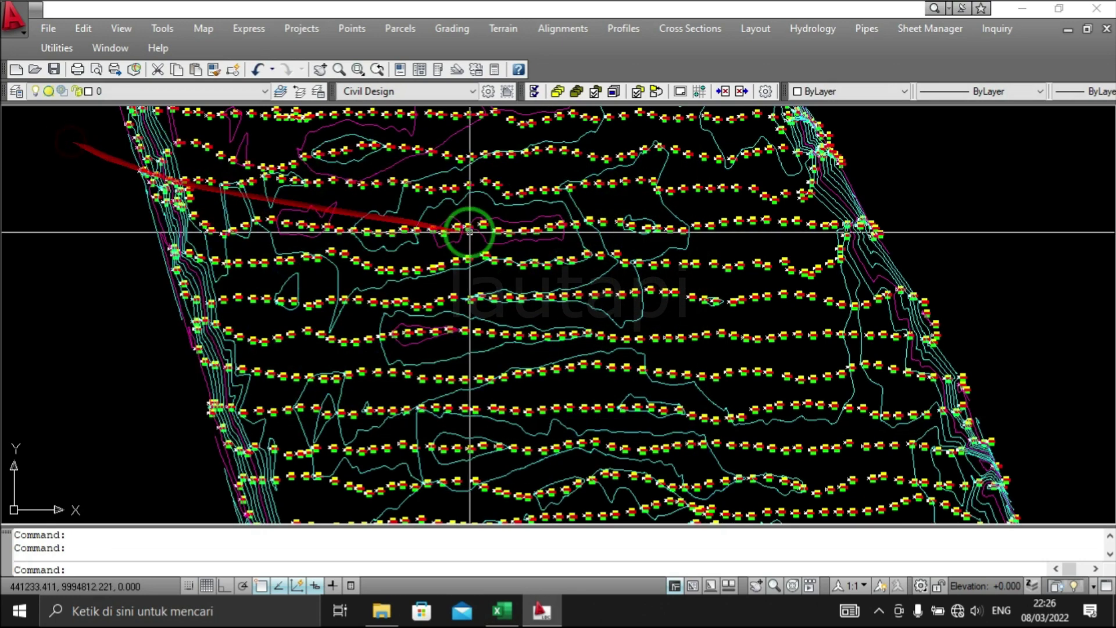
{"action": "scroll", "coordinate": [473, 229], "scroll_direction": "down", "scroll_amount": 10}
{"action": "middle_click_drag", "start_coordinate": [510, 374], "coordinate": [480, 212]}
{"action": "scroll", "coordinate": [480, 212], "scroll_direction": "up", "scroll_amount": 6}
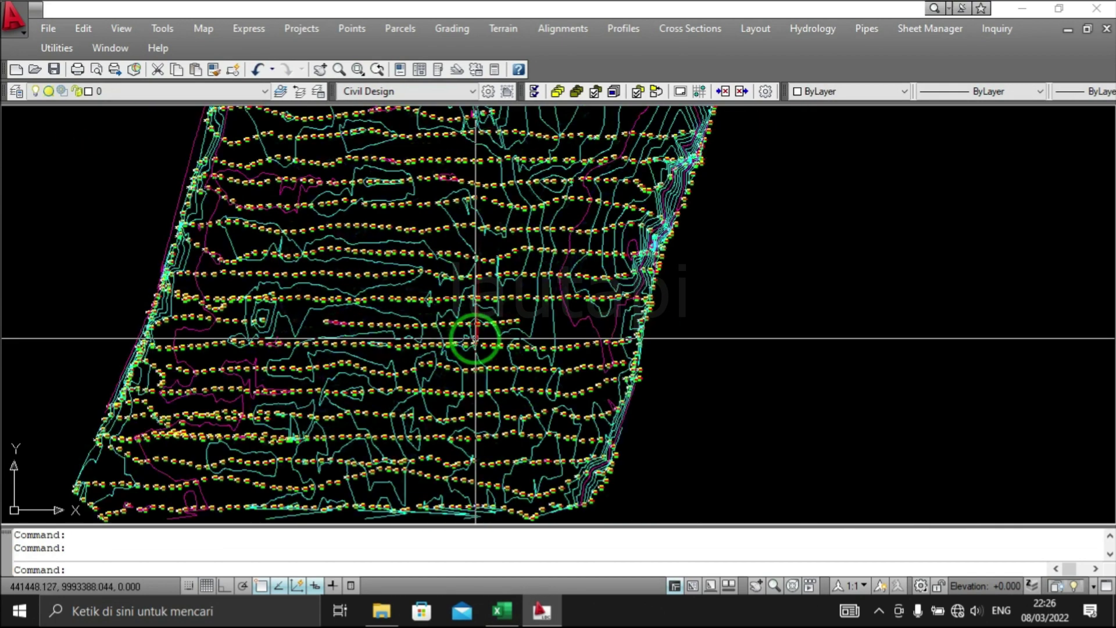
{"action": "mouse_move", "coordinate": [486, 269]}
{"action": "middle_mouse_down"}
{"action": "mouse_move", "coordinate": [536, 399]}
{"action": "mouse_move", "coordinate": [599, 331]}
{"action": "middle_mouse_up"}
{"action": "scroll", "coordinate": [613, 282], "scroll_direction": "down", "scroll_amount": 4}
{"action": "middle_click_drag", "start_coordinate": [613, 282], "coordinate": [611, 361]}
{"action": "scroll", "coordinate": [713, 334], "scroll_direction": "up", "scroll_amount": 6}
{"action": "scroll", "coordinate": [713, 334], "scroll_direction": "down", "scroll_amount": 4}
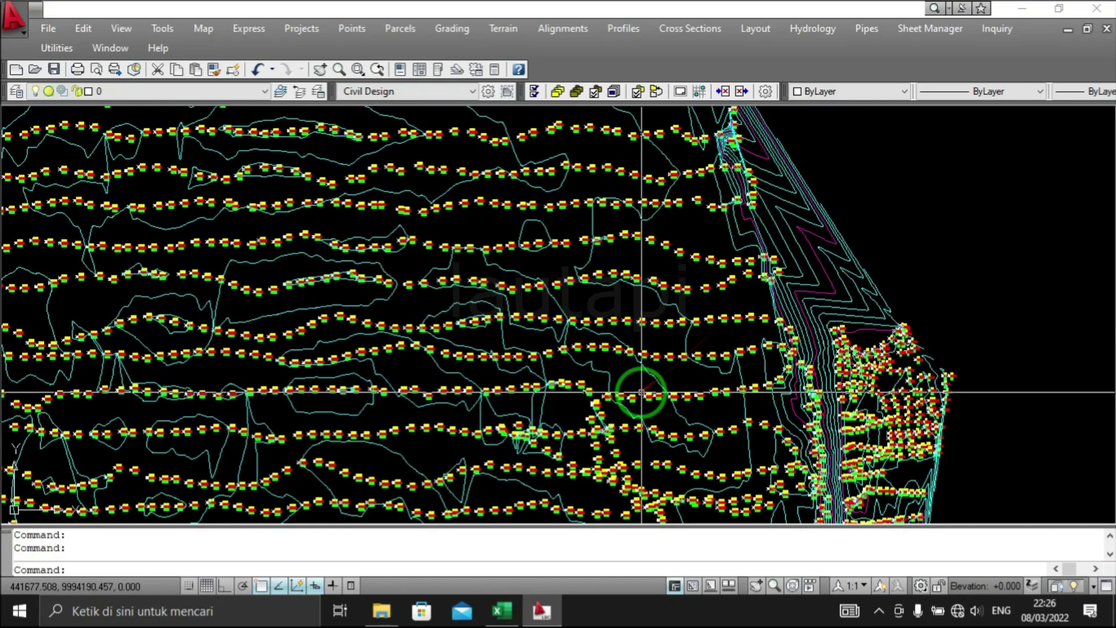
{"action": "mouse_move", "coordinate": [585, 299]}
{"action": "middle_mouse_down"}
{"action": "mouse_move", "coordinate": [590, 324]}
{"action": "mouse_move", "coordinate": [635, 352]}
{"action": "mouse_move", "coordinate": [598, 348]}
{"action": "middle_mouse_up"}
{"action": "scroll", "coordinate": [590, 324], "scroll_direction": "up", "scroll_amount": 4}
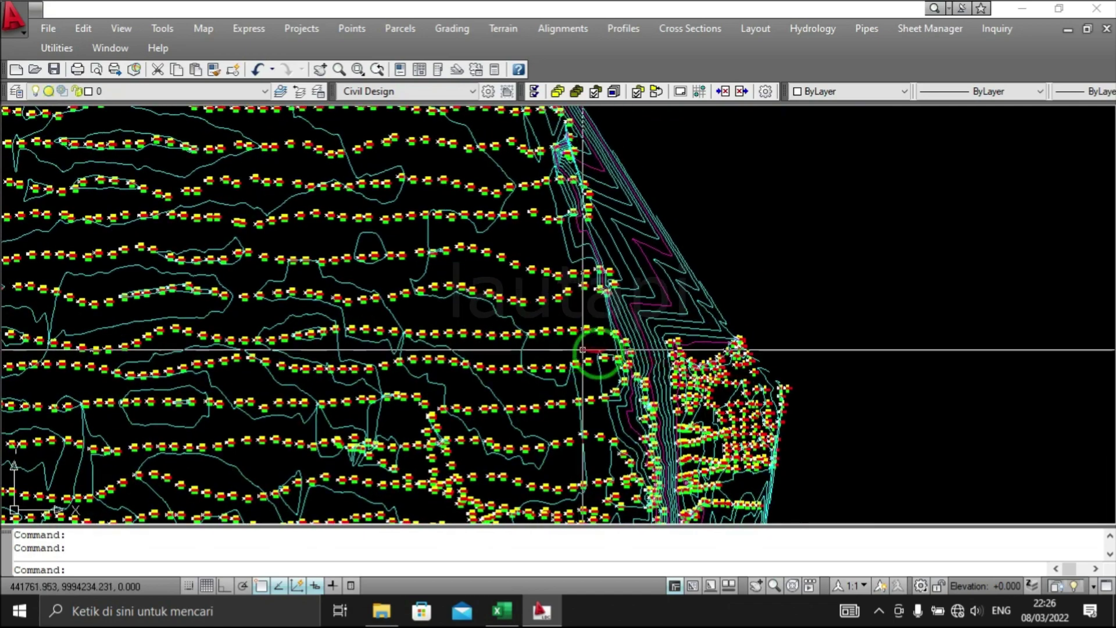
{"action": "scroll", "coordinate": [635, 275], "scroll_direction": "up", "scroll_amount": 4}
{"action": "scroll", "coordinate": [438, 319], "scroll_direction": "down", "scroll_amount": 3}
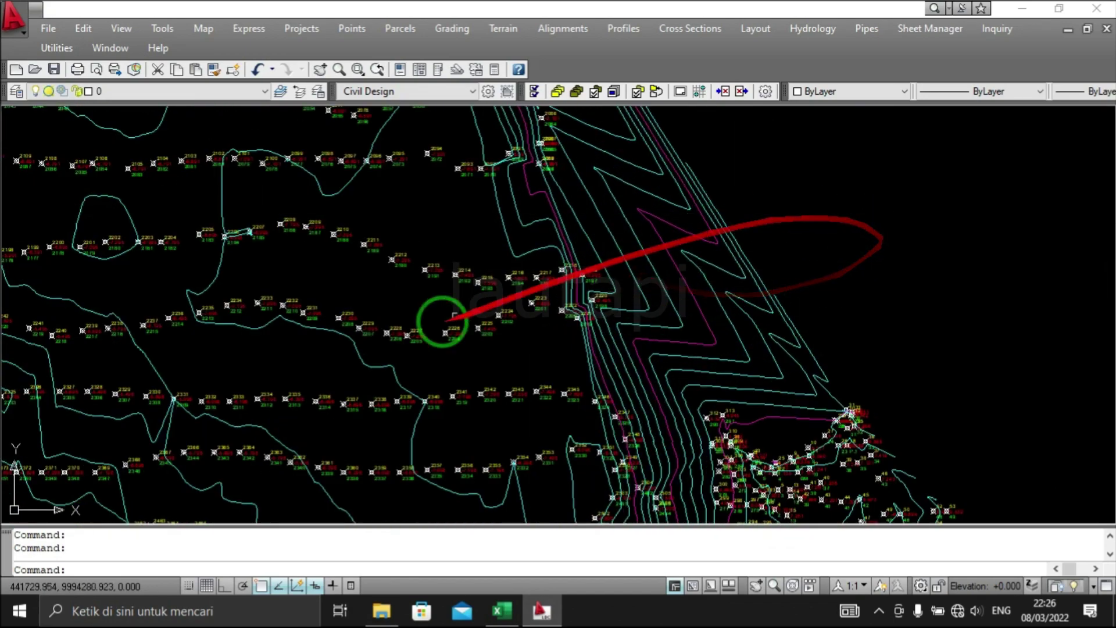
{"action": "scroll", "coordinate": [423, 326], "scroll_direction": "down", "scroll_amount": 3}
{"action": "middle_click_drag", "start_coordinate": [274, 324], "coordinate": [426, 328]}
{"action": "scroll", "coordinate": [425, 327], "scroll_direction": "down", "scroll_amount": 4}
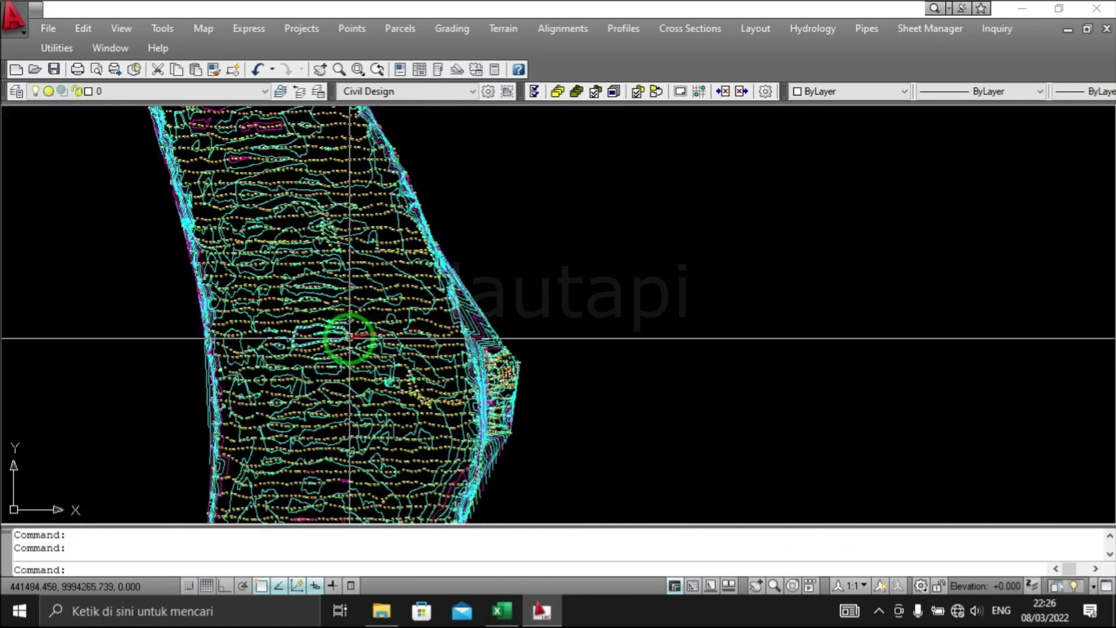
{"action": "scroll", "coordinate": [294, 345], "scroll_direction": "up", "scroll_amount": 5}
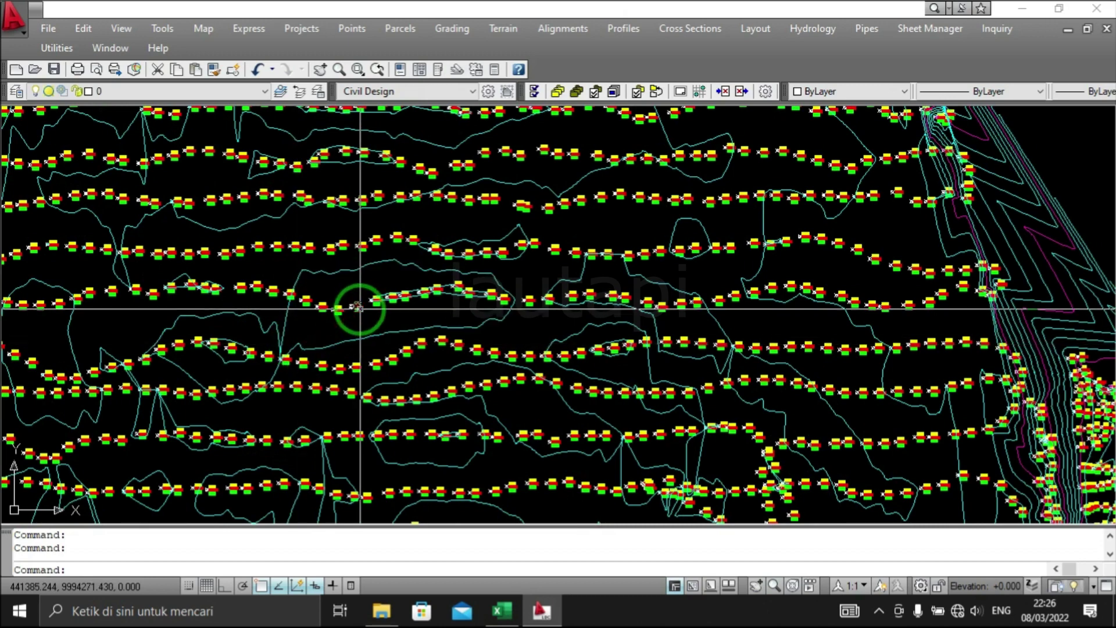
{"action": "middle_click_drag", "start_coordinate": [317, 292], "coordinate": [360, 391]}
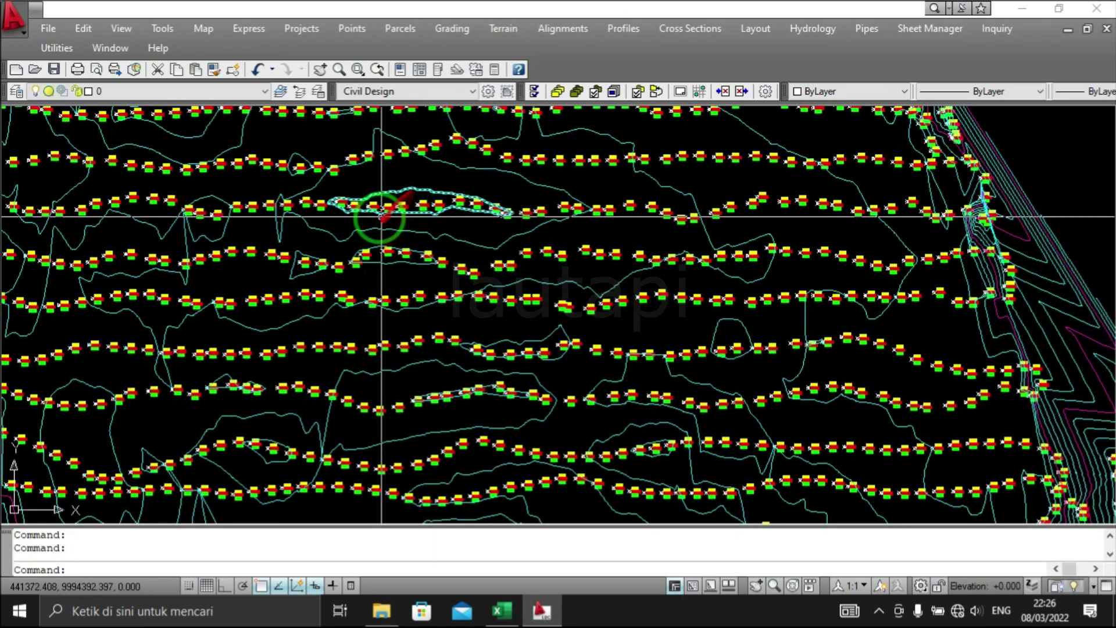
{"action": "middle_click_drag", "start_coordinate": [374, 212], "coordinate": [456, 257]}
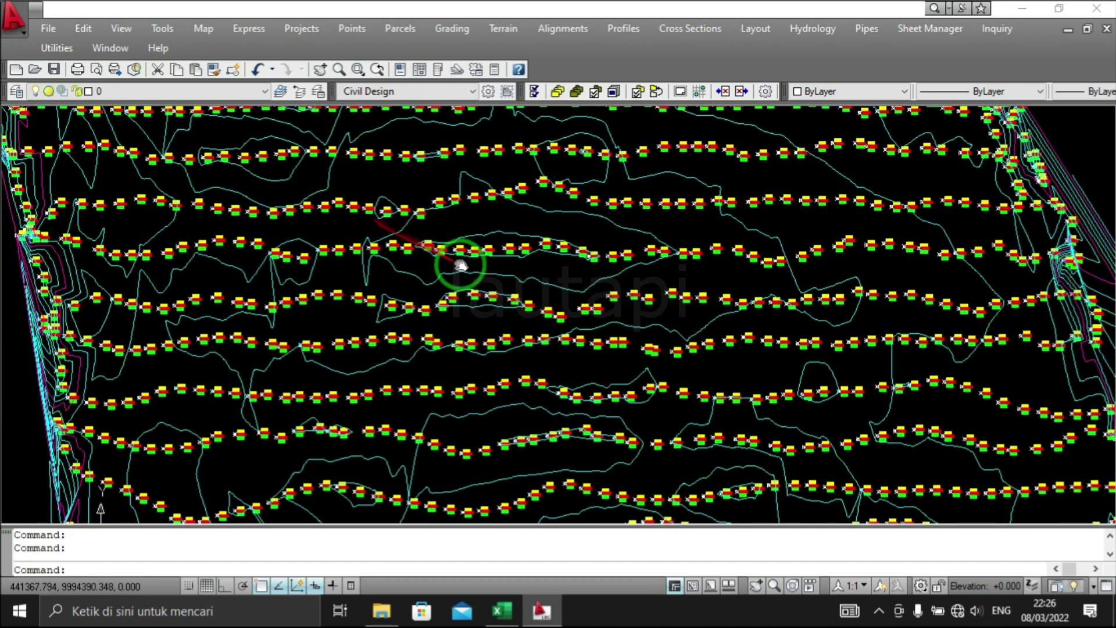
{"action": "left_click", "coordinate": [503, 30]}
{"action": "mouse_move", "coordinate": [533, 109]}
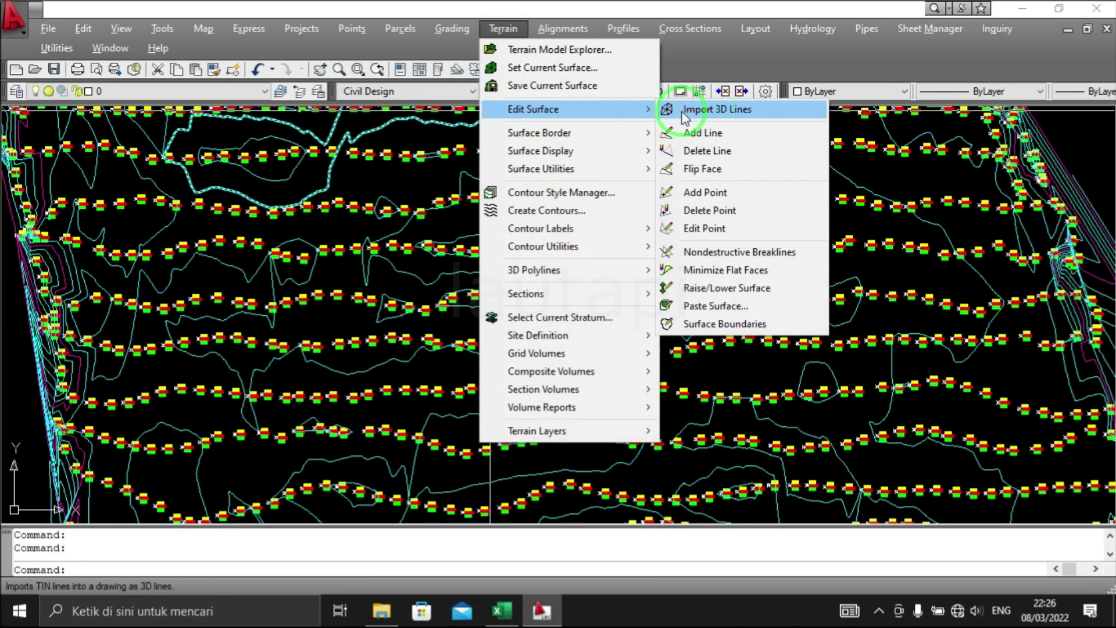
Import Surface1's TIN lines as 3D lines, replacing the old surface view.
{"action": "left_click", "coordinate": [722, 116]}
{"action": "type", "text": "y"}
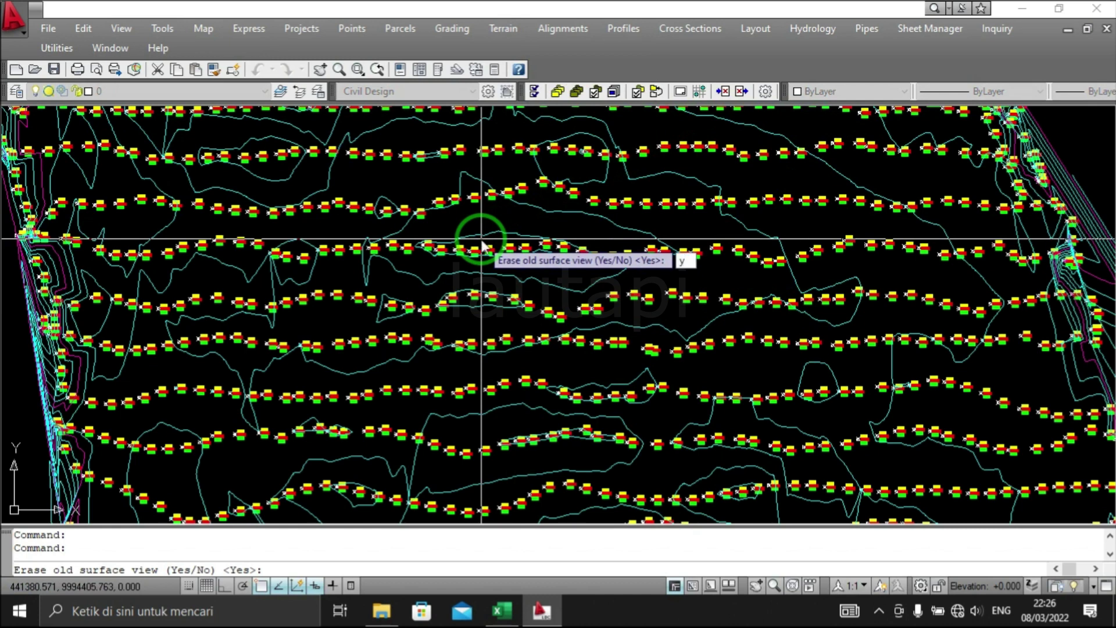
{"action": "key", "text": "Return"}
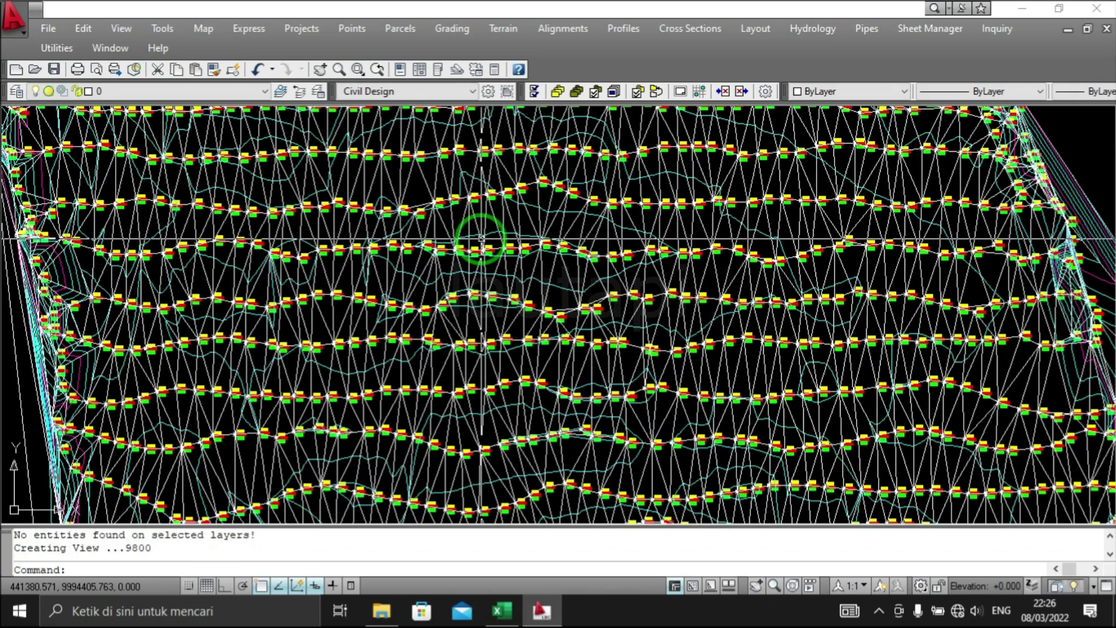
{"action": "scroll", "coordinate": [796, 268], "scroll_direction": "down", "scroll_amount": 2}
{"action": "scroll", "coordinate": [569, 269], "scroll_direction": "down", "scroll_amount": 2}
{"action": "scroll", "coordinate": [548, 314], "scroll_direction": "up", "scroll_amount": 5}
{"action": "scroll", "coordinate": [548, 314], "scroll_direction": "down", "scroll_amount": 3}
{"action": "scroll", "coordinate": [623, 299], "scroll_direction": "down", "scroll_amount": 1}
{"action": "left_click", "coordinate": [23, 93]}
Set layer SRF-VIEW to dark grey colour 250 and close the layer manager.
{"action": "left_click", "coordinate": [410, 255]}
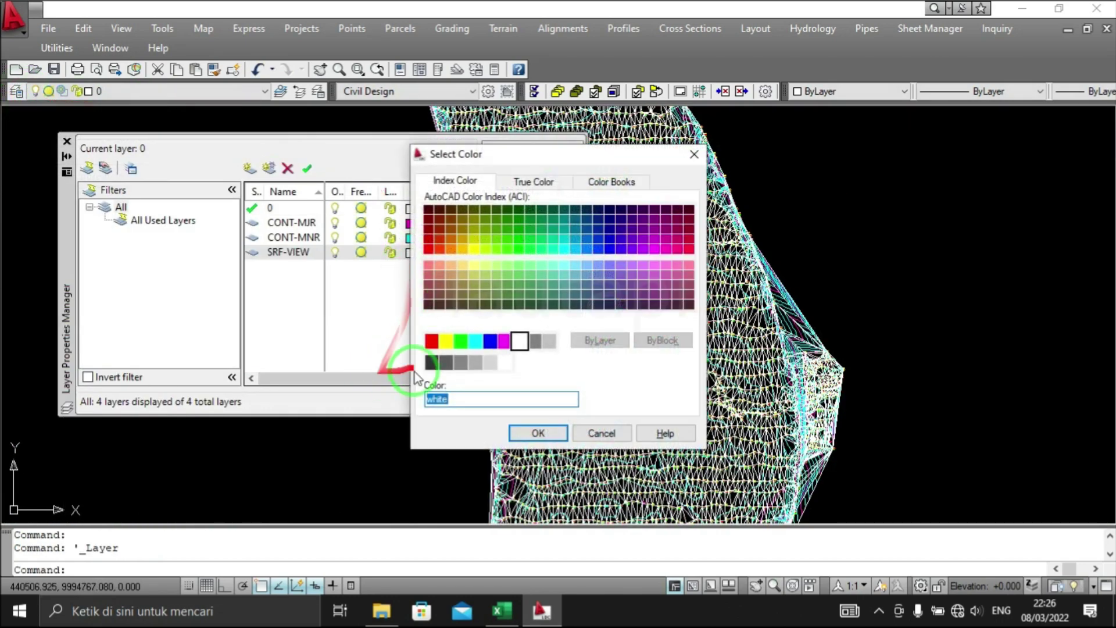
{"action": "left_click", "coordinate": [431, 362]}
{"action": "left_click", "coordinate": [520, 433]}
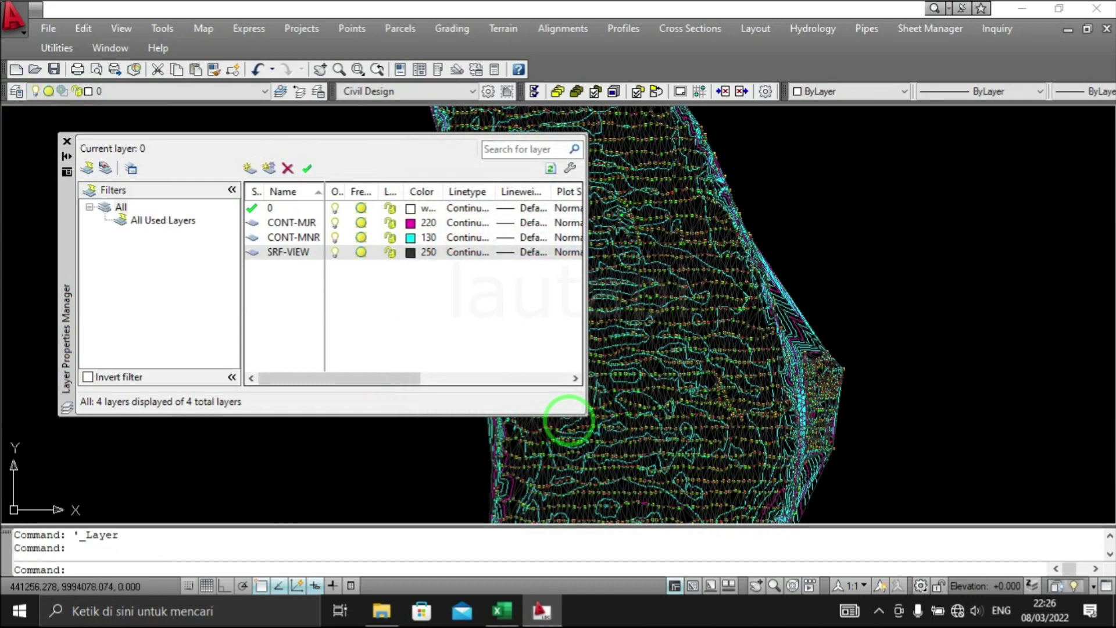
{"action": "left_click", "coordinate": [67, 142]}
Zoom in on points 1451 to 1545, then bring up Terrain > Edit Surface commands.
{"action": "scroll", "coordinate": [668, 324], "scroll_direction": "up", "scroll_amount": 5}
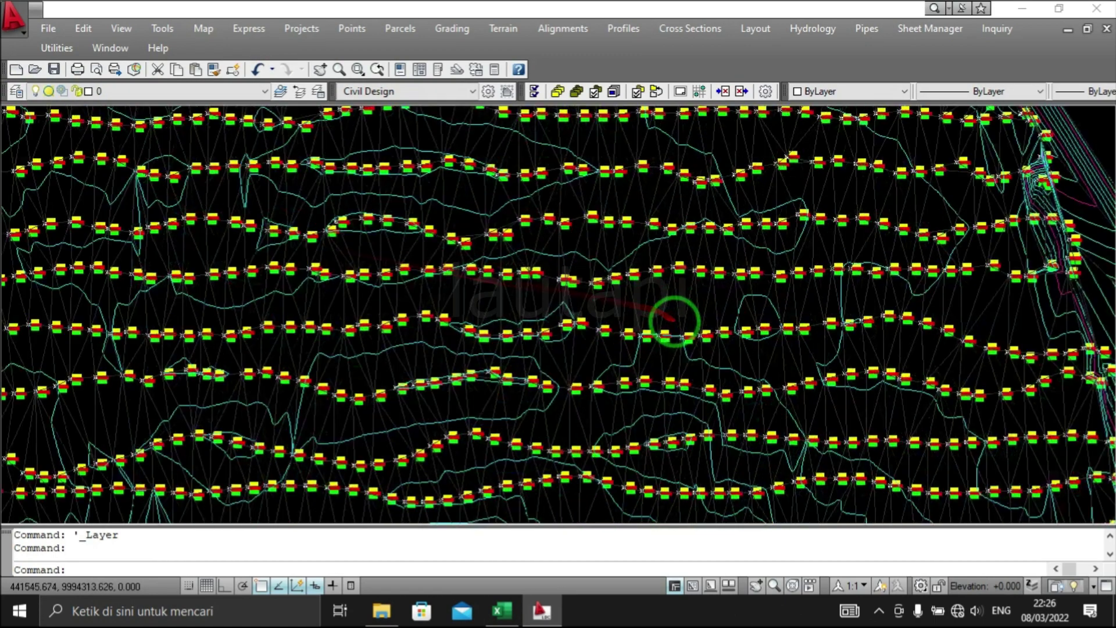
{"action": "scroll", "coordinate": [622, 257], "scroll_direction": "down", "scroll_amount": 3}
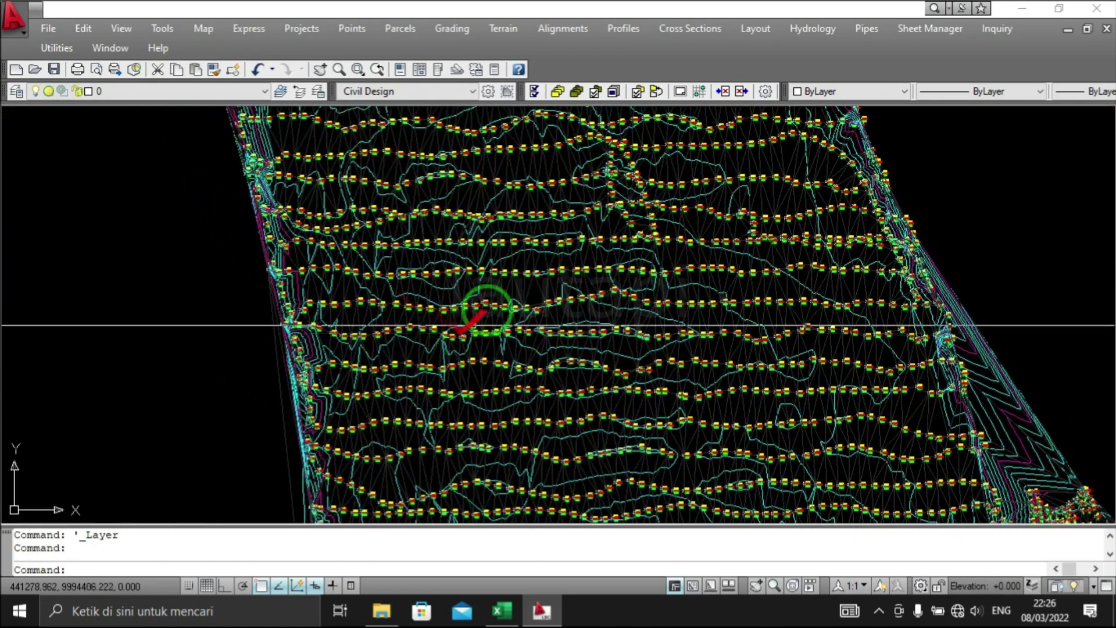
{"action": "scroll", "coordinate": [474, 319], "scroll_direction": "up", "scroll_amount": 3}
{"action": "scroll", "coordinate": [449, 256], "scroll_direction": "up", "scroll_amount": 5}
{"action": "scroll", "coordinate": [574, 369], "scroll_direction": "down", "scroll_amount": 2}
{"action": "scroll", "coordinate": [566, 294], "scroll_direction": "down", "scroll_amount": 3}
{"action": "scroll", "coordinate": [481, 250], "scroll_direction": "down", "scroll_amount": 3}
{"action": "middle_click_drag", "start_coordinate": [481, 250], "coordinate": [480, 400]}
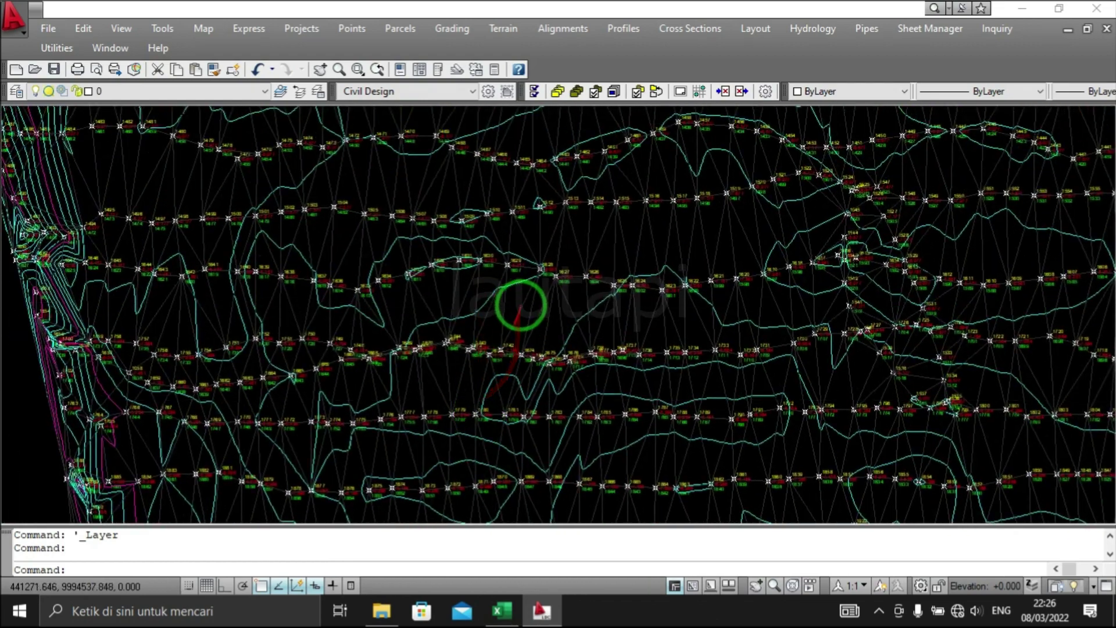
{"action": "scroll", "coordinate": [685, 324], "scroll_direction": "down", "scroll_amount": 3}
{"action": "scroll", "coordinate": [663, 357], "scroll_direction": "up", "scroll_amount": 4}
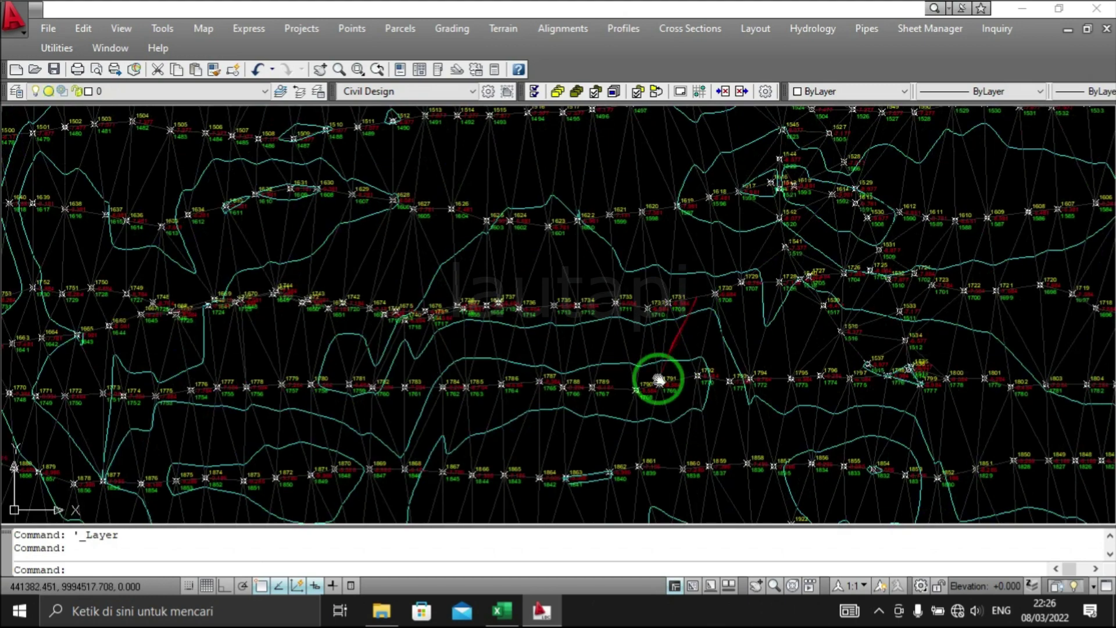
{"action": "scroll", "coordinate": [673, 343], "scroll_direction": "up", "scroll_amount": 2}
{"action": "scroll", "coordinate": [573, 195], "scroll_direction": "up", "scroll_amount": 4}
{"action": "middle_click_drag", "start_coordinate": [496, 225], "coordinate": [583, 316]}
{"action": "scroll", "coordinate": [550, 250], "scroll_direction": "down", "scroll_amount": 2}
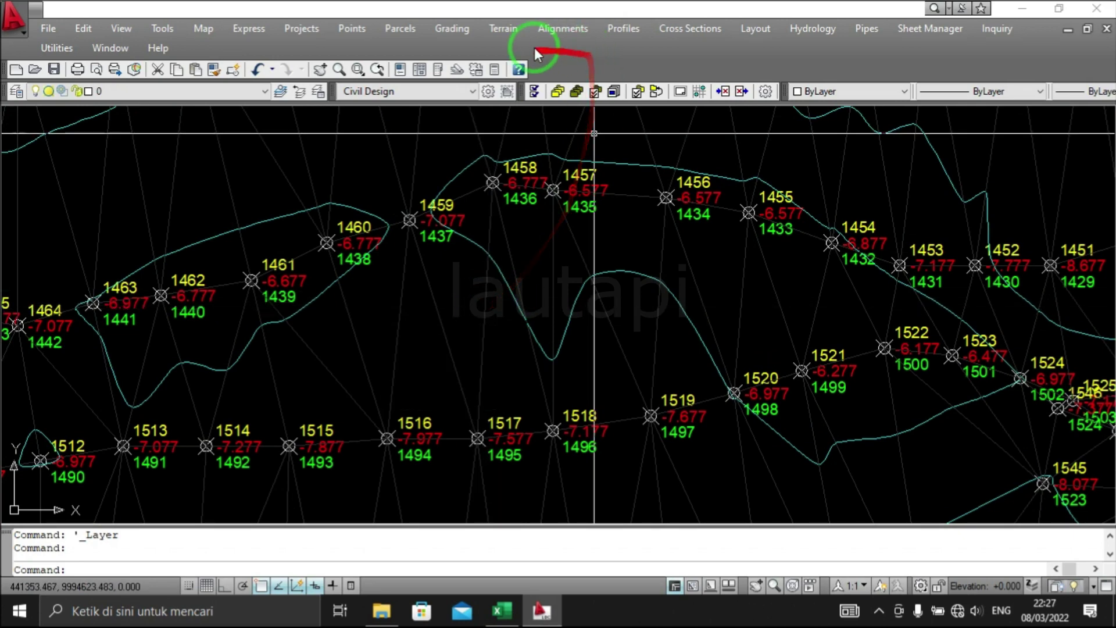
{"action": "left_click", "coordinate": [511, 34]}
{"action": "left_click", "coordinate": [526, 112]}
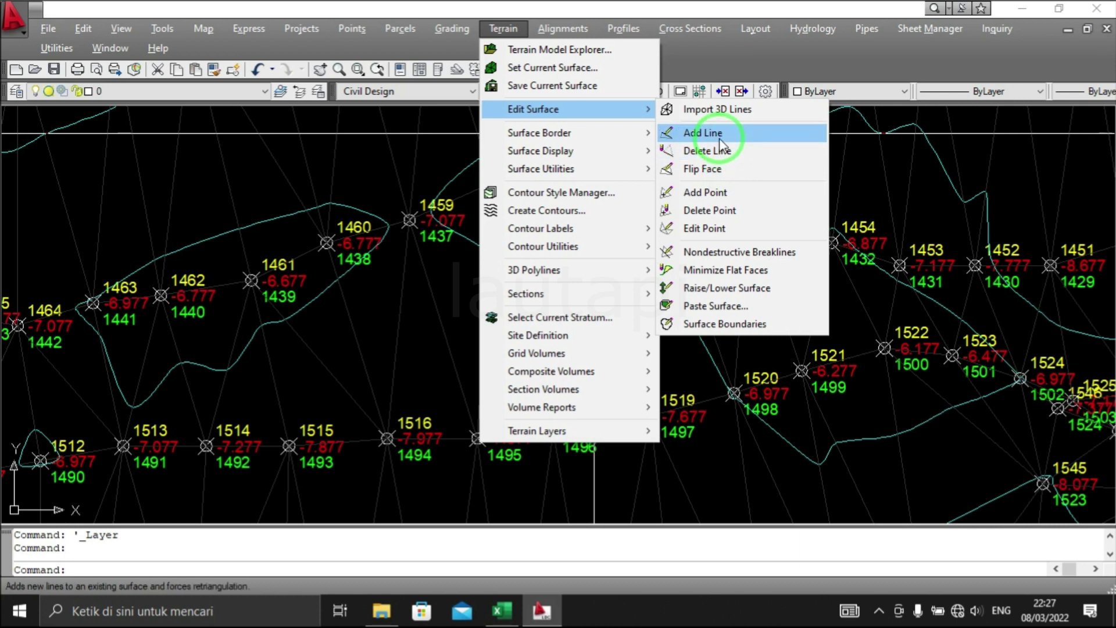
Flip the Surface1 TIN edge running from point 1457 to 1518 with Flip Face.
{"action": "left_click", "coordinate": [720, 170]}
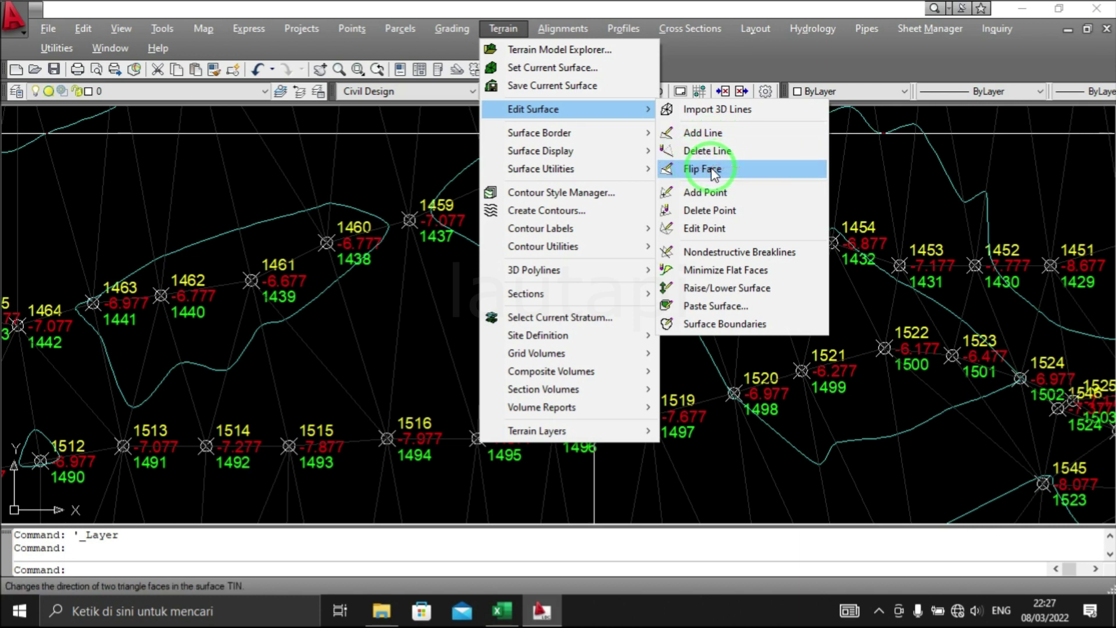
{"action": "left_click", "coordinate": [714, 170]}
{"action": "scroll", "coordinate": [299, 256], "scroll_direction": "down", "scroll_amount": 3}
{"action": "scroll", "coordinate": [386, 249], "scroll_direction": "up", "scroll_amount": 5}
{"action": "scroll", "coordinate": [469, 223], "scroll_direction": "down", "scroll_amount": 1}
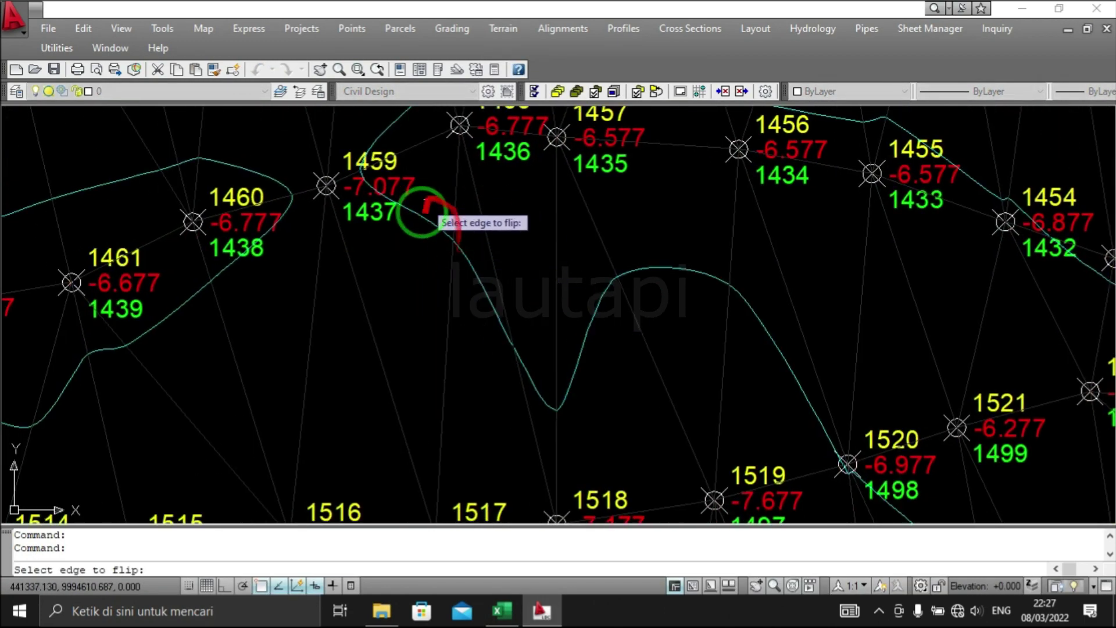
{"action": "scroll", "coordinate": [461, 237], "scroll_direction": "down", "scroll_amount": 3}
{"action": "scroll", "coordinate": [485, 267], "scroll_direction": "up", "scroll_amount": 1}
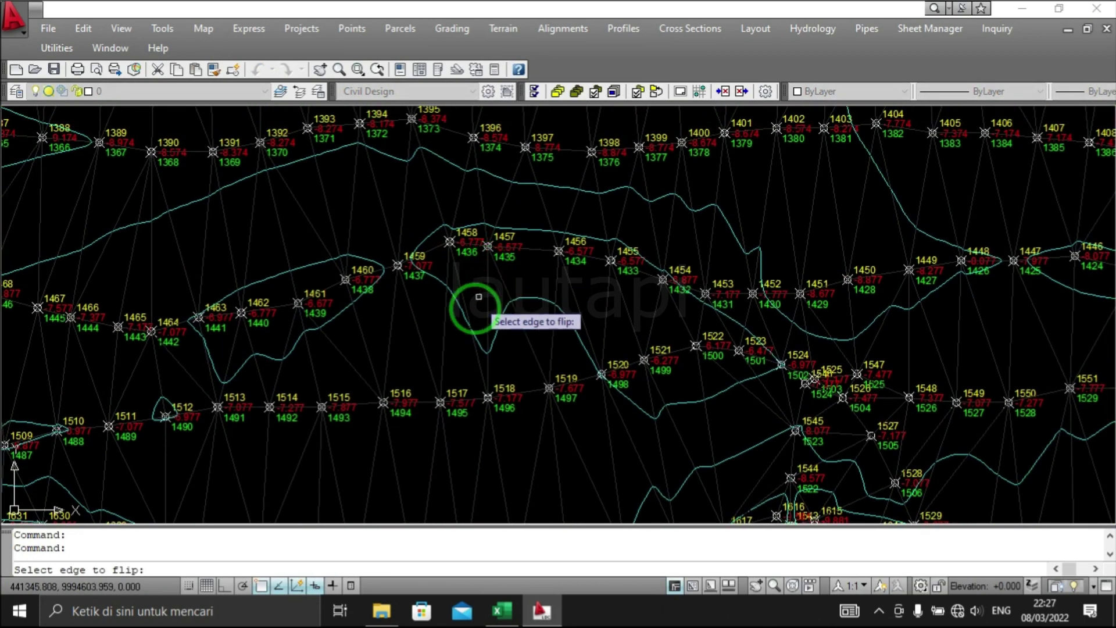
{"action": "scroll", "coordinate": [468, 303], "scroll_direction": "up", "scroll_amount": 3}
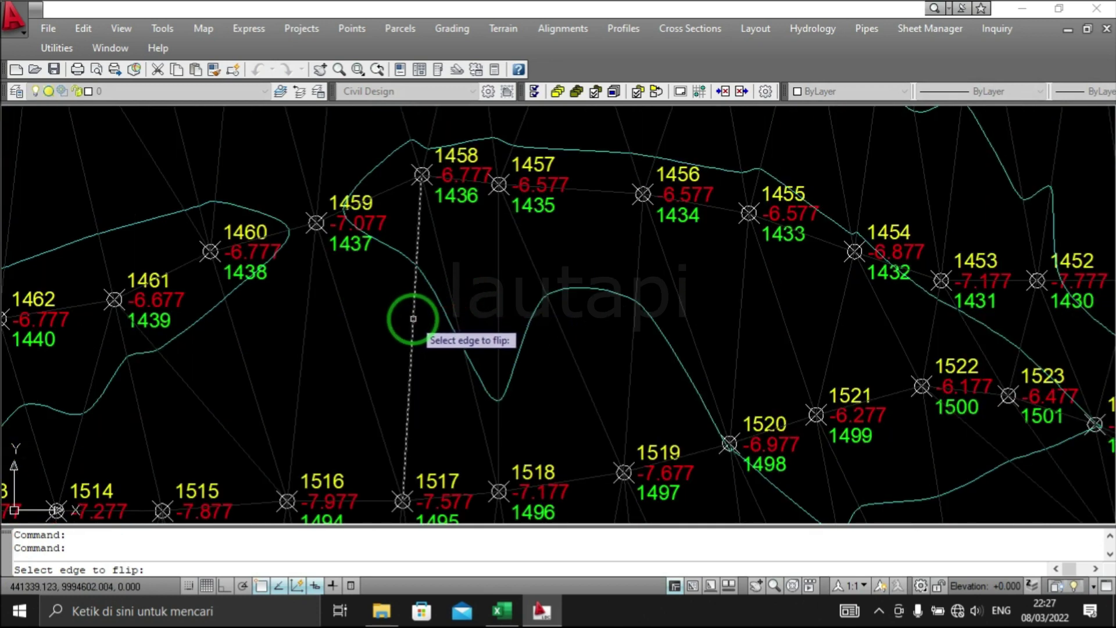
{"action": "left_click", "coordinate": [498, 426]}
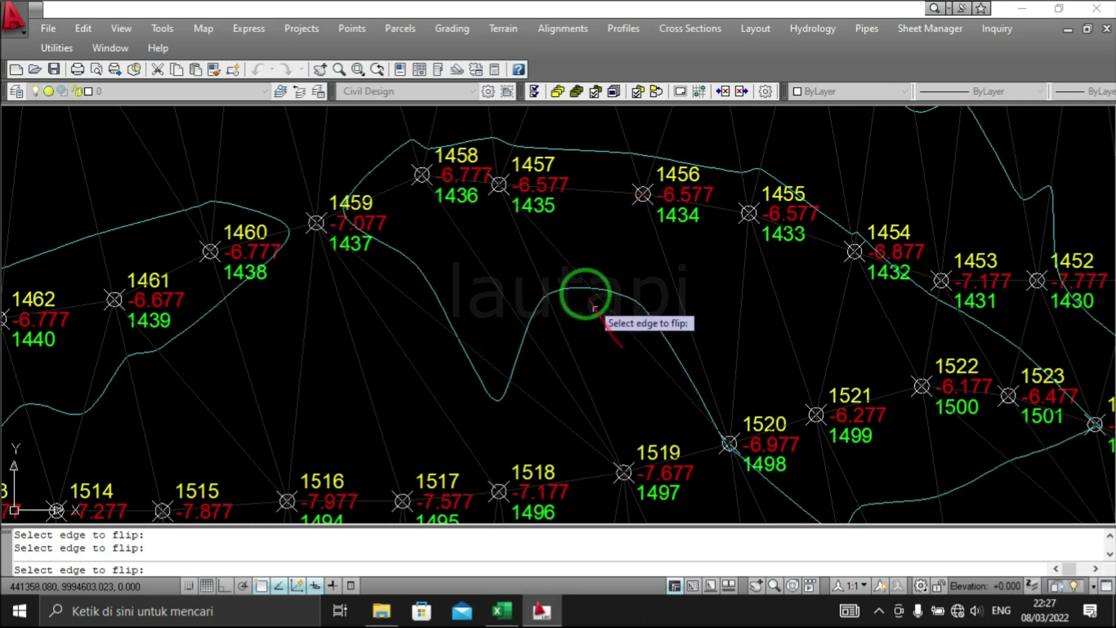
{"action": "left_click", "coordinate": [501, 35]}
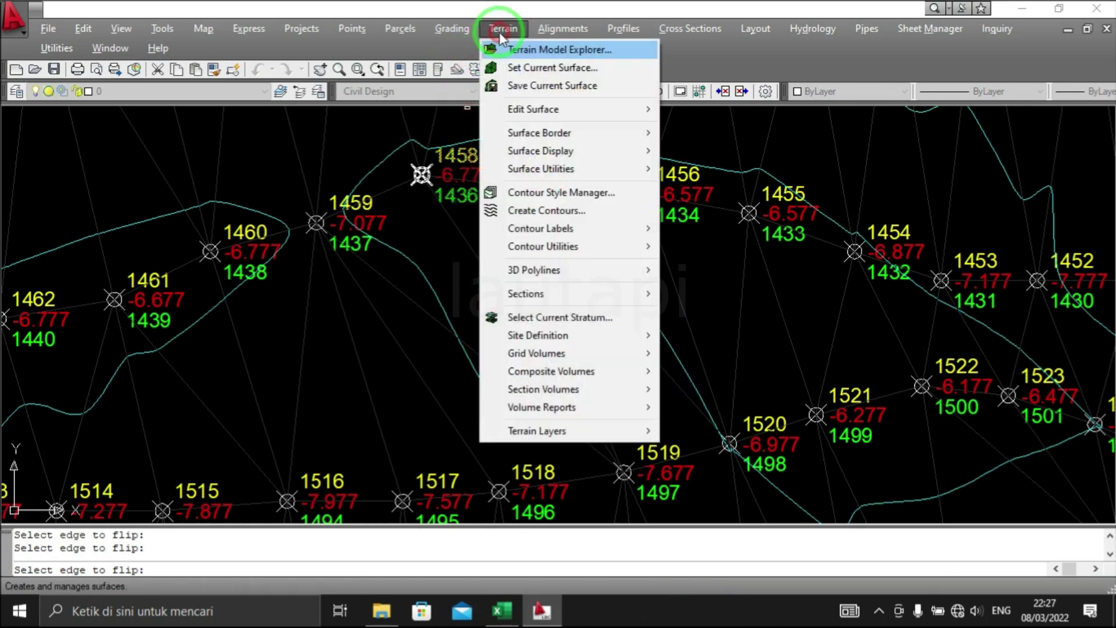
{"action": "left_click", "coordinate": [544, 212]}
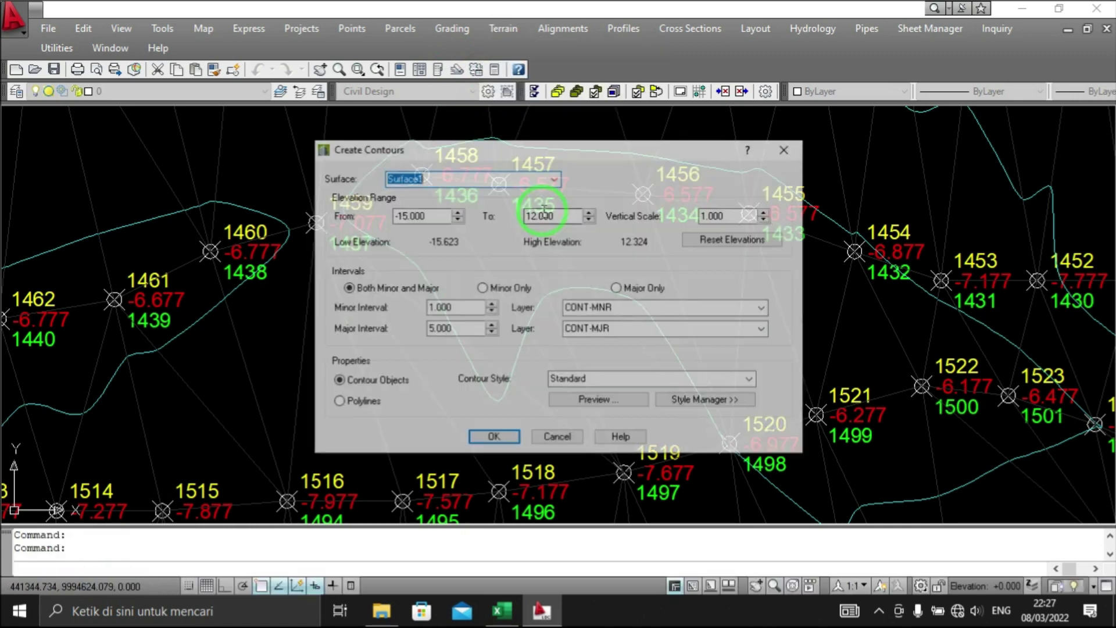
{"action": "left_click", "coordinate": [515, 447]}
{"action": "type", "text": "y"}
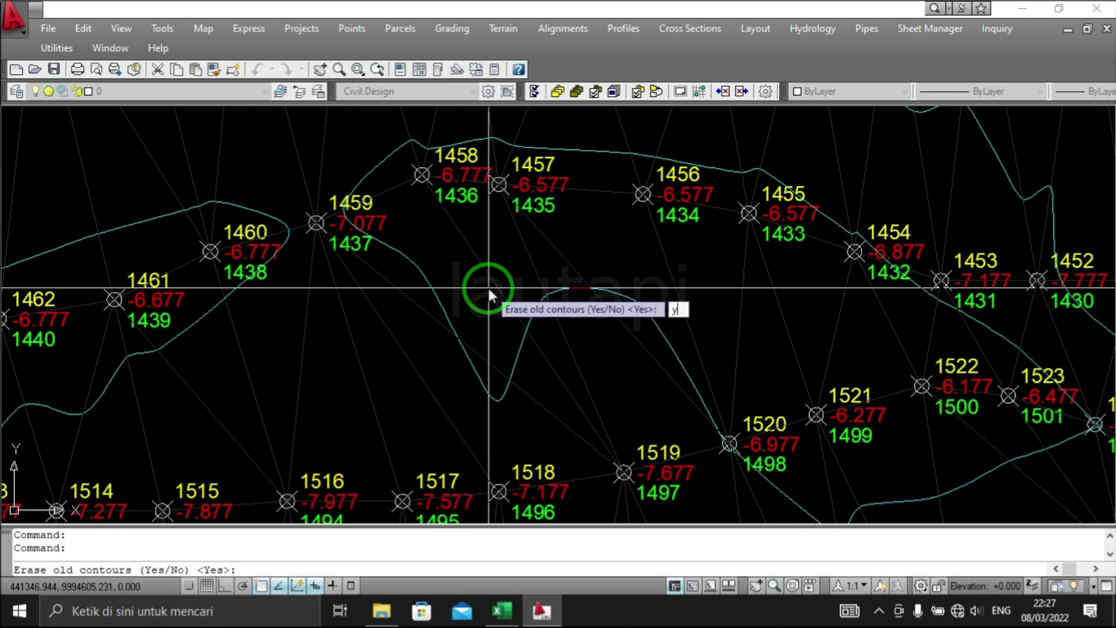
{"action": "key", "text": "Return"}
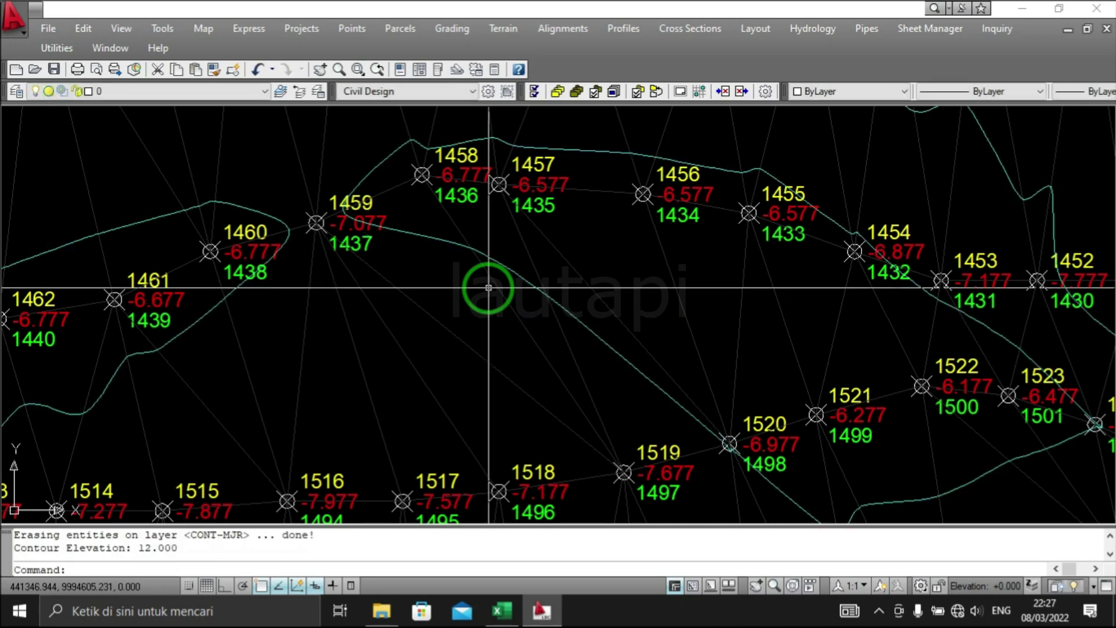
{"action": "scroll", "coordinate": [488, 287], "scroll_direction": "down", "scroll_amount": 2}
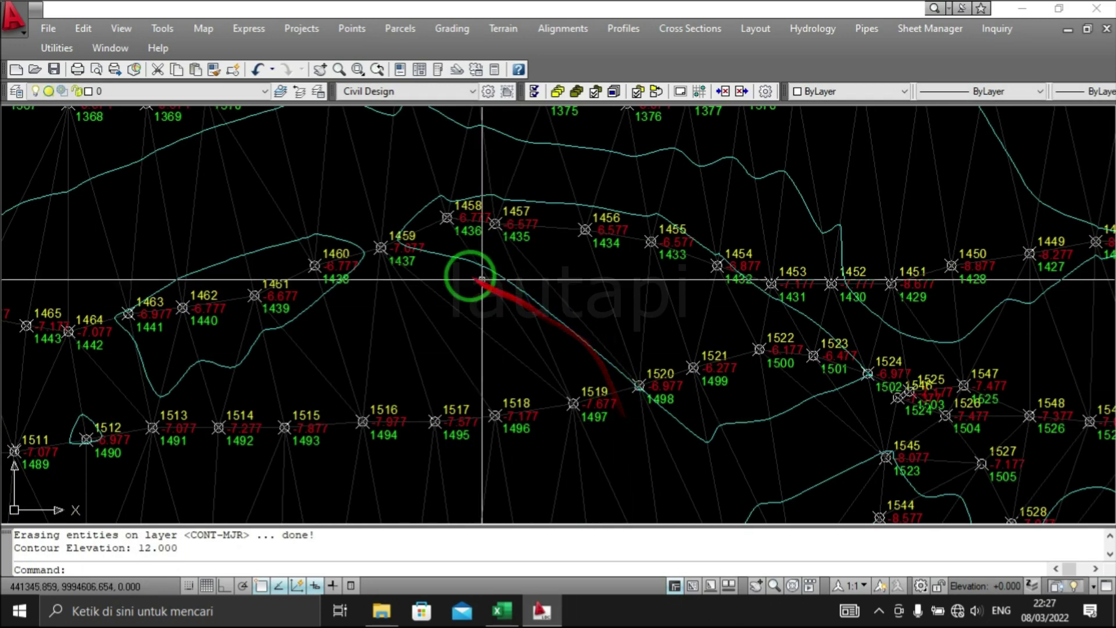
{"action": "scroll", "coordinate": [500, 233], "scroll_direction": "down", "scroll_amount": 2}
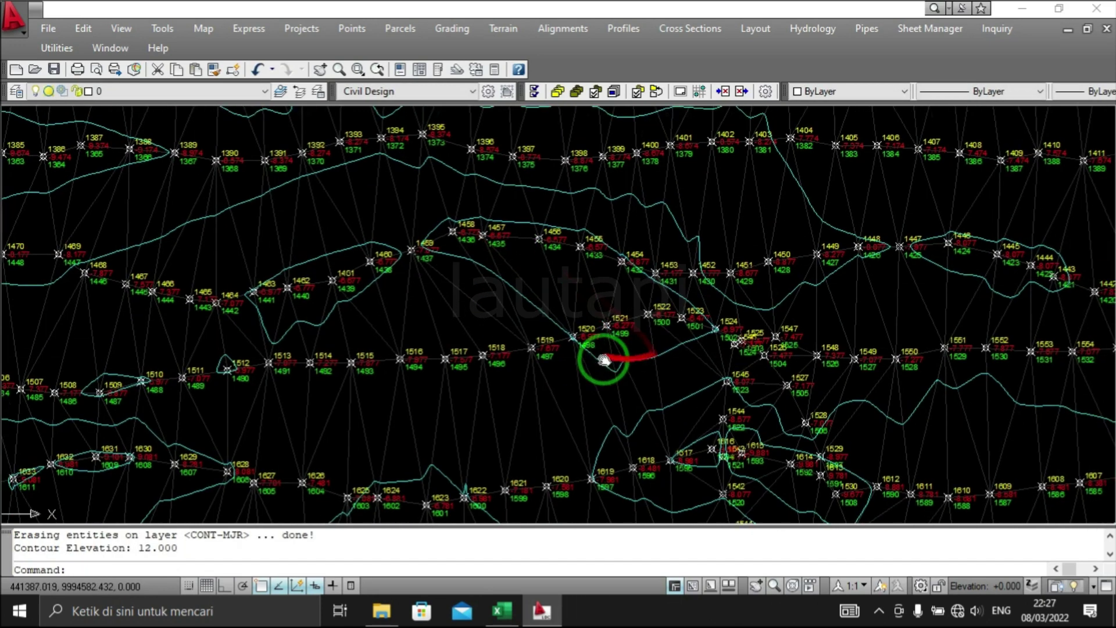
{"action": "scroll", "coordinate": [587, 356], "scroll_direction": "down", "scroll_amount": 3}
{"action": "scroll", "coordinate": [481, 332], "scroll_direction": "down", "scroll_amount": 2}
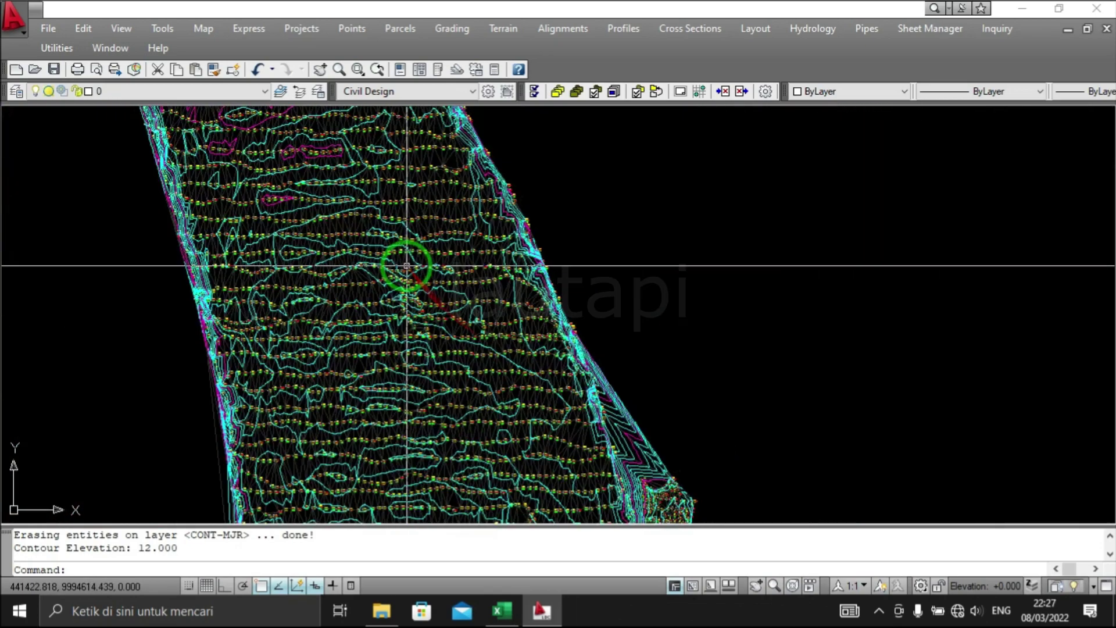
{"action": "scroll", "coordinate": [418, 374], "scroll_direction": "up", "scroll_amount": 4}
{"action": "mouse_move", "coordinate": [553, 428]}
{"action": "middle_mouse_down"}
{"action": "mouse_move", "coordinate": [633, 407]}
{"action": "mouse_move", "coordinate": [543, 299]}
{"action": "mouse_move", "coordinate": [586, 331]}
{"action": "middle_mouse_up"}
{"action": "scroll", "coordinate": [605, 362], "scroll_direction": "up", "scroll_amount": 3}
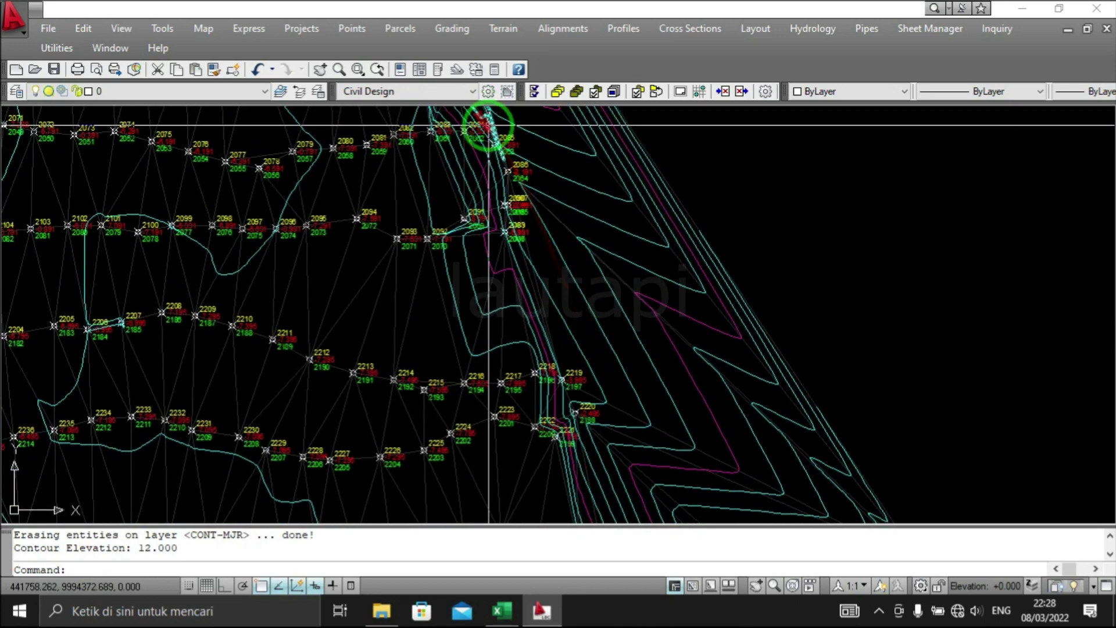
Start Group Interior contour labelling with a 1.000 elevation increment.
{"action": "left_click", "coordinate": [470, 110]}
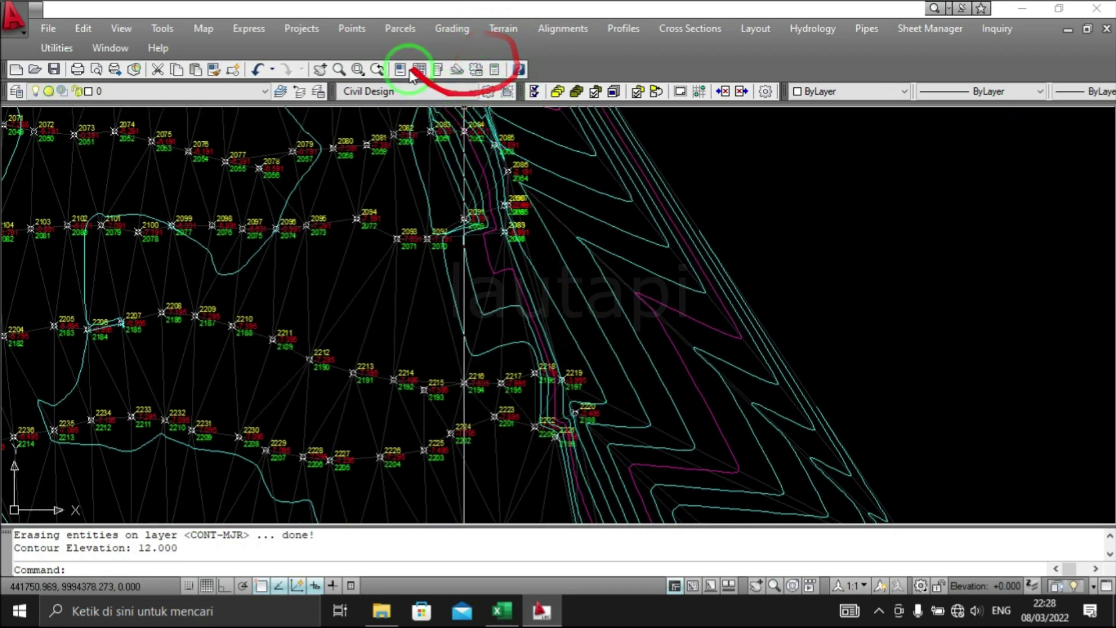
{"action": "left_click", "coordinate": [504, 30]}
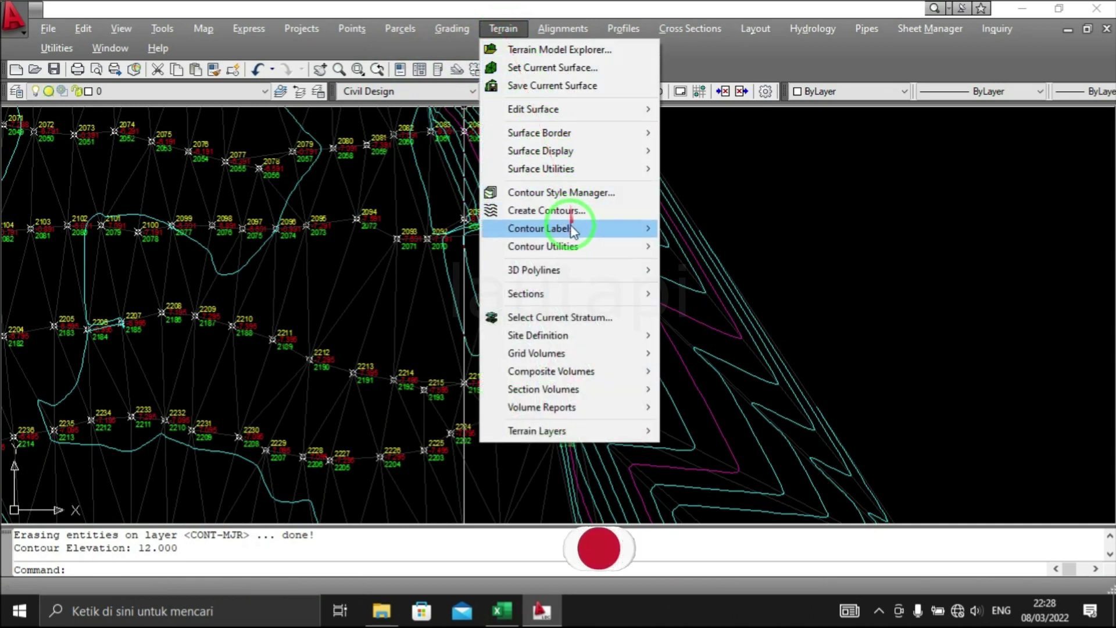
{"action": "mouse_move", "coordinate": [541, 228]}
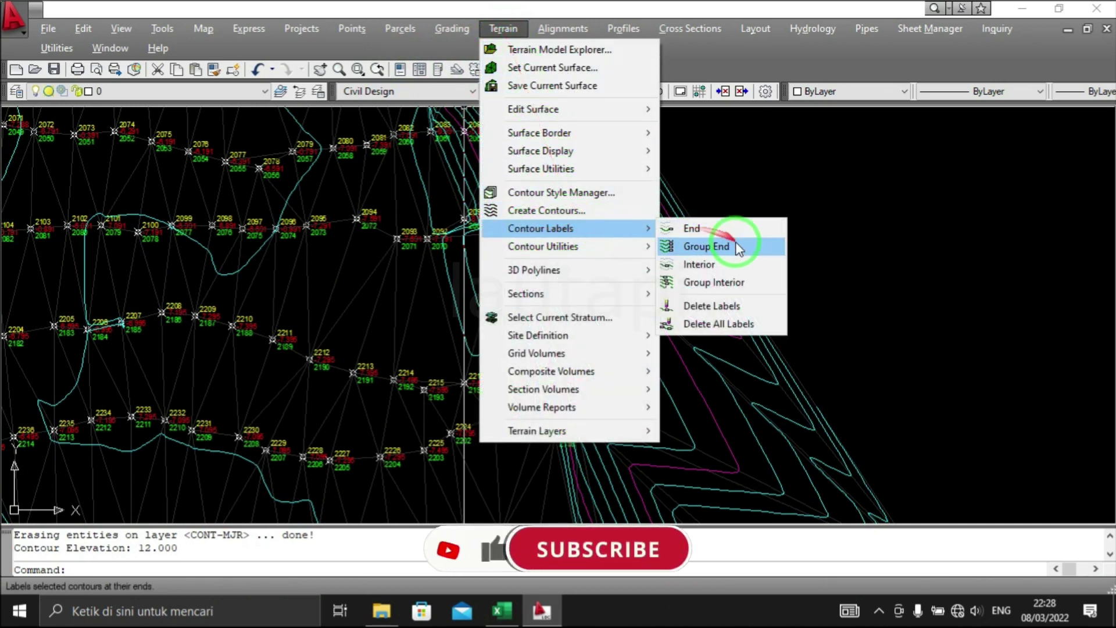
{"action": "left_click", "coordinate": [724, 285]}
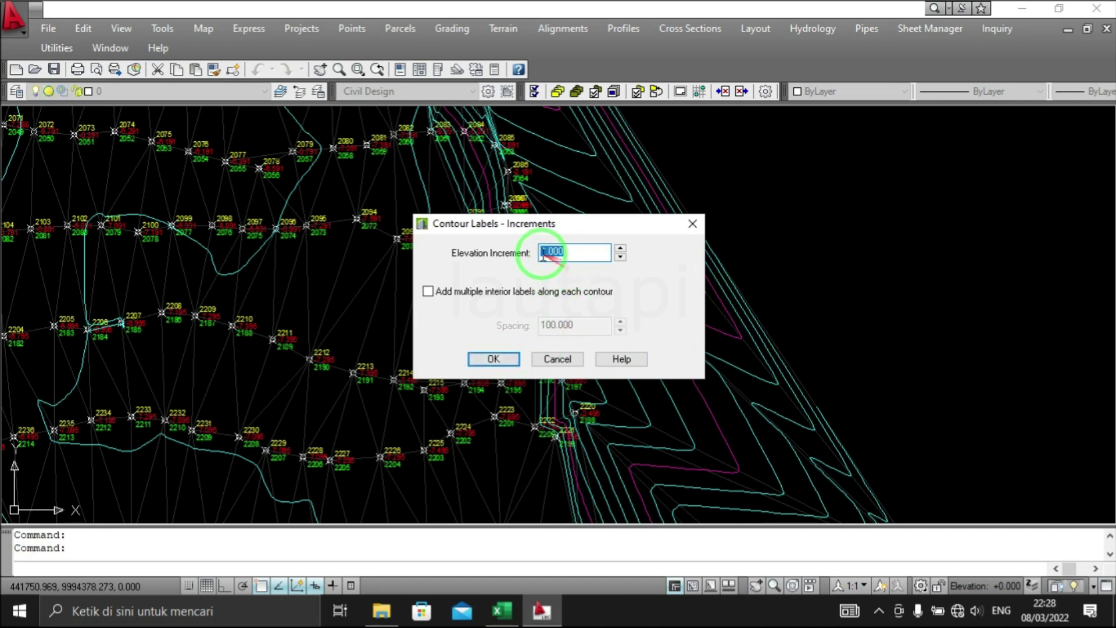
{"action": "left_click", "coordinate": [494, 359]}
Pan and zoom to bring the steep eastern edge contours into view.
{"action": "scroll", "coordinate": [817, 241], "scroll_direction": "down", "scroll_amount": 2}
{"action": "scroll", "coordinate": [795, 212], "scroll_direction": "down", "scroll_amount": 3}
{"action": "scroll", "coordinate": [780, 217], "scroll_direction": "down", "scroll_amount": 2}
{"action": "middle_click_drag", "start_coordinate": [780, 216], "coordinate": [722, 278]}
{"action": "scroll", "coordinate": [797, 279], "scroll_direction": "up", "scroll_amount": 1}
{"action": "scroll", "coordinate": [798, 276], "scroll_direction": "up", "scroll_amount": 2}
{"action": "scroll", "coordinate": [788, 291], "scroll_direction": "up", "scroll_amount": 2}
{"action": "middle_click_drag", "start_coordinate": [782, 297], "coordinate": [720, 157]}
{"action": "scroll", "coordinate": [719, 157], "scroll_direction": "down", "scroll_amount": 3}
{"action": "scroll", "coordinate": [721, 165], "scroll_direction": "down", "scroll_amount": 4}
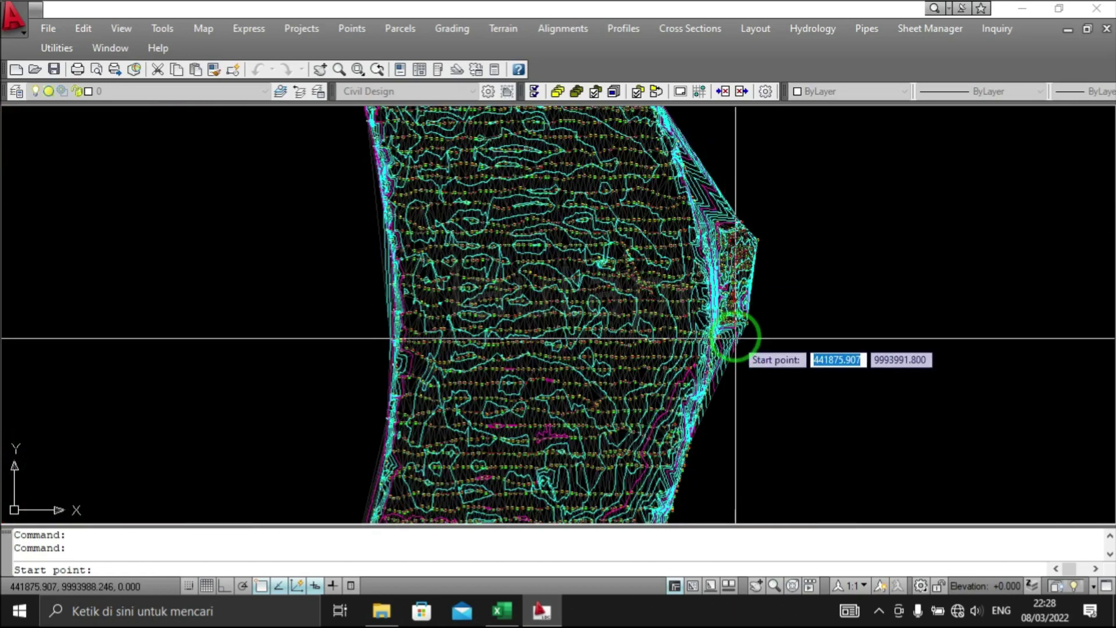
{"action": "scroll", "coordinate": [723, 324], "scroll_direction": "up", "scroll_amount": 2}
{"action": "scroll", "coordinate": [706, 312], "scroll_direction": "up", "scroll_amount": 2}
{"action": "middle_click_drag", "start_coordinate": [741, 257], "coordinate": [676, 388]}
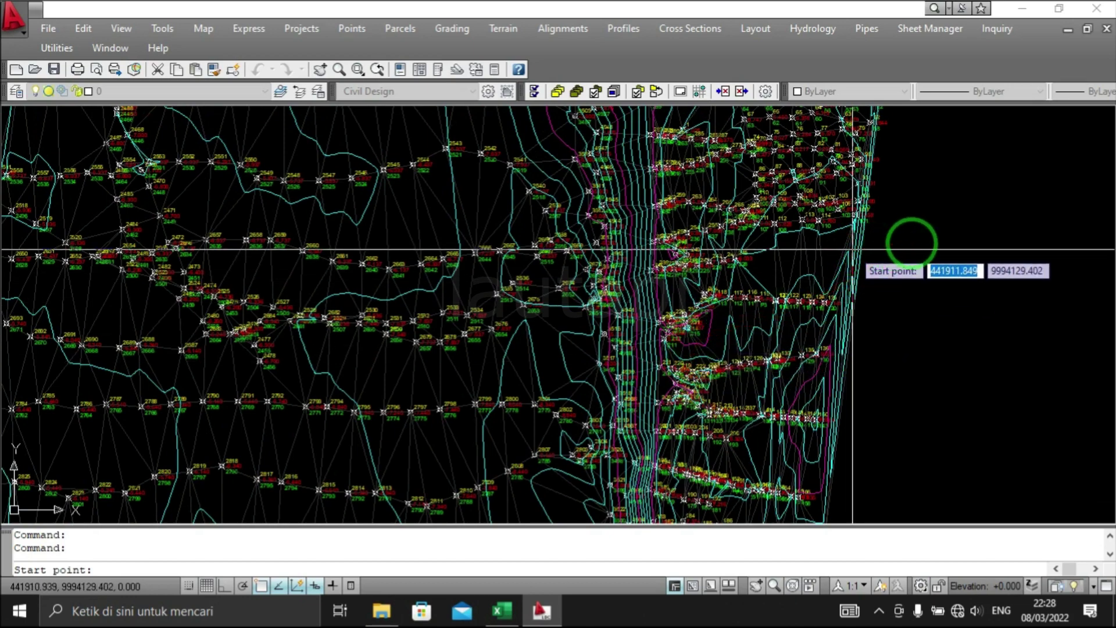
Draw the labelling line across the eastern contours, placing labels such as 6.000 and 7.000.
{"action": "left_click", "coordinate": [912, 243]}
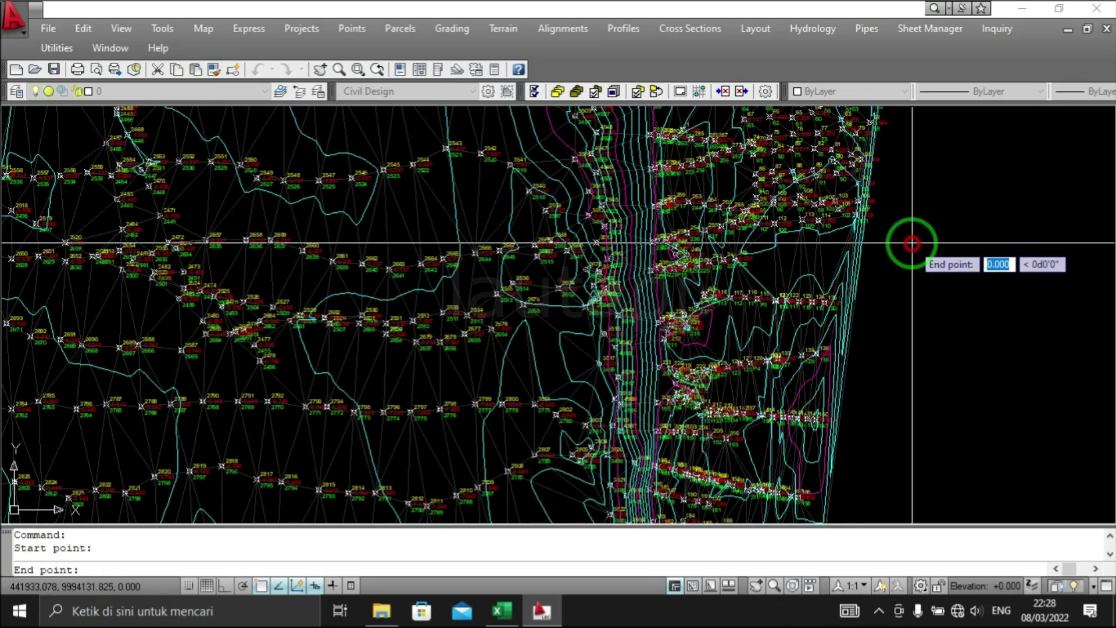
{"action": "scroll", "coordinate": [348, 266], "scroll_direction": "down", "scroll_amount": 3}
{"action": "scroll", "coordinate": [561, 267], "scroll_direction": "up", "scroll_amount": 2}
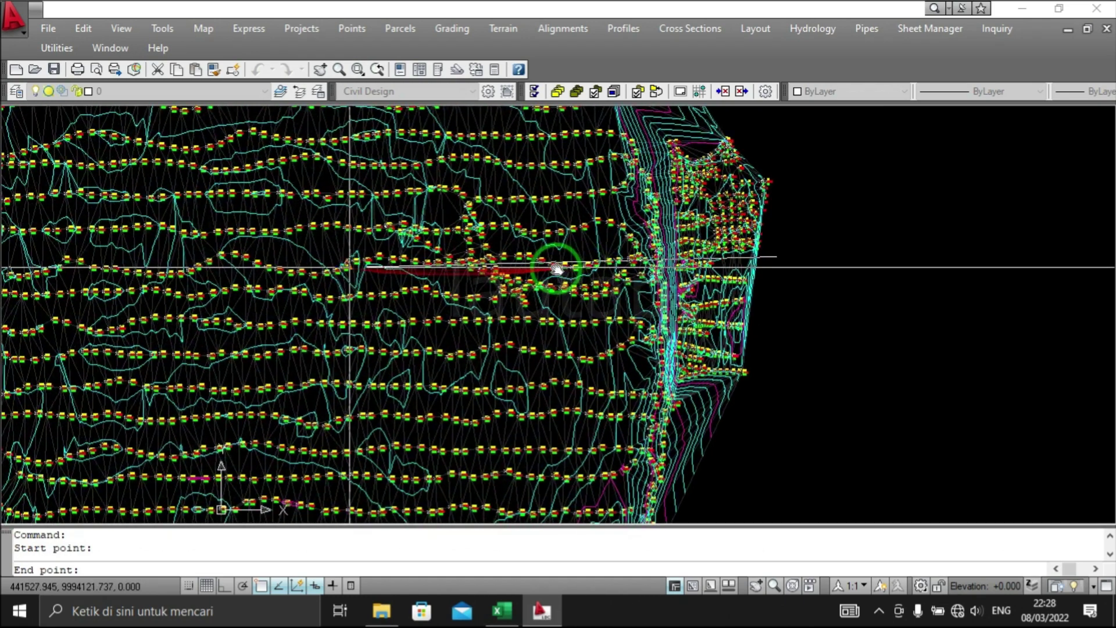
{"action": "scroll", "coordinate": [587, 262], "scroll_direction": "up", "scroll_amount": 2}
{"action": "scroll", "coordinate": [589, 262], "scroll_direction": "up", "scroll_amount": 2}
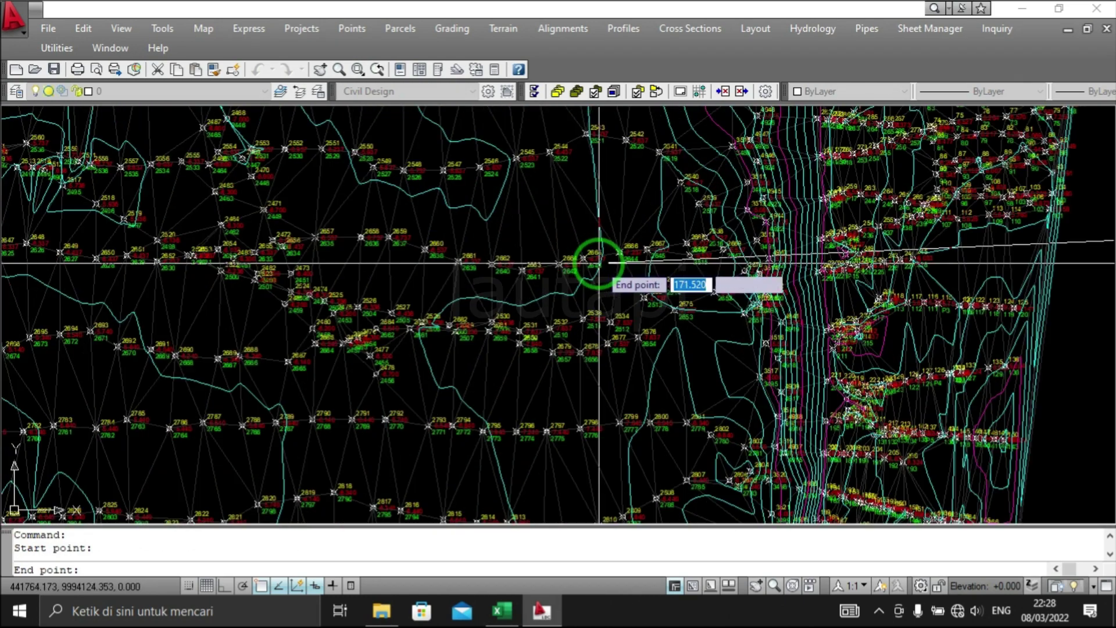
{"action": "left_click", "coordinate": [510, 343]}
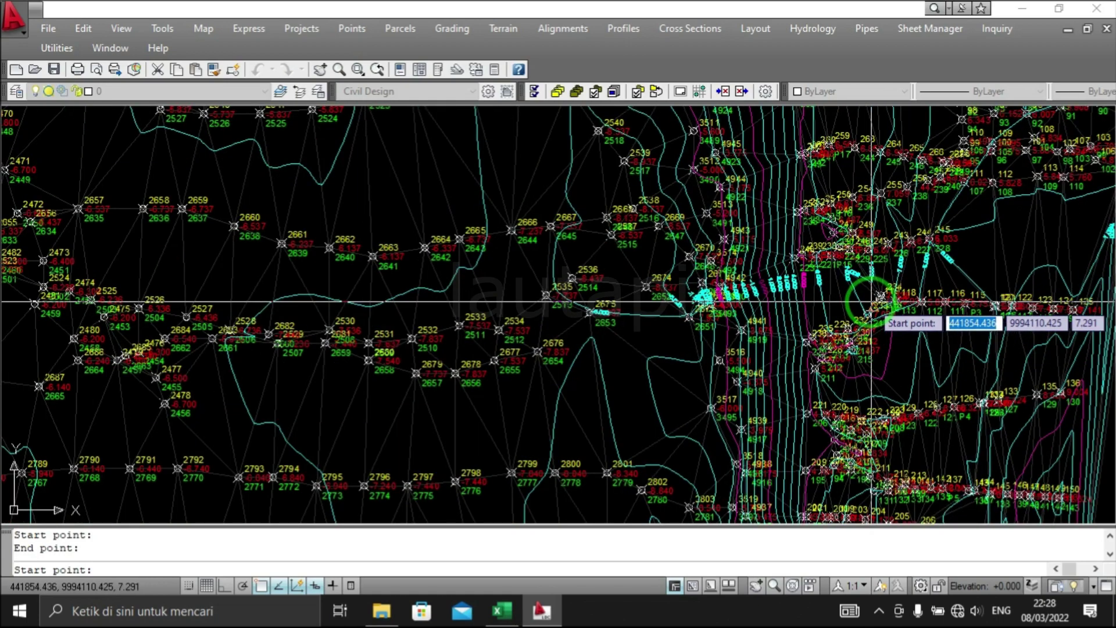
{"action": "scroll", "coordinate": [867, 304], "scroll_direction": "up", "scroll_amount": 6}
{"action": "mouse_move", "coordinate": [773, 269]}
{"action": "middle_mouse_down"}
{"action": "mouse_move", "coordinate": [838, 337]}
{"action": "mouse_move", "coordinate": [561, 319]}
{"action": "middle_mouse_up"}
{"action": "scroll", "coordinate": [837, 337], "scroll_direction": "down", "scroll_amount": 4}
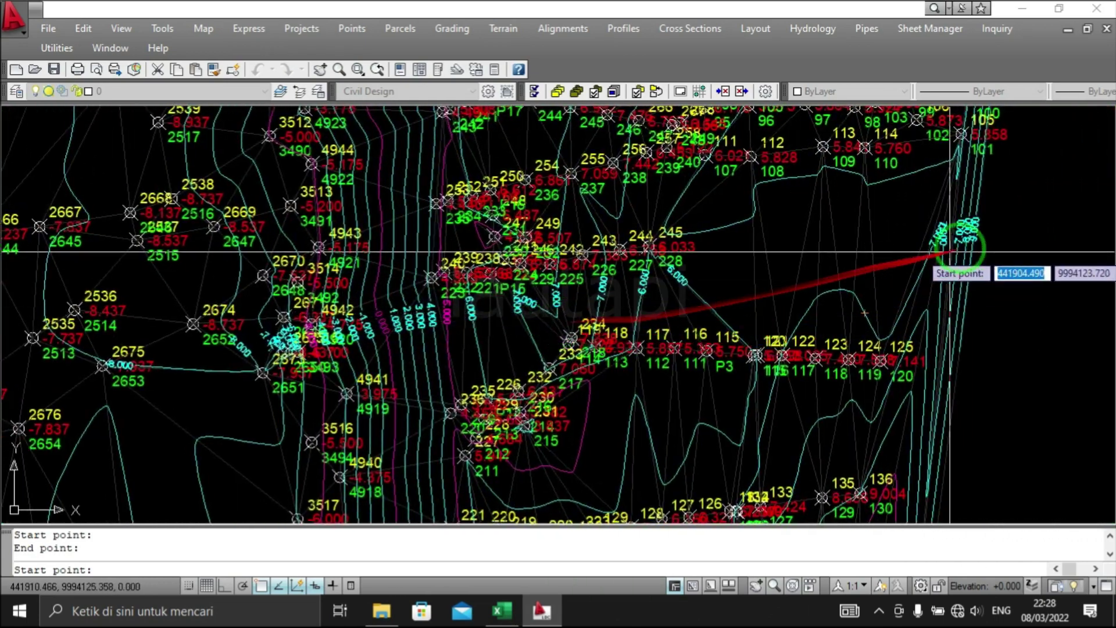
{"action": "scroll", "coordinate": [979, 233], "scroll_direction": "up", "scroll_amount": 6}
{"action": "scroll", "coordinate": [959, 227], "scroll_direction": "down", "scroll_amount": 4}
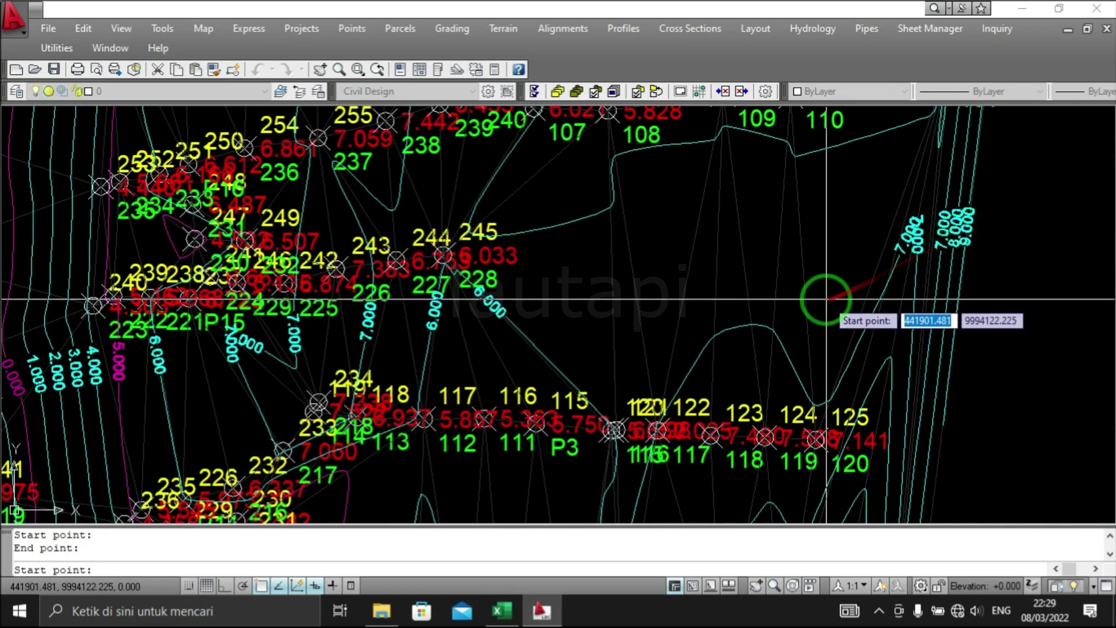
{"action": "key", "text": "Return"}
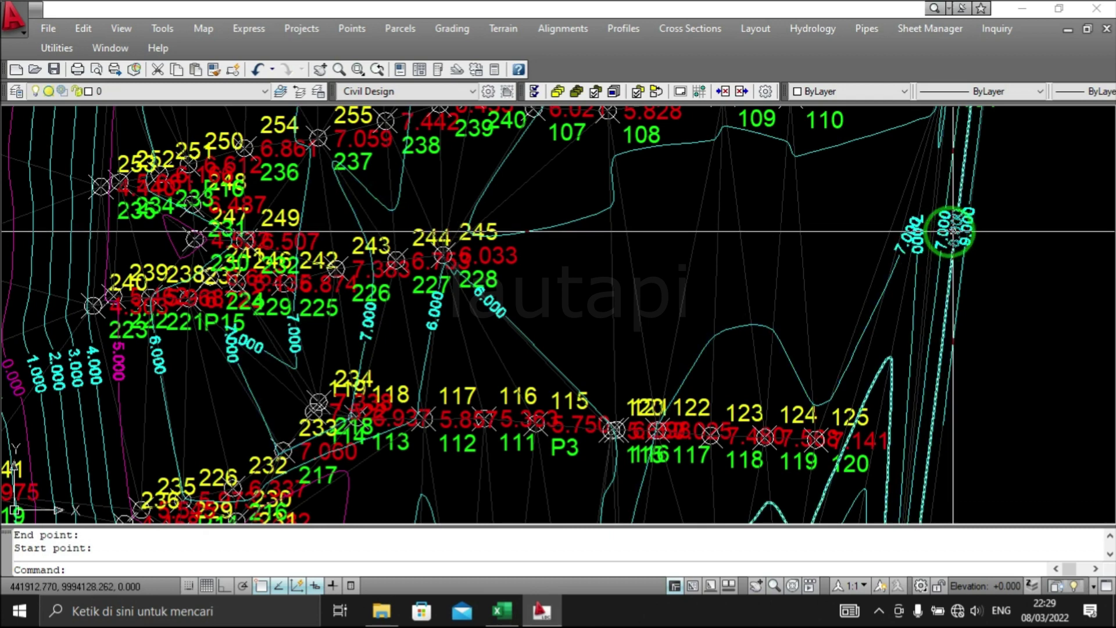
{"action": "left_click", "coordinate": [340, 31]}
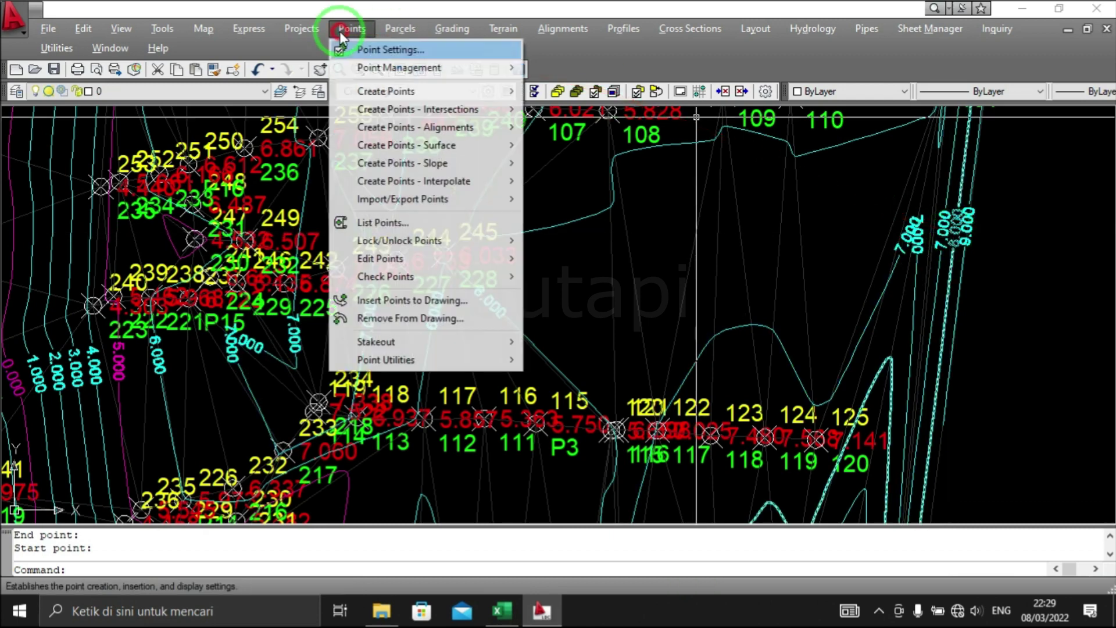
Set the Standard contour style's label text height to 2.000 in the Text Style settings.
{"action": "left_click", "coordinate": [487, 31]}
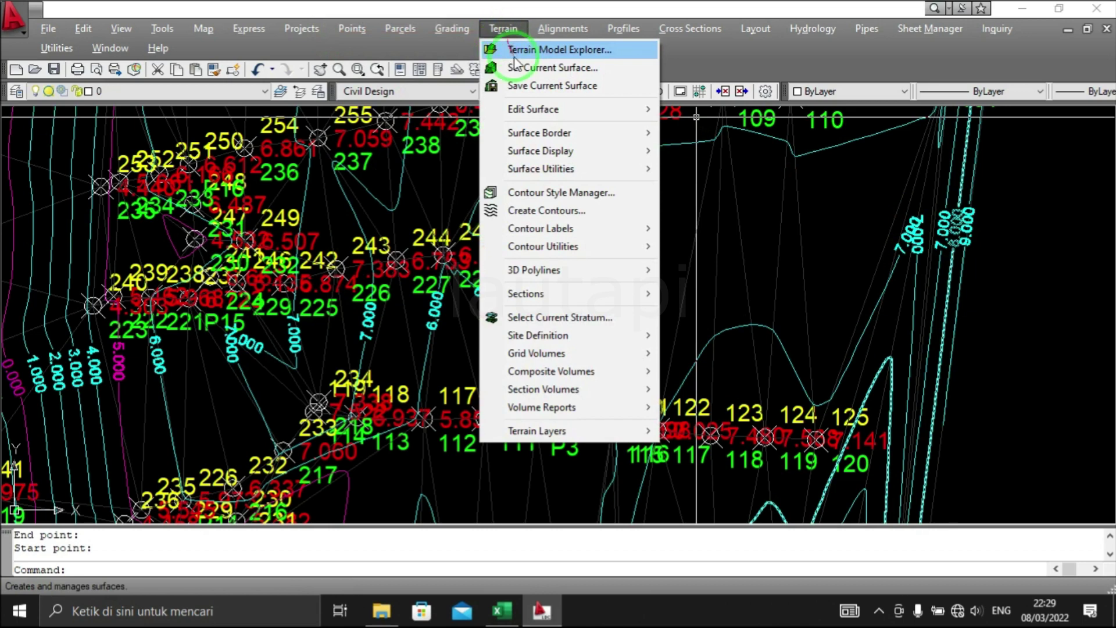
{"action": "left_click", "coordinate": [580, 193]}
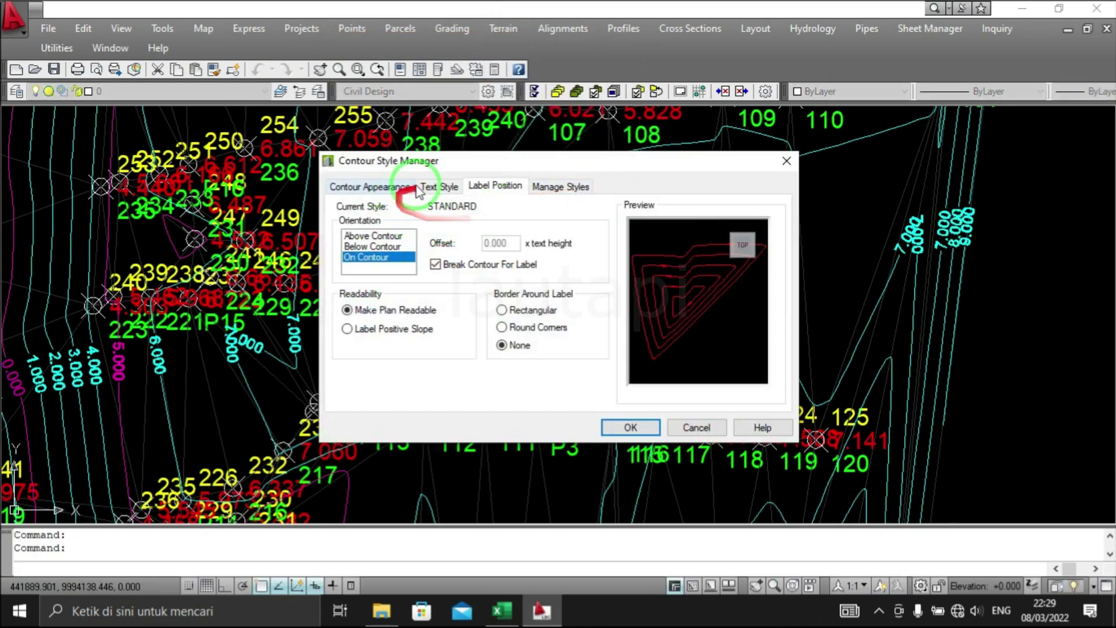
{"action": "left_click", "coordinate": [441, 187]}
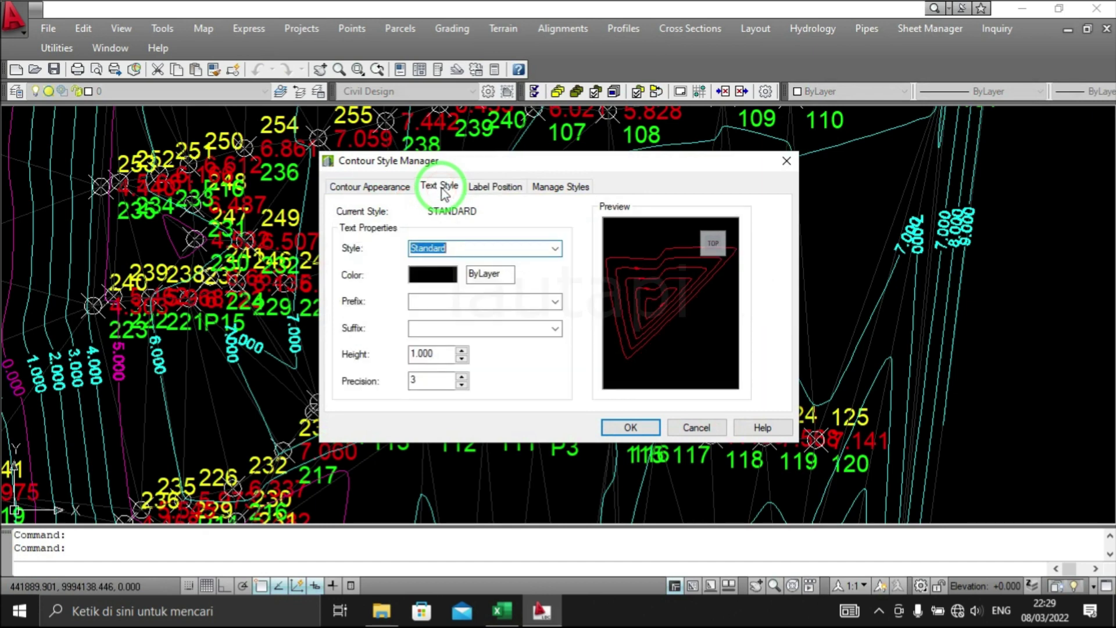
{"action": "left_click", "coordinate": [417, 356]}
{"action": "type", "text": "2.000"}
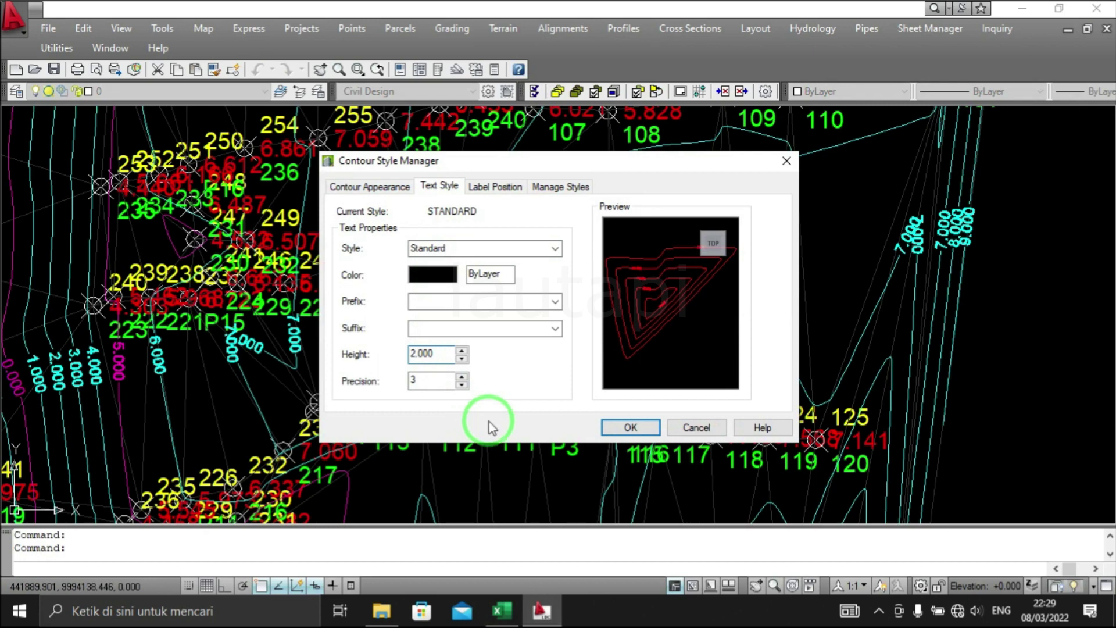
{"action": "left_click", "coordinate": [647, 431]}
{"action": "scroll", "coordinate": [647, 429], "scroll_direction": "down", "scroll_amount": 3}
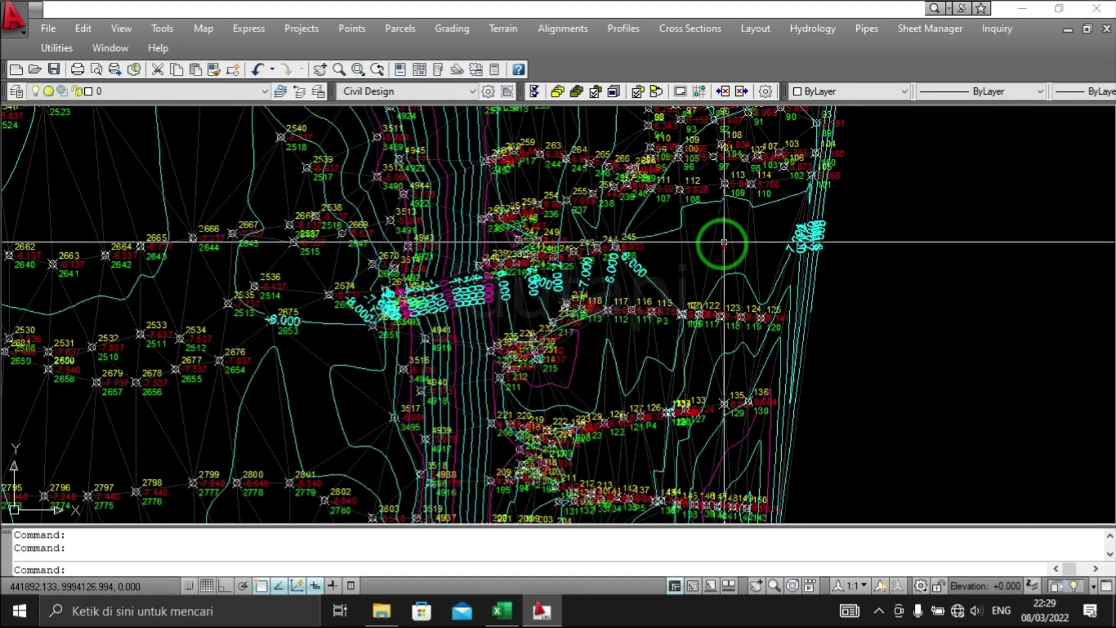
{"action": "scroll", "coordinate": [512, 287], "scroll_direction": "up", "scroll_amount": 1}
{"action": "scroll", "coordinate": [519, 304], "scroll_direction": "up", "scroll_amount": 2}
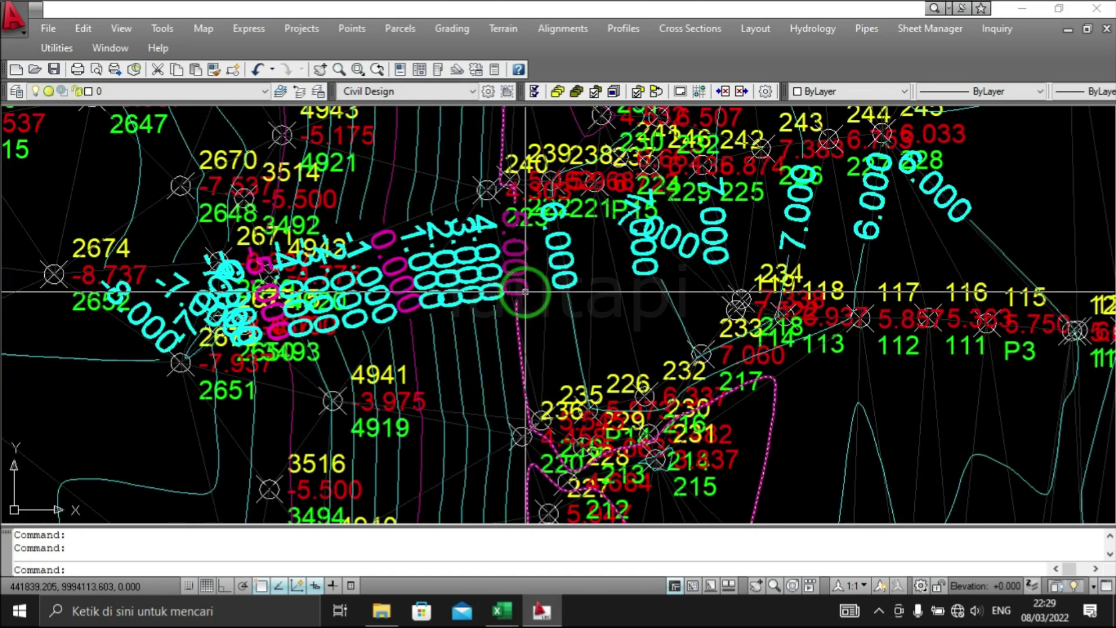
{"action": "scroll", "coordinate": [519, 304], "scroll_direction": "down", "scroll_amount": 2}
{"action": "scroll", "coordinate": [531, 300], "scroll_direction": "up", "scroll_amount": 2}
{"action": "scroll", "coordinate": [532, 297], "scroll_direction": "down", "scroll_amount": 3}
{"action": "scroll", "coordinate": [486, 349], "scroll_direction": "down", "scroll_amount": 1}
{"action": "scroll", "coordinate": [474, 349], "scroll_direction": "down", "scroll_amount": 1}
{"action": "middle_click_drag", "start_coordinate": [464, 342], "coordinate": [467, 341]}
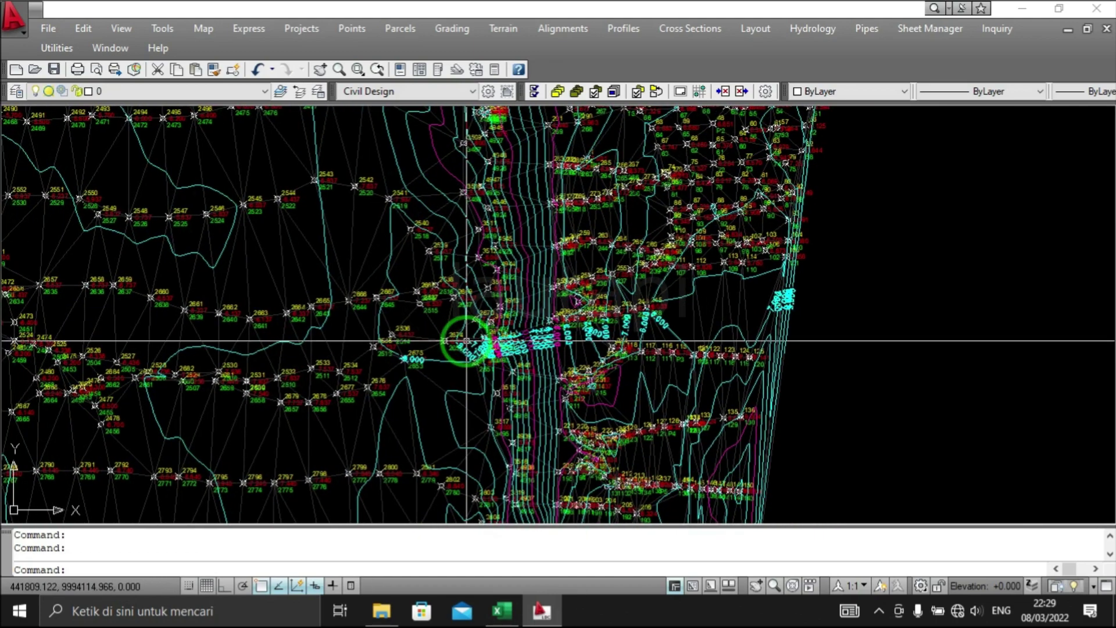
{"action": "scroll", "coordinate": [467, 341], "scroll_direction": "down", "scroll_amount": 2}
{"action": "middle_click_drag", "start_coordinate": [279, 300], "coordinate": [448, 294]}
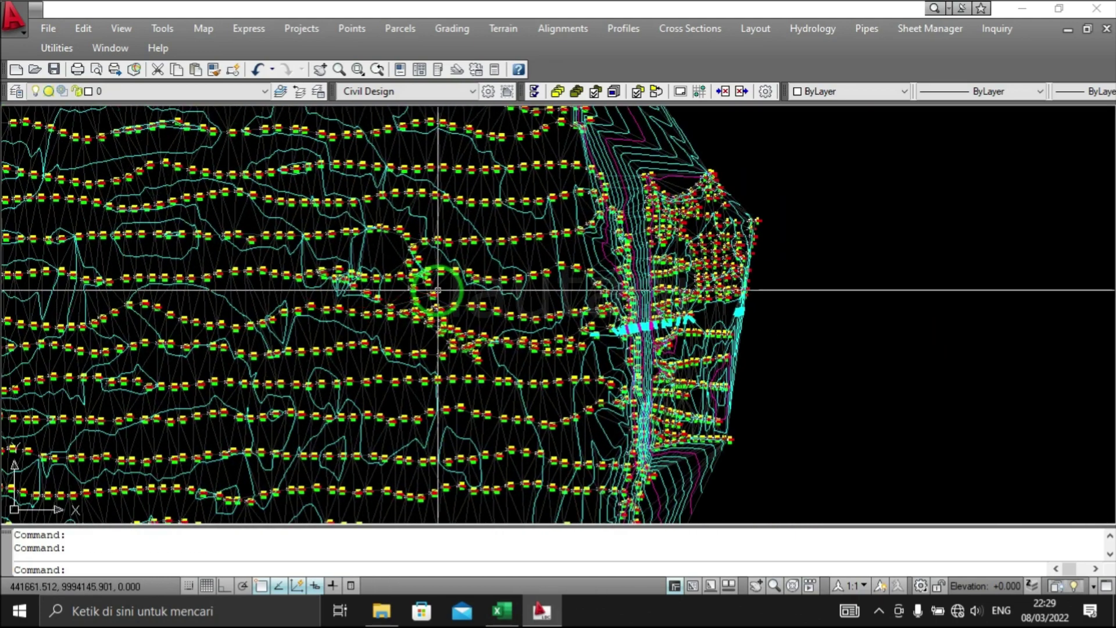
{"action": "scroll", "coordinate": [441, 317], "scroll_direction": "down", "scroll_amount": 1}
{"action": "scroll", "coordinate": [441, 317], "scroll_direction": "down", "scroll_amount": 1}
{"action": "scroll", "coordinate": [398, 274], "scroll_direction": "down", "scroll_amount": 2}
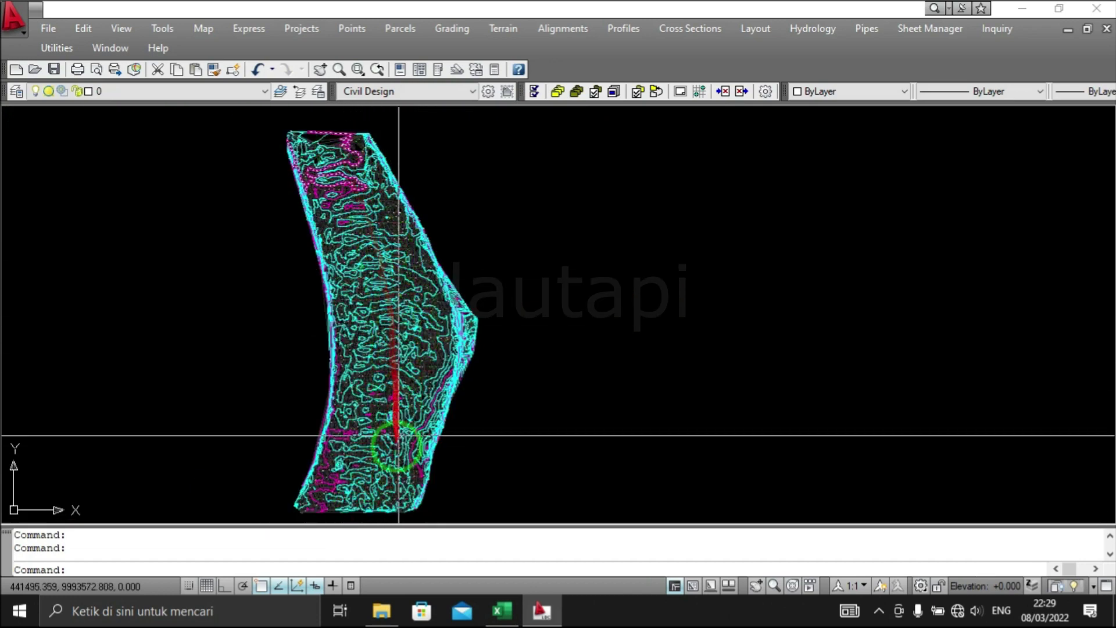
{"action": "middle_click_drag", "start_coordinate": [386, 496], "coordinate": [438, 477]}
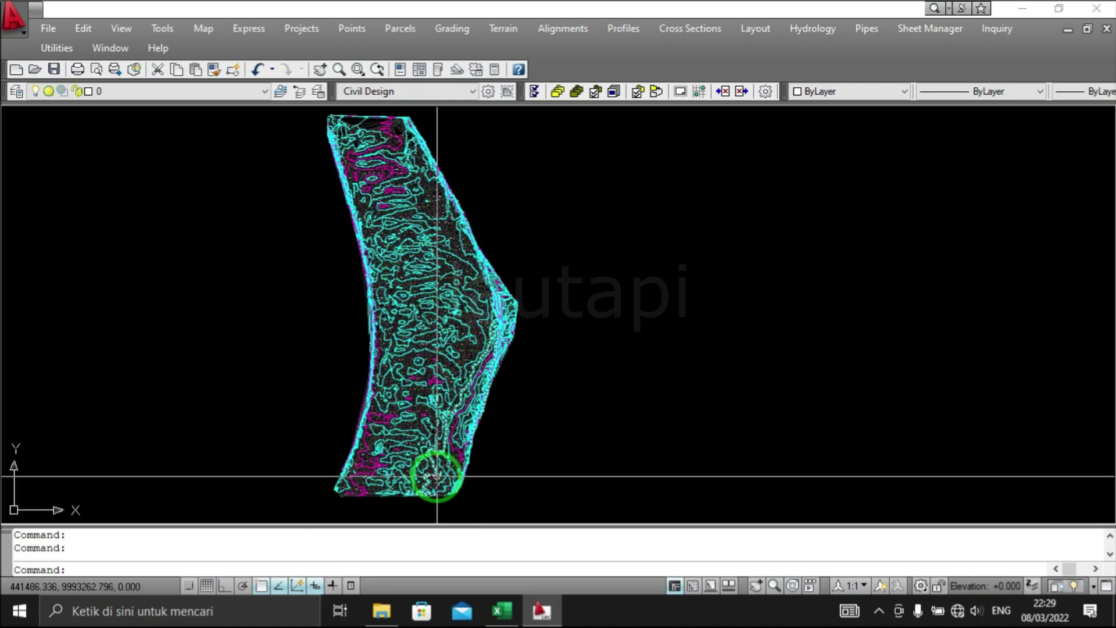
{"action": "middle_click_drag", "start_coordinate": [569, 244], "coordinate": [639, 257]}
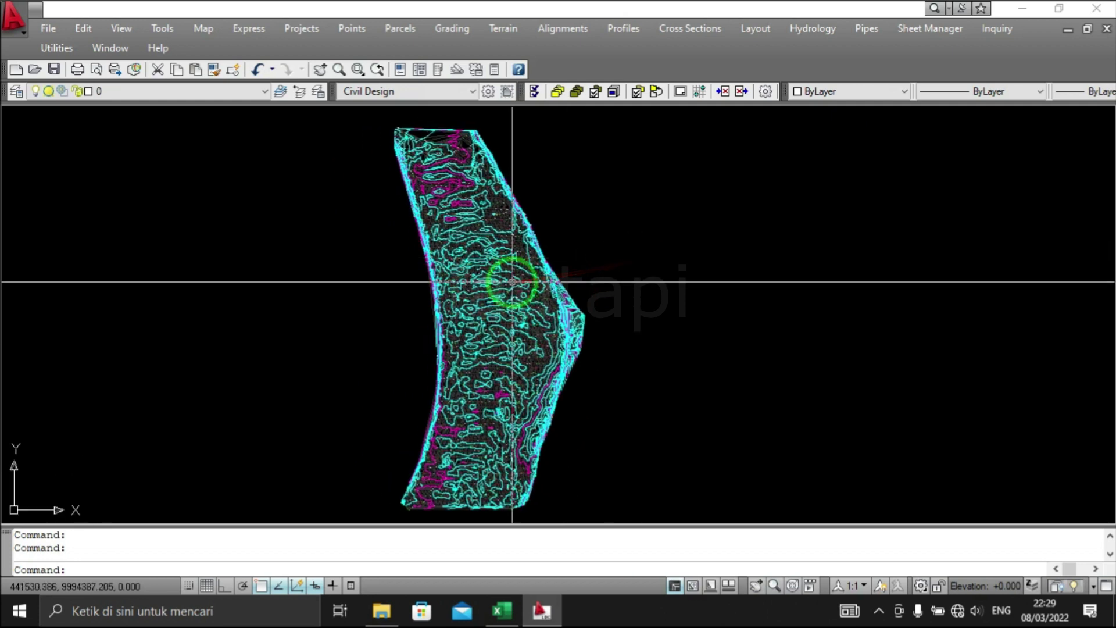
{"action": "middle_click_drag", "start_coordinate": [512, 282], "coordinate": [576, 271]}
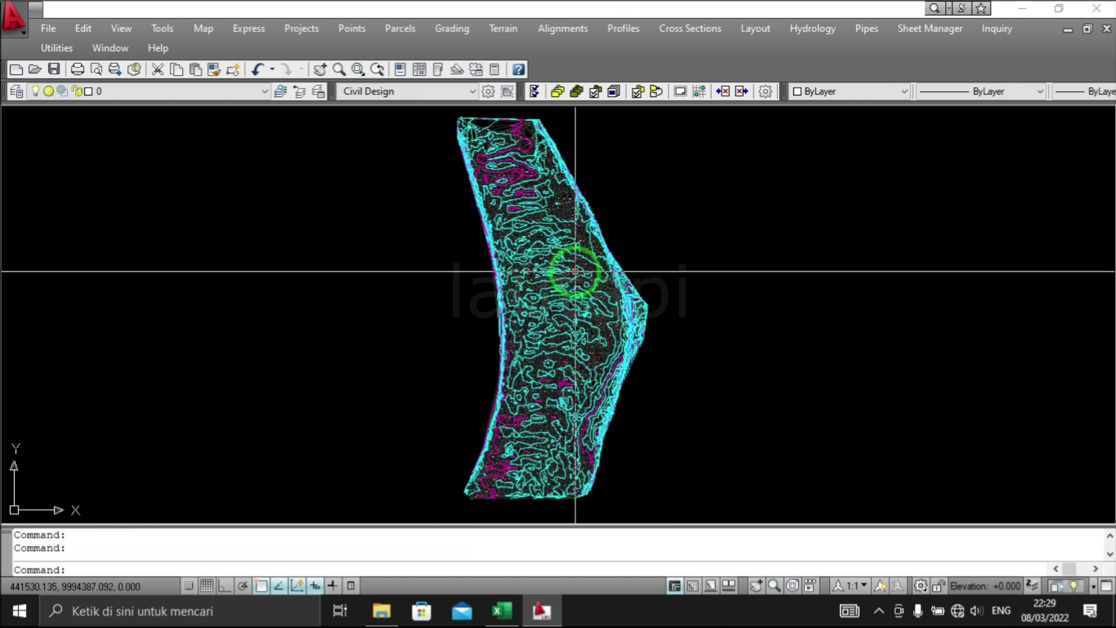